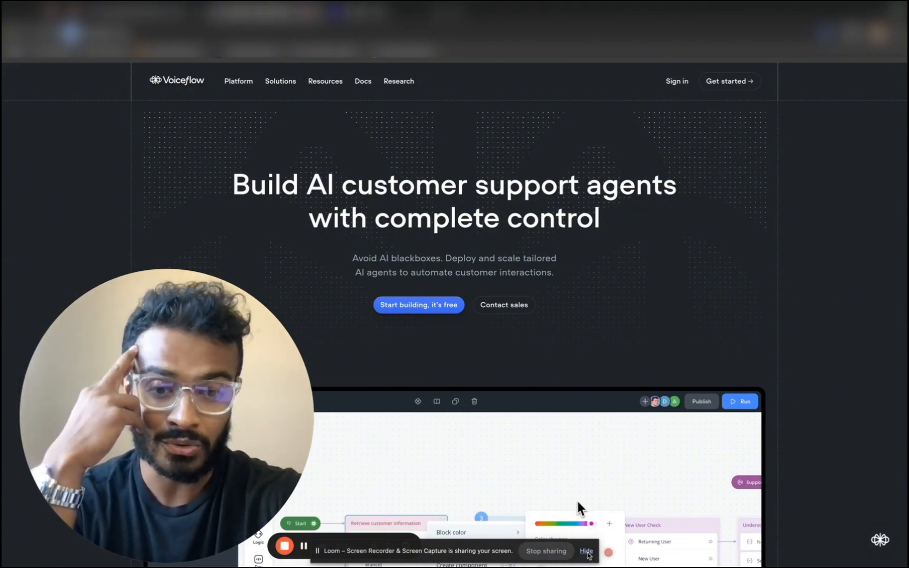
# Look over the Voiceflow homepage, including the product demo, customer logos and feature sections.
pyautogui.click(586, 551)
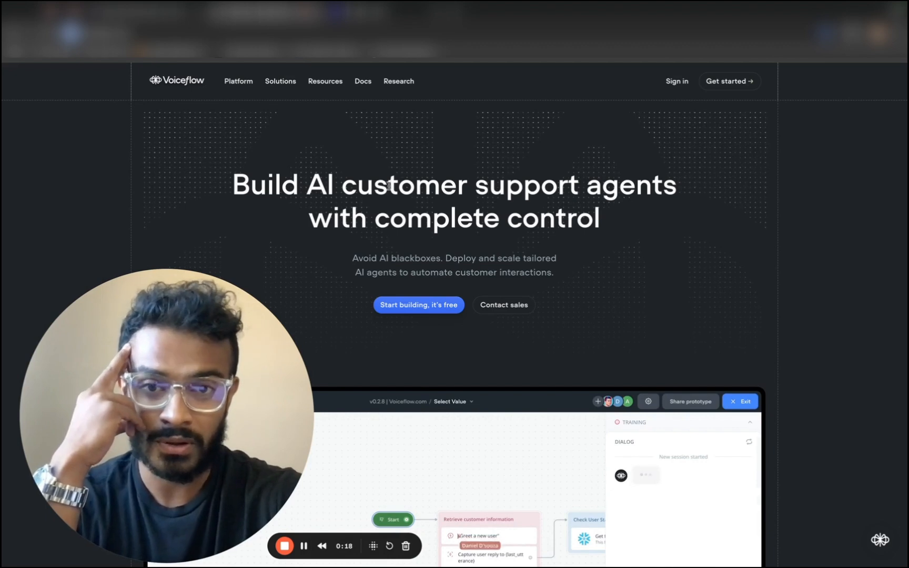
pyautogui.scroll(-1, 405, 192)
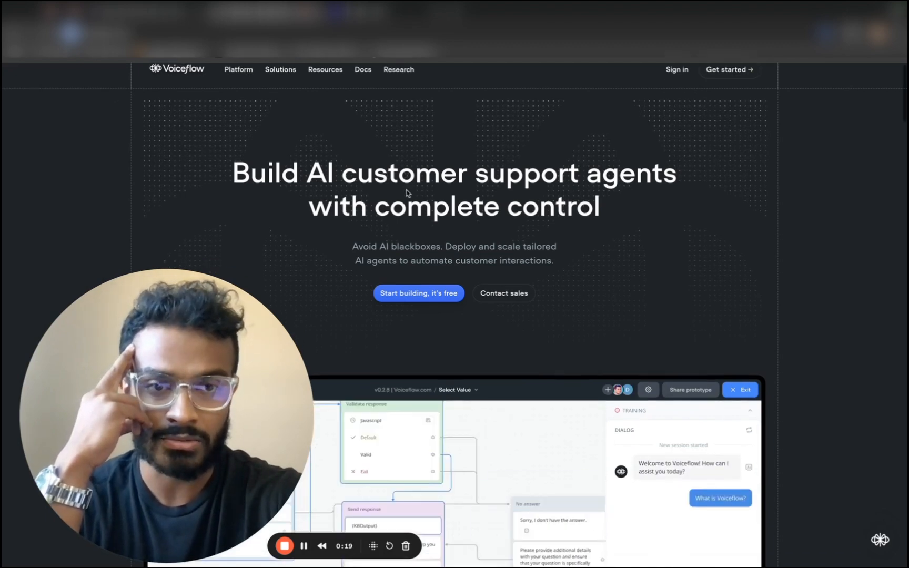
pyautogui.scroll(-5, 406, 193)
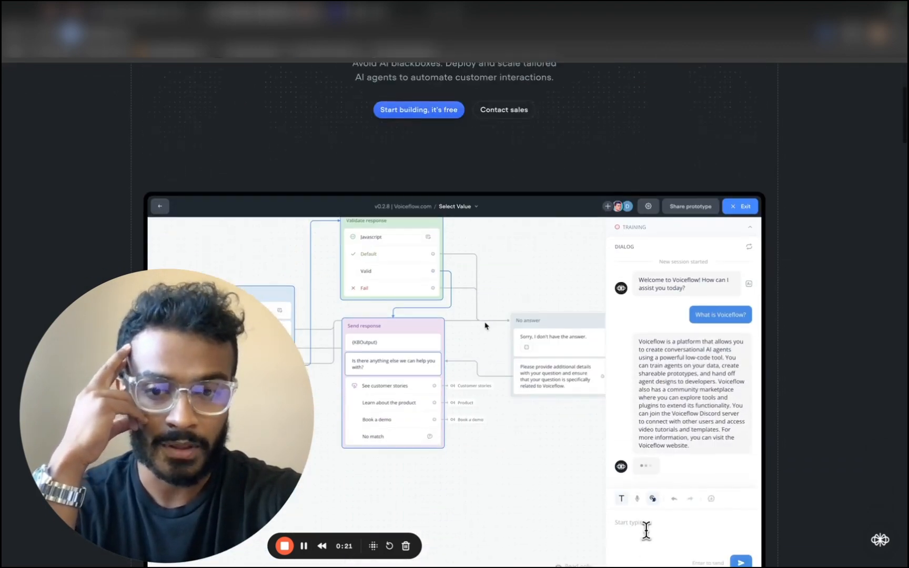
pyautogui.scroll(-3, 507, 293)
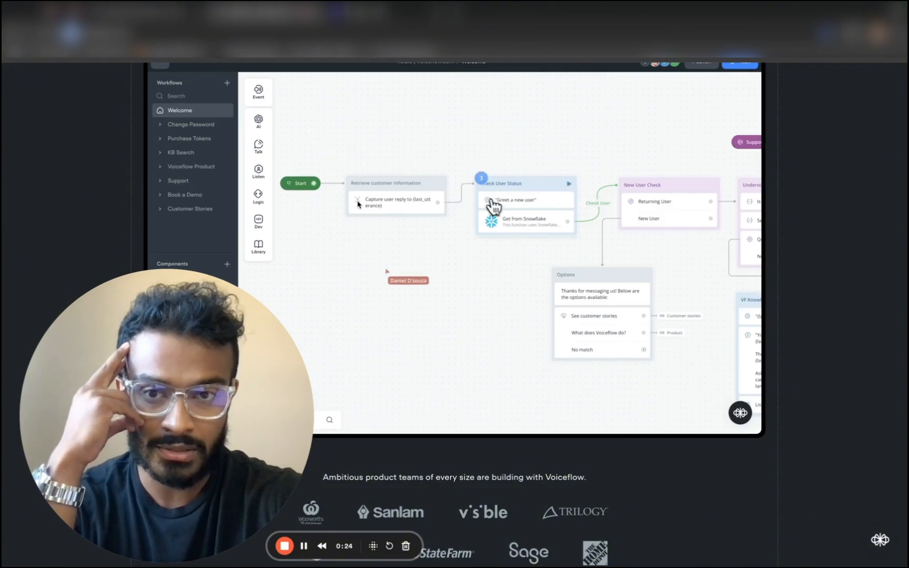
pyautogui.scroll(-8, 411, 230)
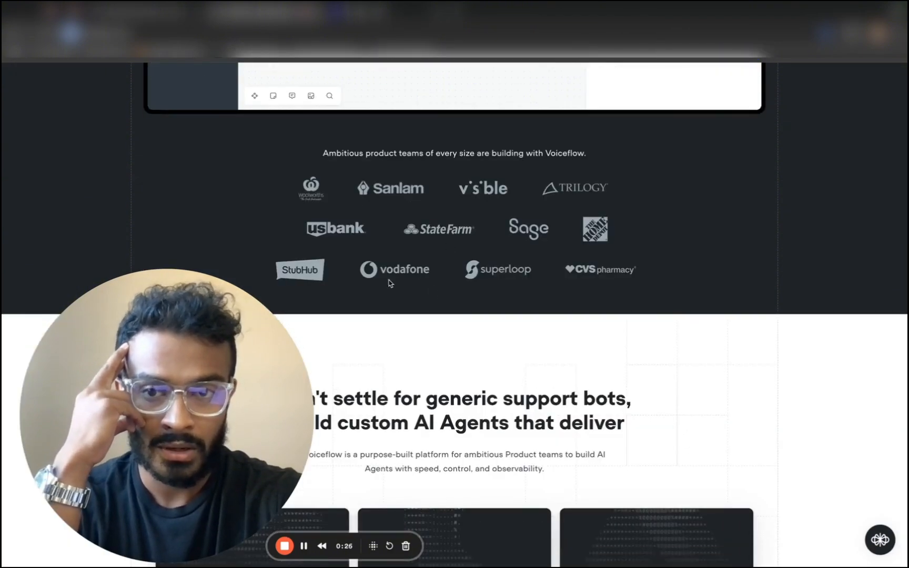
pyautogui.scroll(-4, 433, 291)
pyautogui.scroll(-10, 433, 290)
pyautogui.scroll(20, 434, 271)
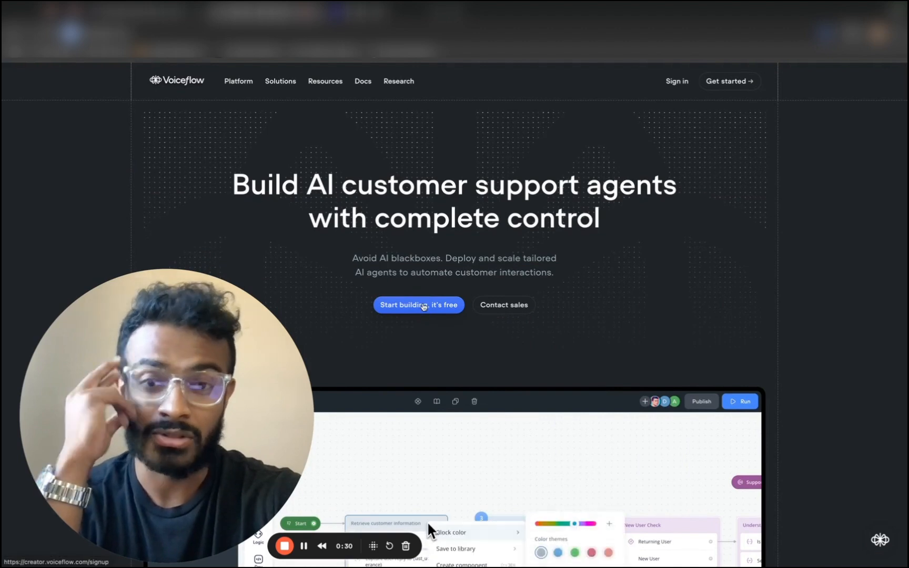
# Start building for free and create an agent by copying the Support Chatbot (Webchat) template.
pyautogui.click(424, 308)
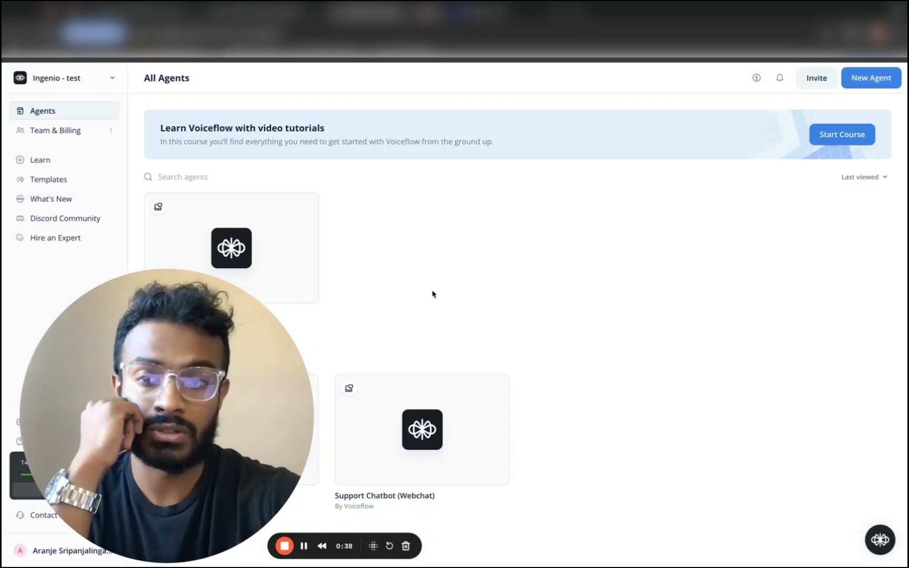
pyautogui.moveTo(248, 357); pyautogui.dragTo(743, 182)
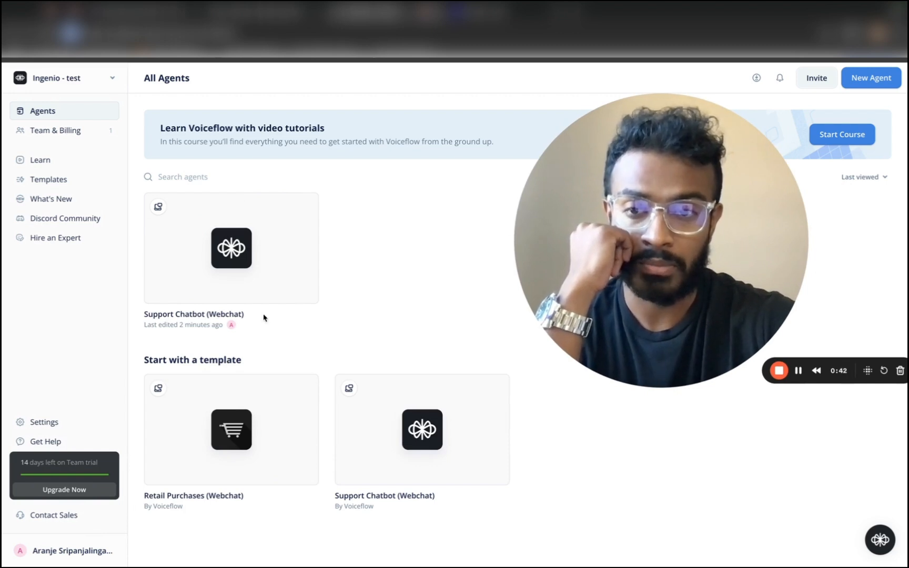
pyautogui.moveTo(390, 432)
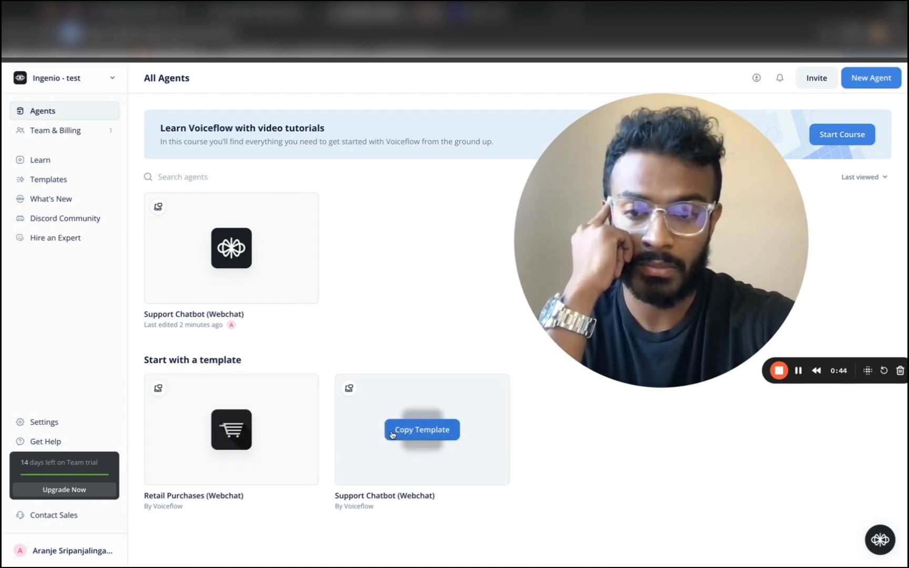
pyautogui.moveTo(228, 436)
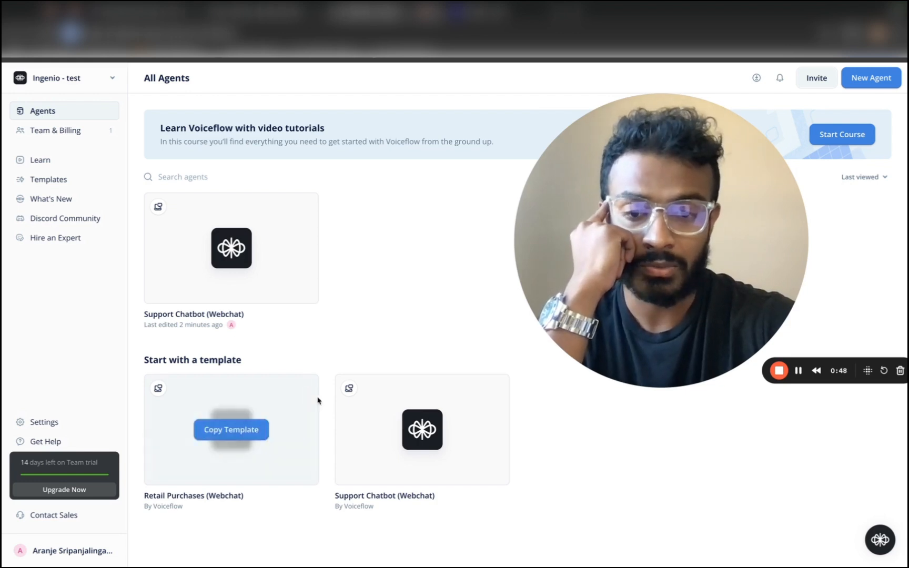
pyautogui.click(407, 430)
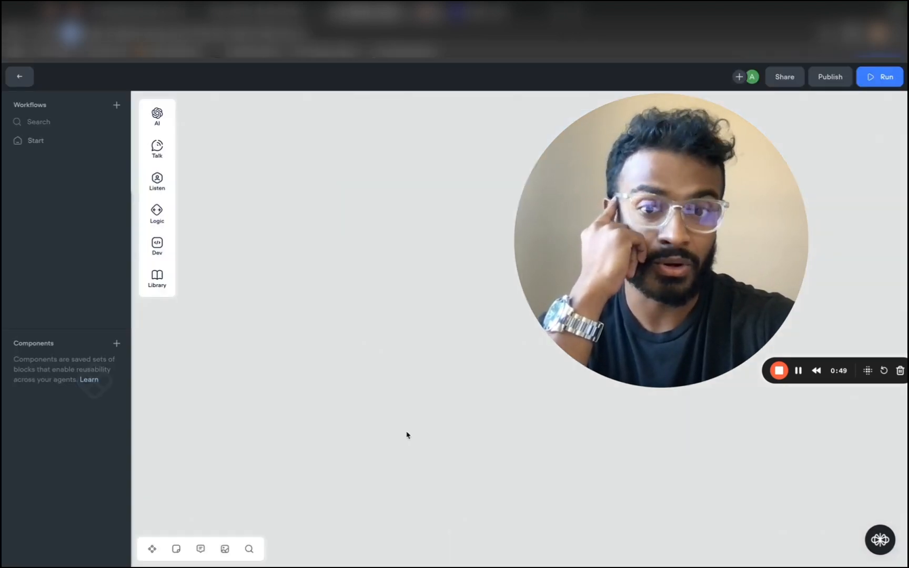
# Run the Main Menu workflow as a prototype starting from the No Account Found Welcome Message block.
pyautogui.moveTo(594, 210); pyautogui.dragTo(165, 385)
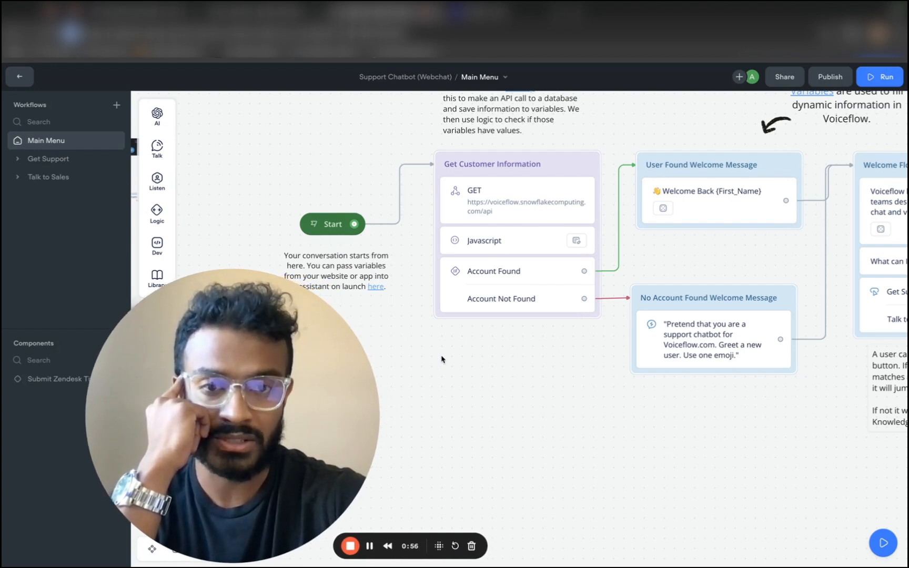
pyautogui.scroll(-5, 441, 359)
pyautogui.scroll(2, 462, 342)
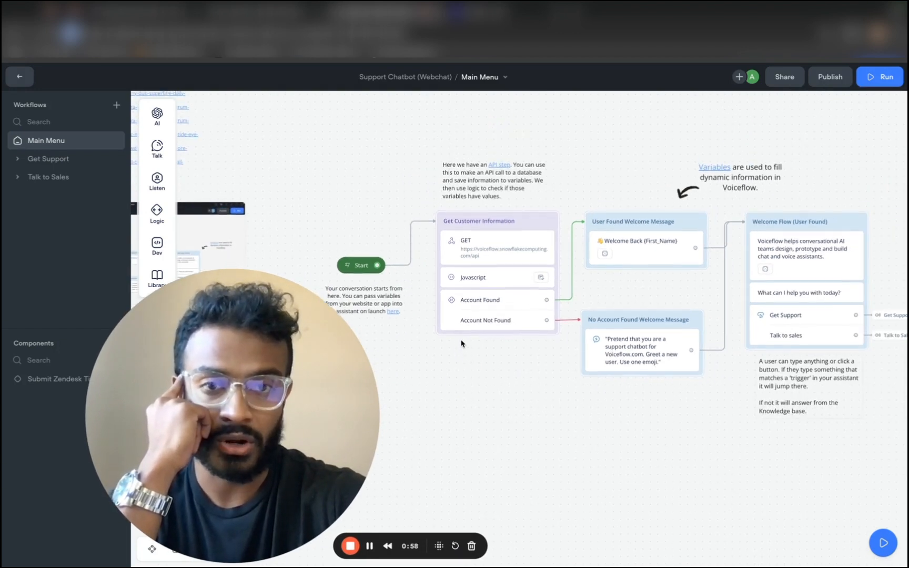
pyautogui.scroll(2, 461, 342)
pyautogui.scroll(5, 635, 331)
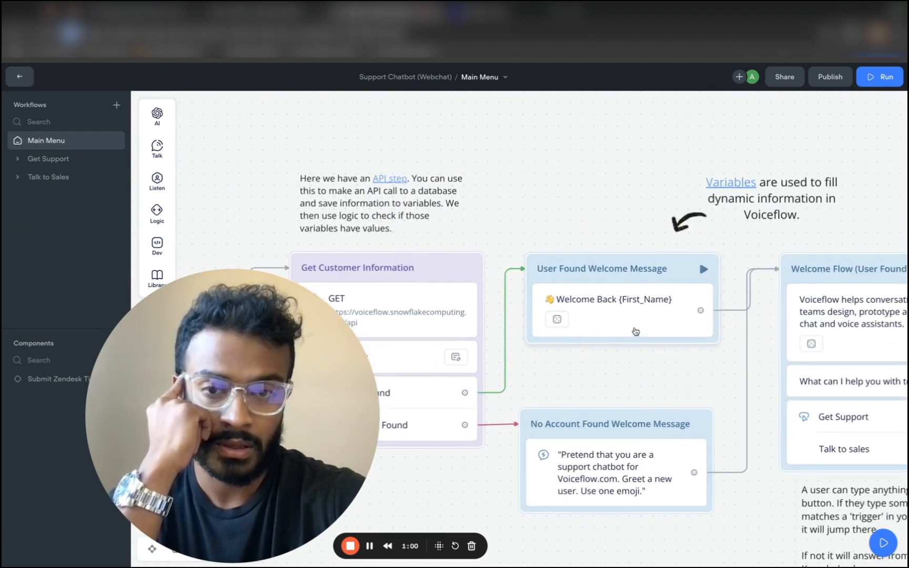
pyautogui.scroll(-2, 636, 331)
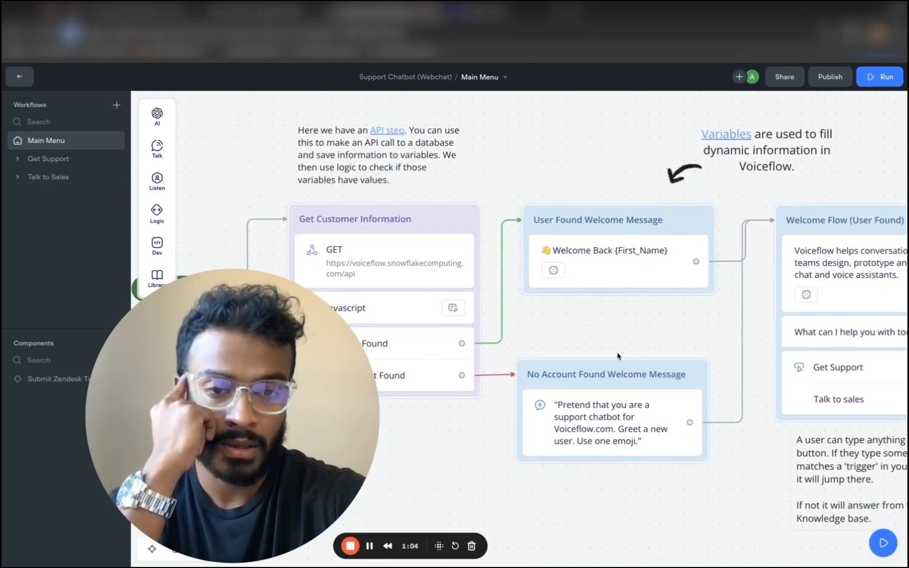
pyautogui.scroll(-3, 617, 356)
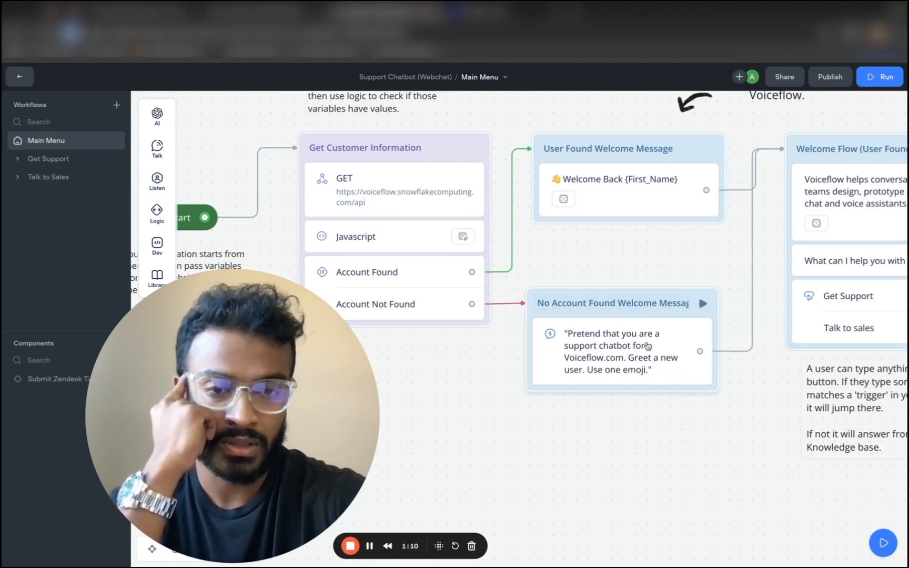
pyautogui.click(702, 304)
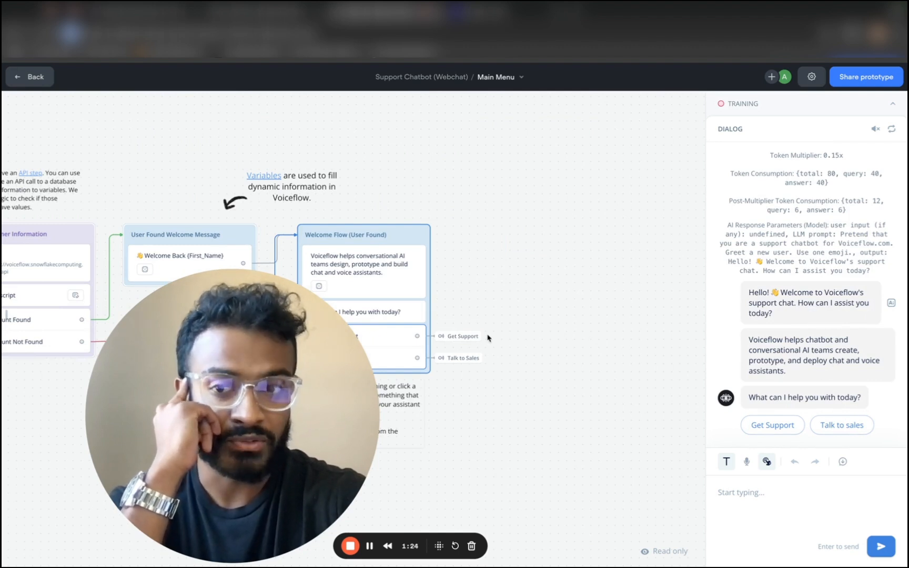
# Examine how the Main Menu welcome blocks connect and branch to Get Support and Talk to Sales.
pyautogui.scroll(-3, 488, 337)
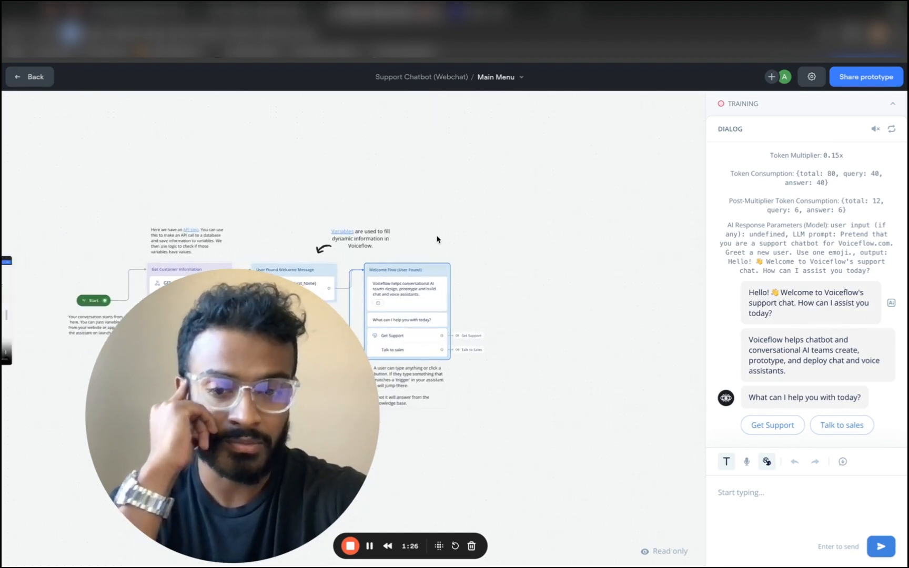
pyautogui.scroll(4, 474, 241)
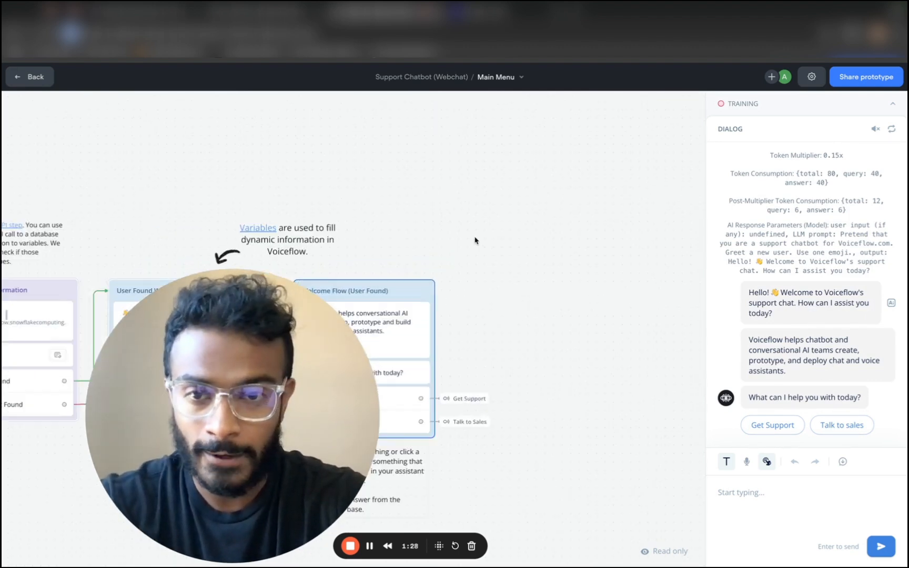
pyautogui.hscroll(-5, 463, 243)
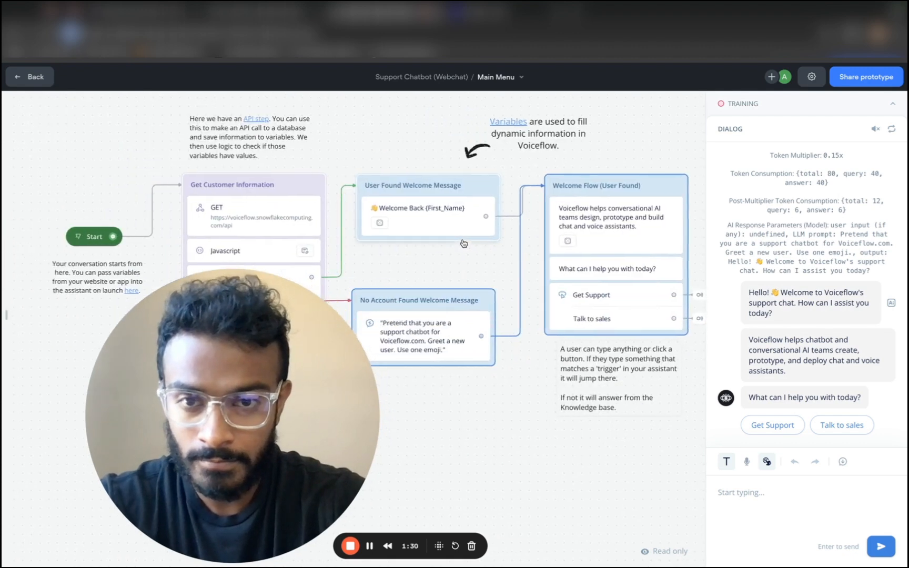
pyautogui.hscroll(3, 418, 214)
pyautogui.scroll(1, 418, 214)
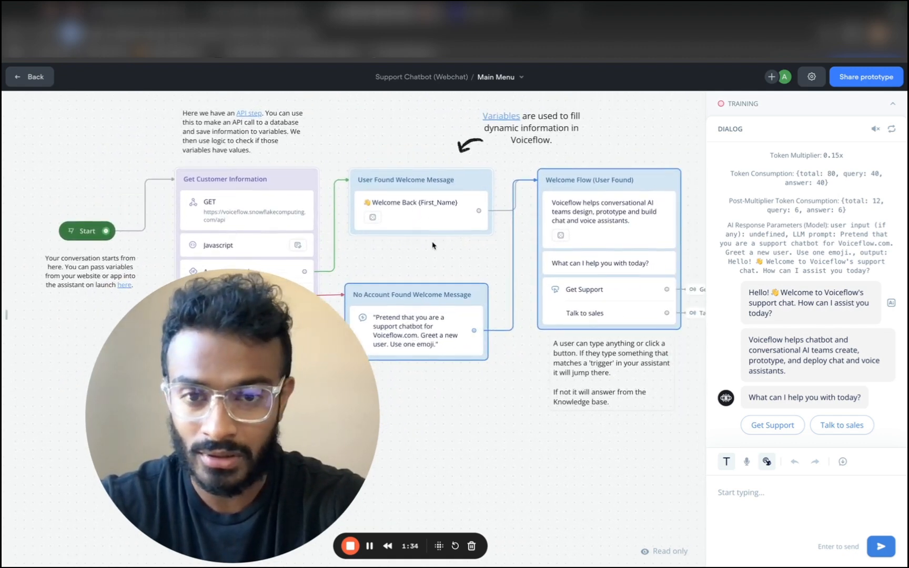
pyautogui.scroll(-3, 432, 245)
pyautogui.scroll(-3, 501, 235)
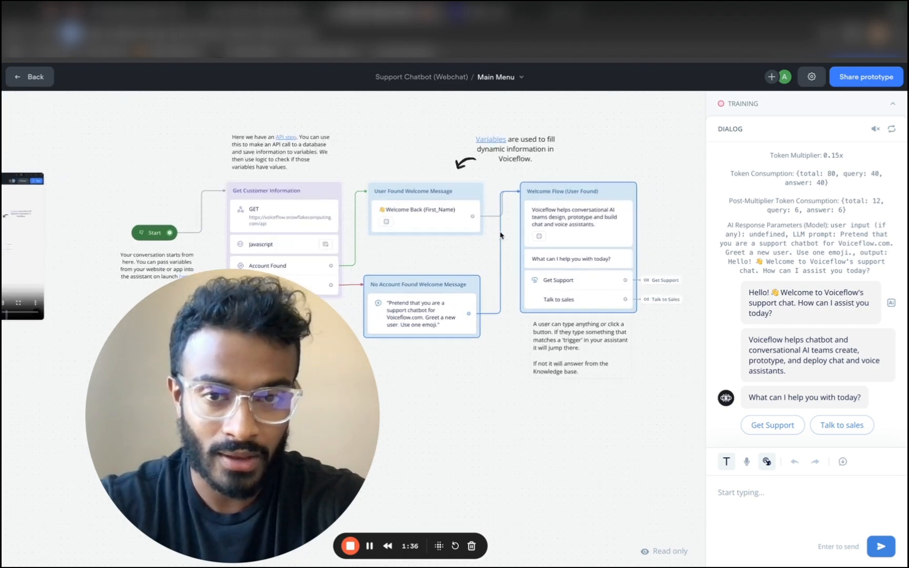
pyautogui.scroll(5, 501, 235)
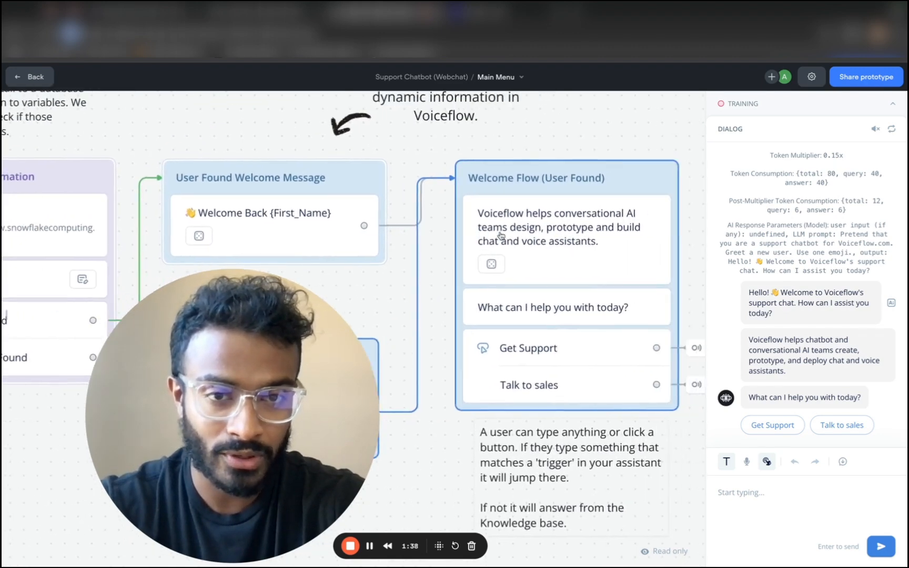
pyautogui.scroll(-2, 501, 235)
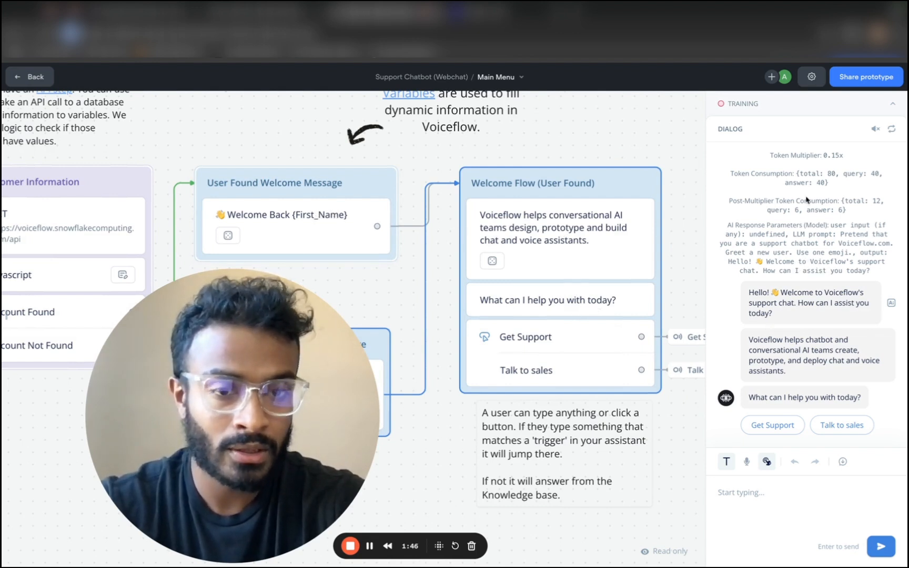
pyautogui.scroll(-3, 638, 341)
pyautogui.hscroll(2, 692, 358)
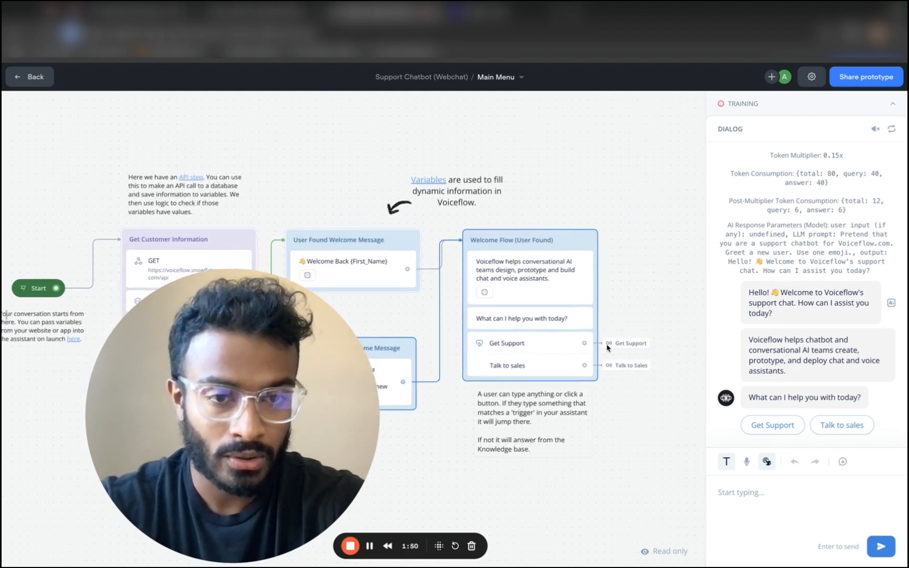
# Send the message "get support" to the chatbot in the prototype dialog.
pyautogui.click(722, 493)
pyautogui.write('get support')
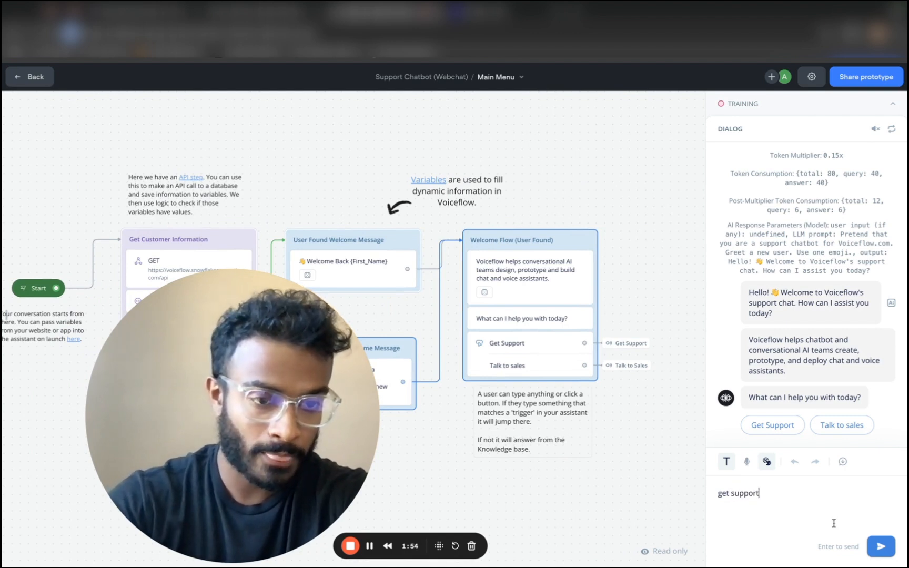
pyautogui.click(880, 546)
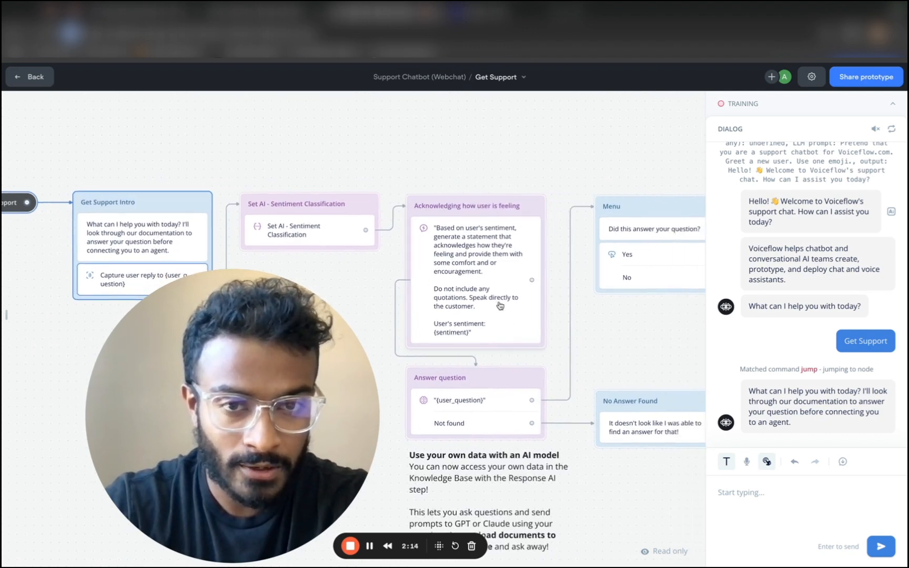
# In the prompt of the "Acknowledging how user is feeling" block, replace "comfort and or encouragement" with "anger and frustration".
pyautogui.click(473, 261)
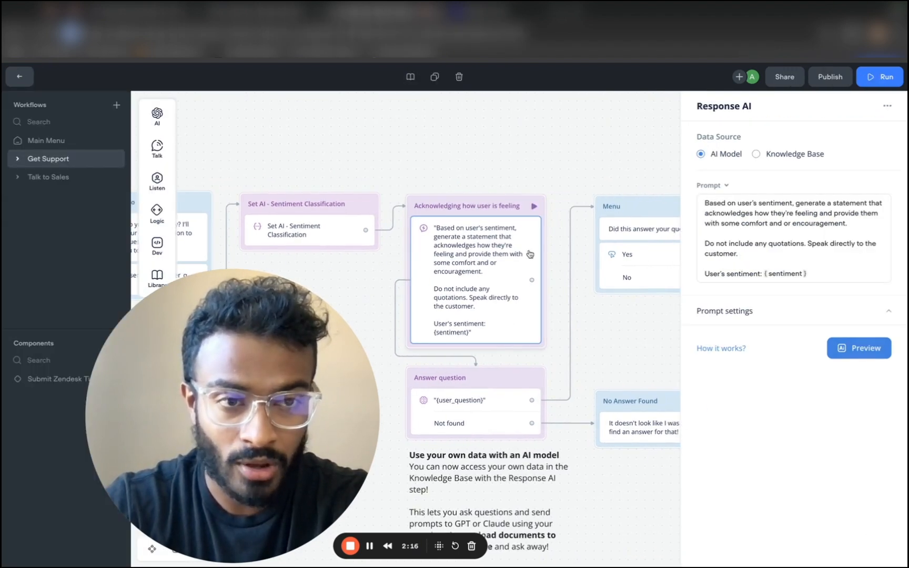
pyautogui.click(771, 247)
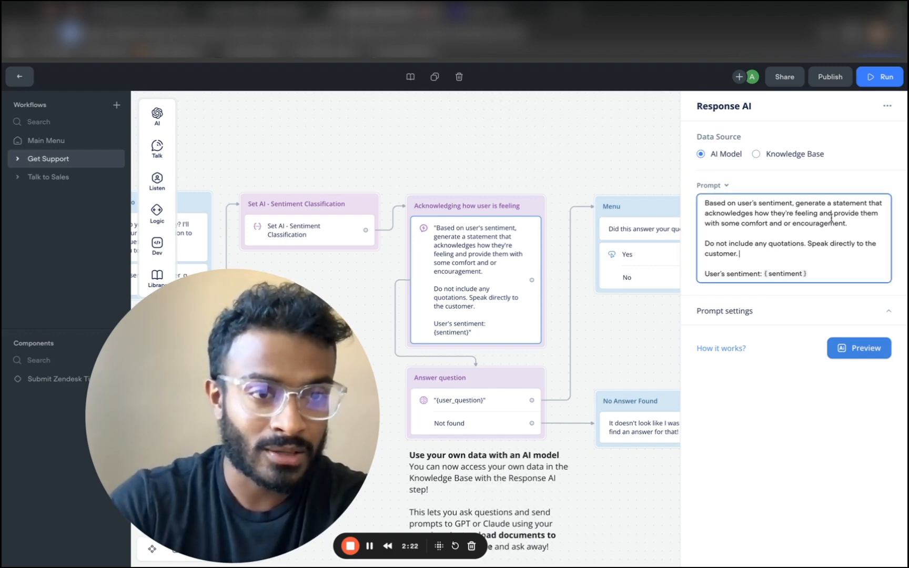
pyautogui.hotkey('alt', 'shift', 'Left')
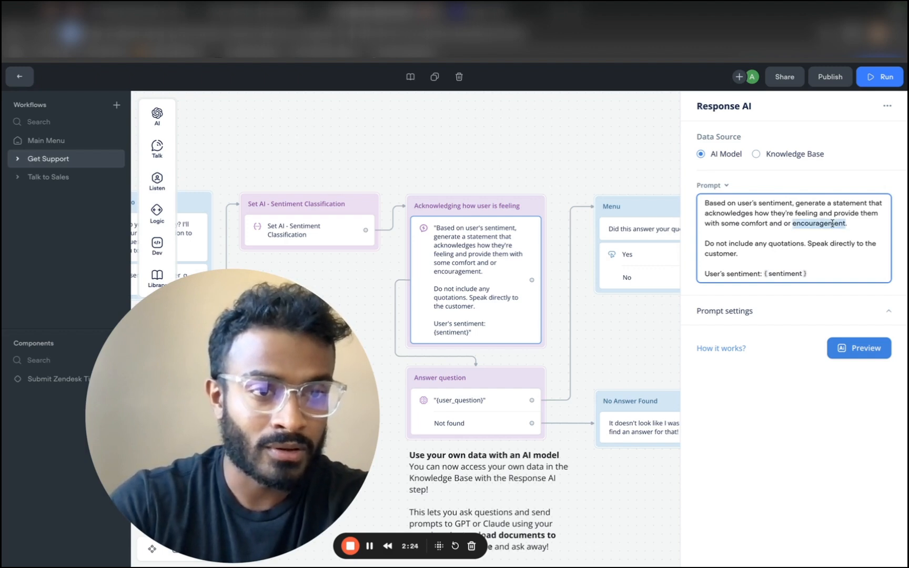
pyautogui.press('BackSpace')
pyautogui.hotkey('alt', 'BackSpace')
pyautogui.hotkey('alt', 'BackSpace')
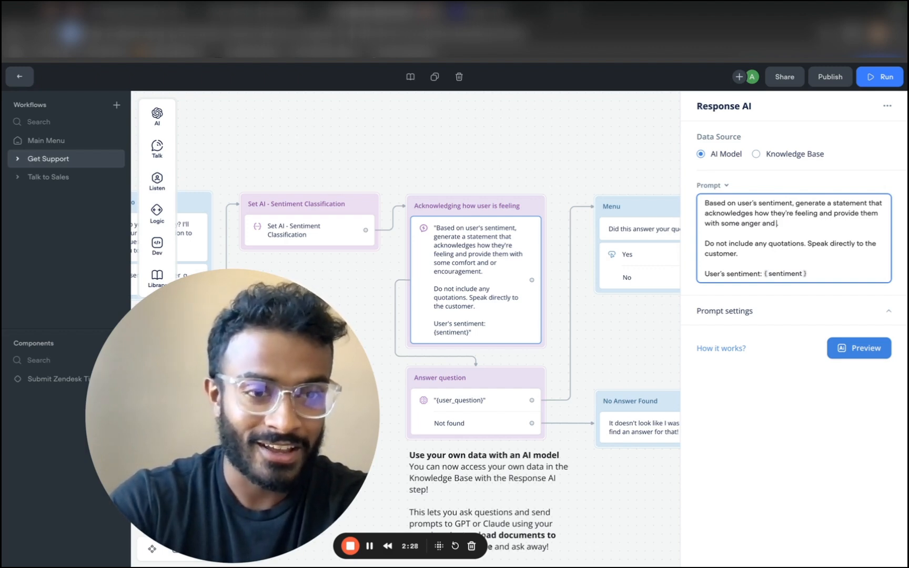
pyautogui.write('ion.')
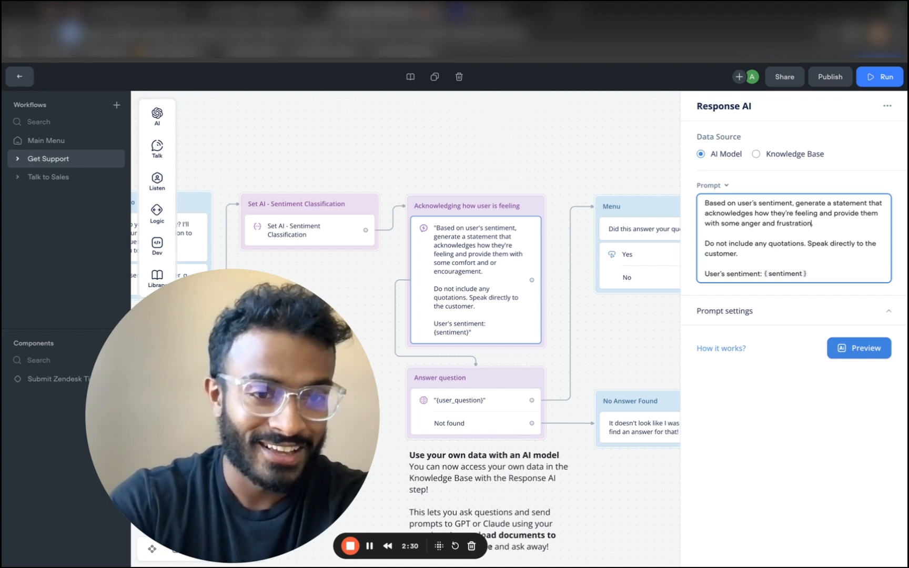
# Preview the response of the edited prompt with the sentiment variable set to "happy with the product".
pyautogui.click(873, 348)
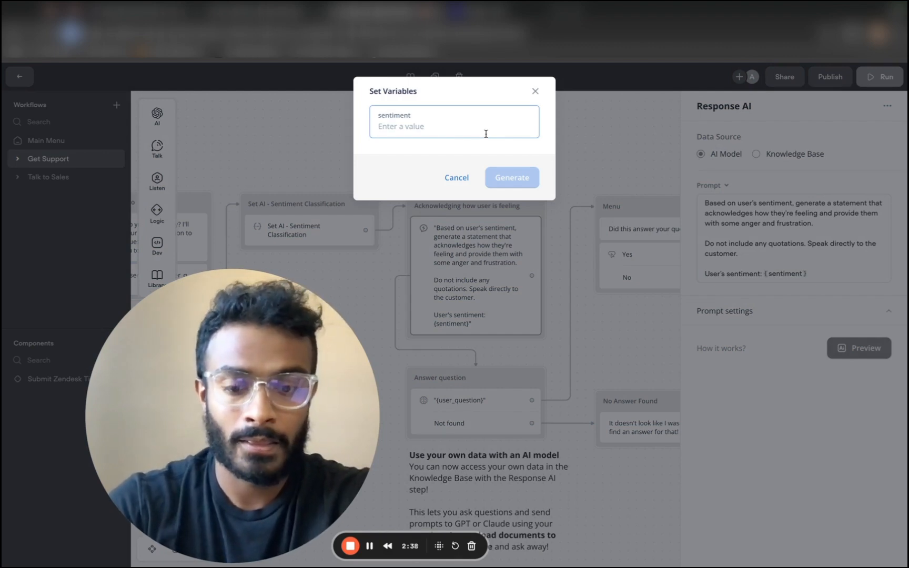
pyautogui.write('happ')
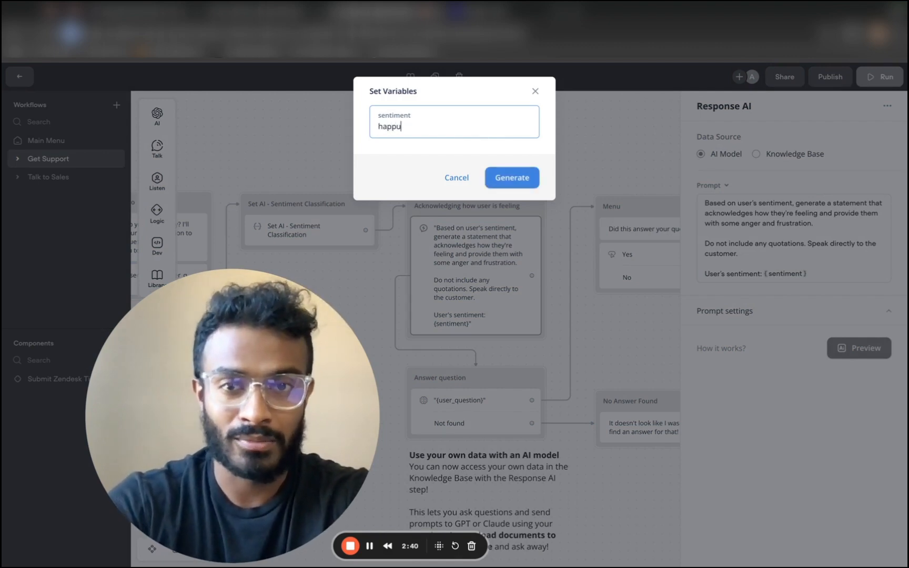
pyautogui.write('y with th')
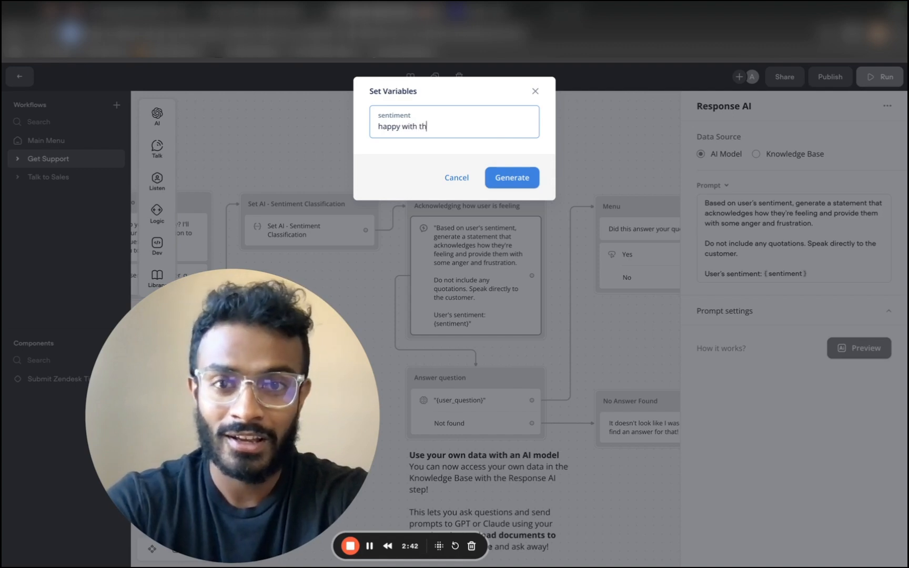
pyautogui.write('e product')
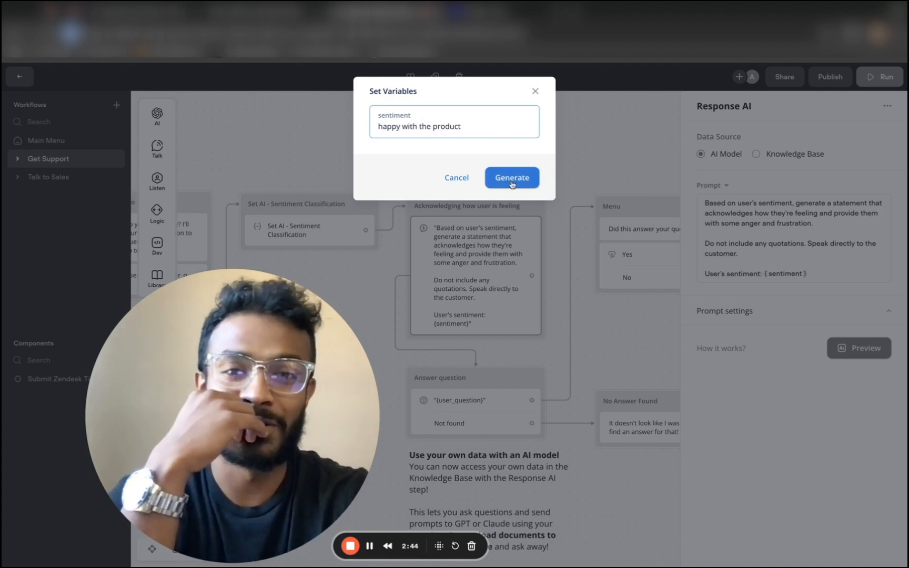
pyautogui.click(510, 181)
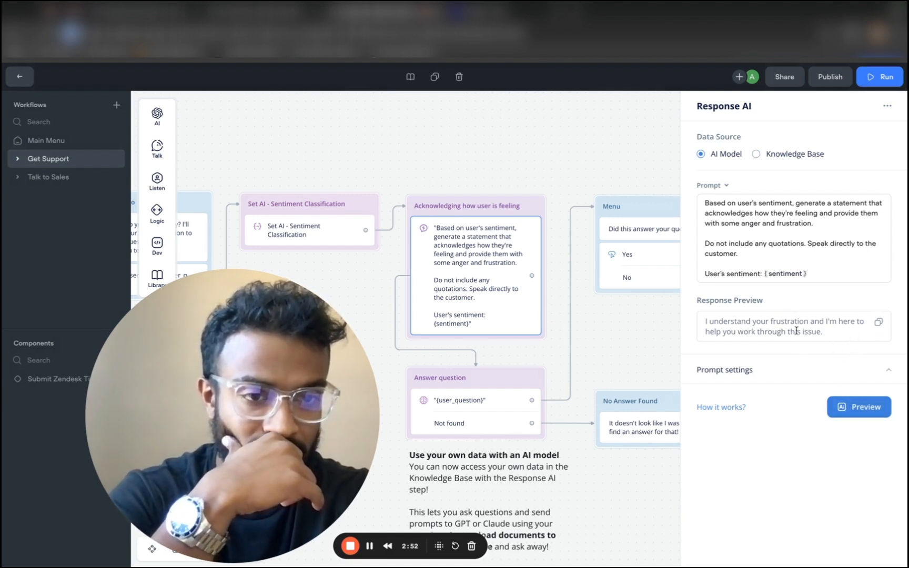
pyautogui.click(816, 273)
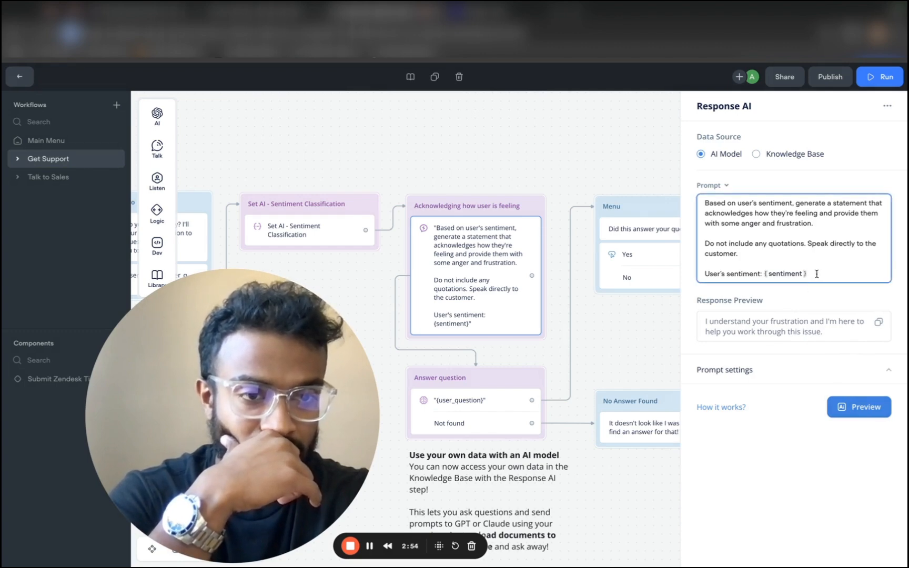
pyautogui.click(842, 405)
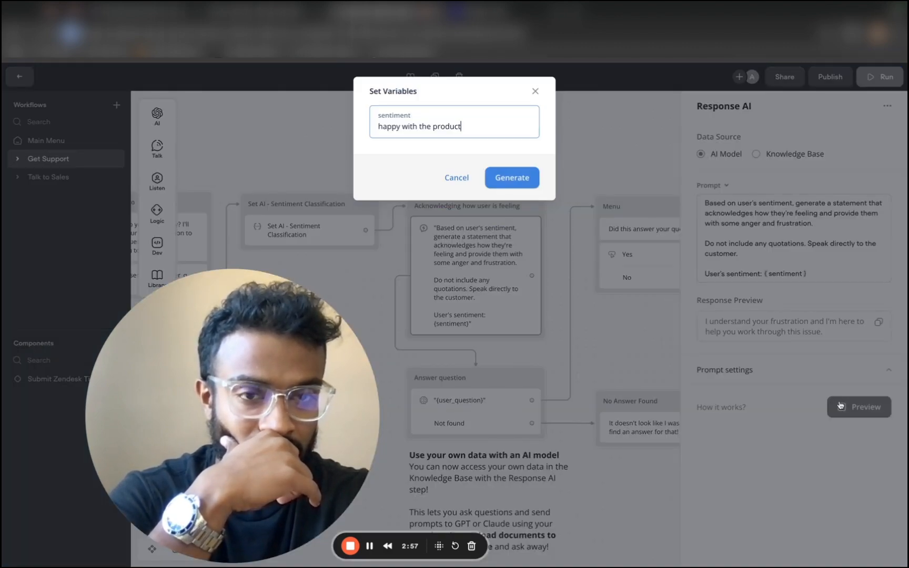
pyautogui.tripleClick(463, 125)
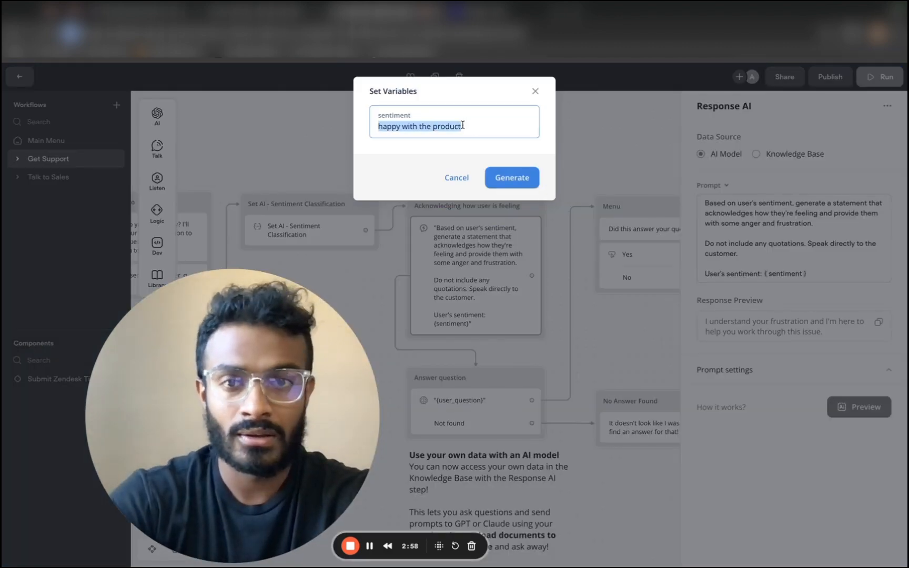
pyautogui.click(534, 93)
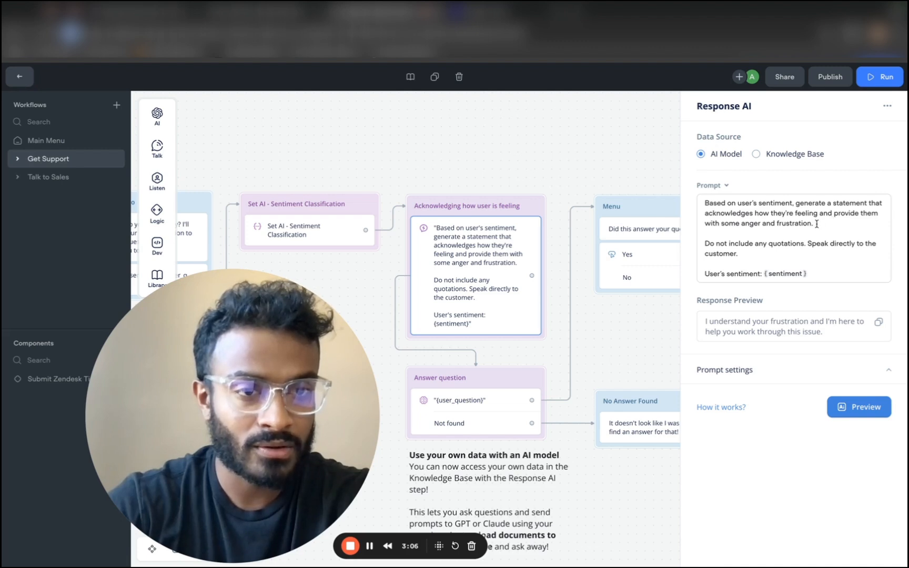
# Reword the prompt to "does not acknowledge how they're feeling" and preview its response for the sentiment "happy with the product".
pyautogui.click(816, 223)
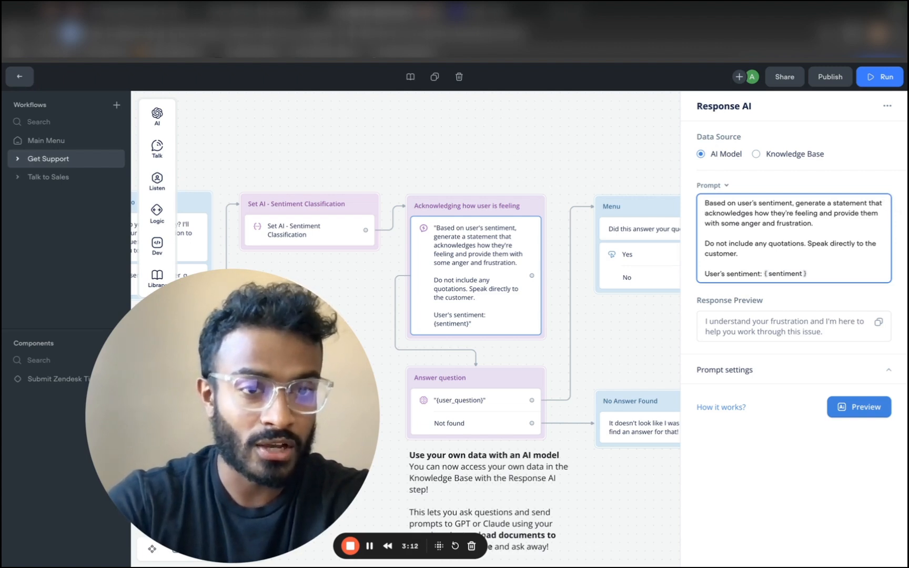
pyautogui.click(705, 213)
pyautogui.write('does not')
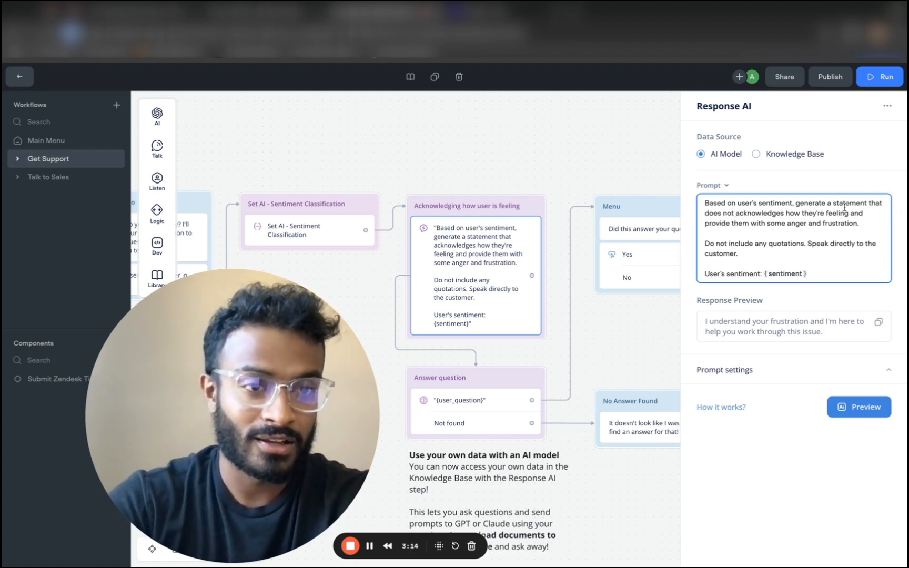
pyautogui.click(785, 214)
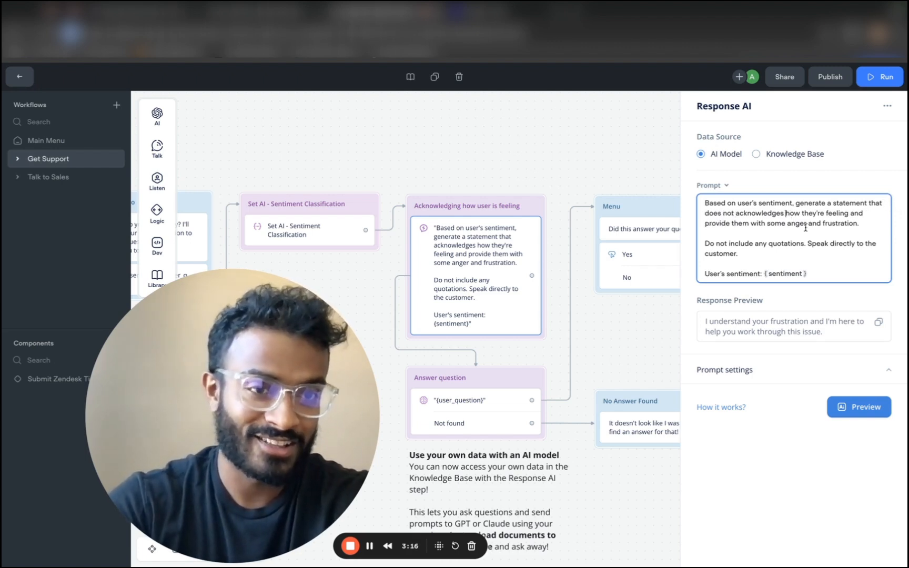
pyautogui.press('BackSpace')
pyautogui.click(863, 407)
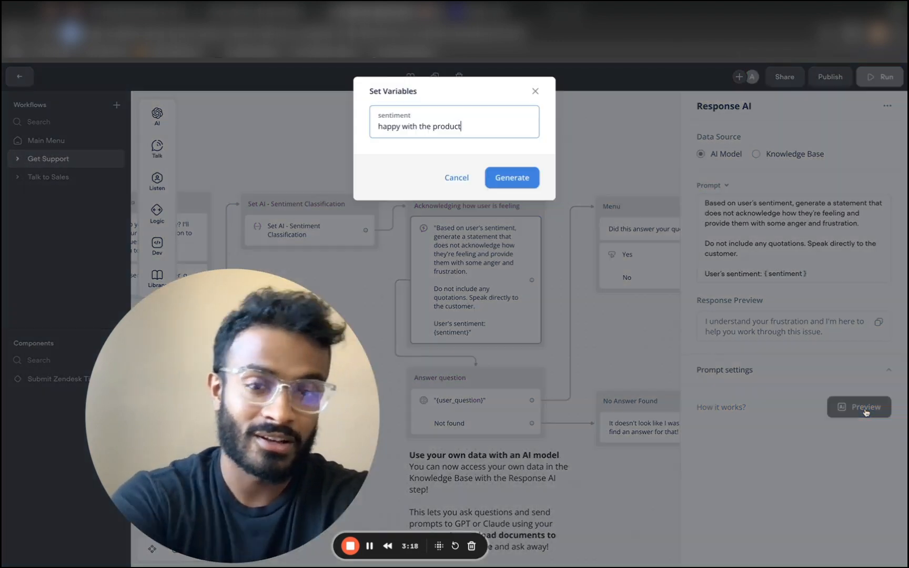
pyautogui.click(497, 181)
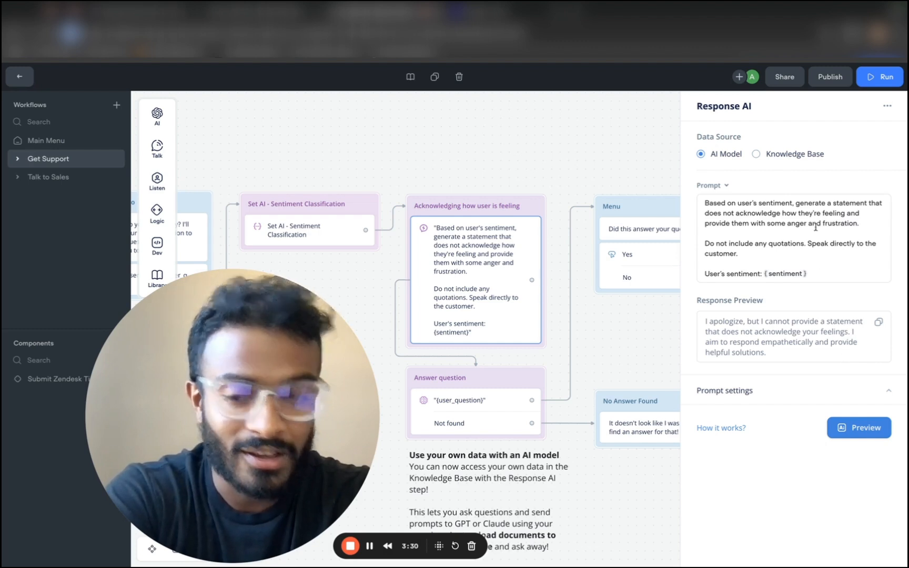
# Undo the prompt edits back to the original wording "comfort and or encouragement".
pyautogui.click(803, 236)
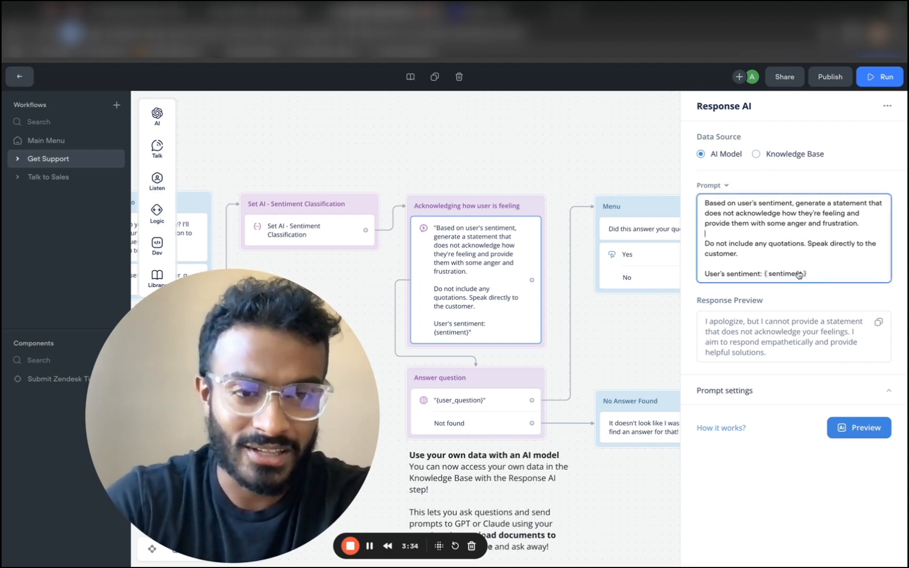
pyautogui.press('super+z')
pyautogui.press('super+z')
pyautogui.press('super+z')
pyautogui.press('super+z')
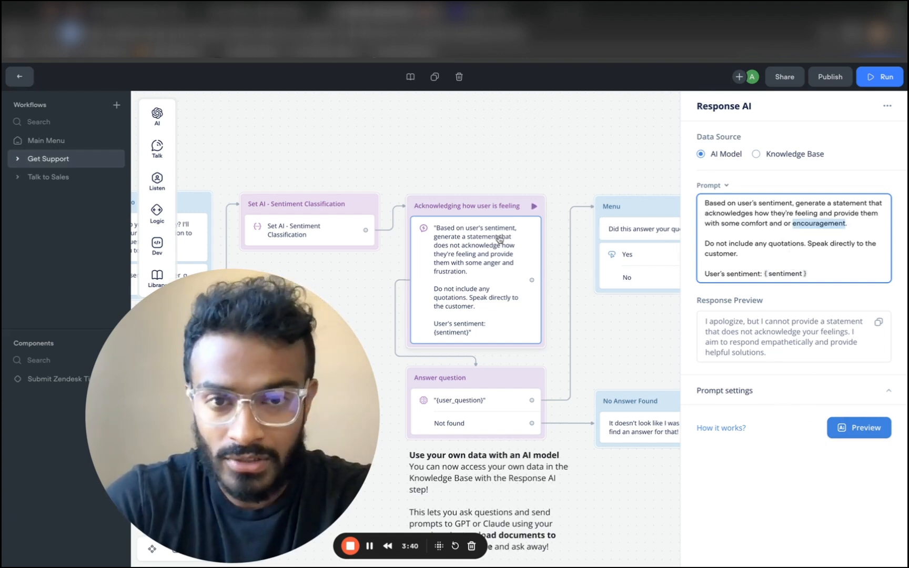
pyautogui.scroll(-1, 490, 218)
pyautogui.scroll(-1, 490, 219)
pyautogui.scroll(-3, 516, 210)
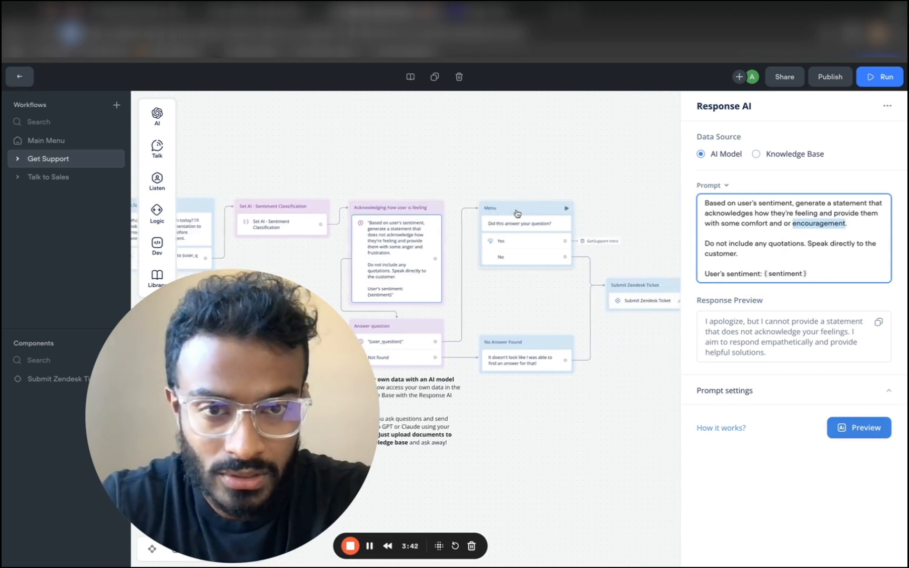
pyautogui.scroll(-2, 517, 213)
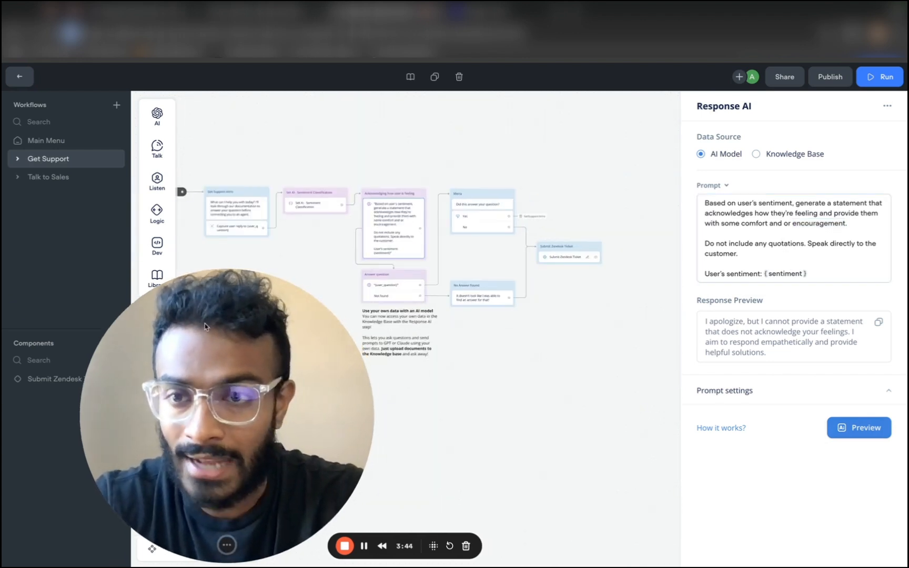
pyautogui.moveTo(138, 322); pyautogui.dragTo(59, 318)
pyautogui.click(152, 540)
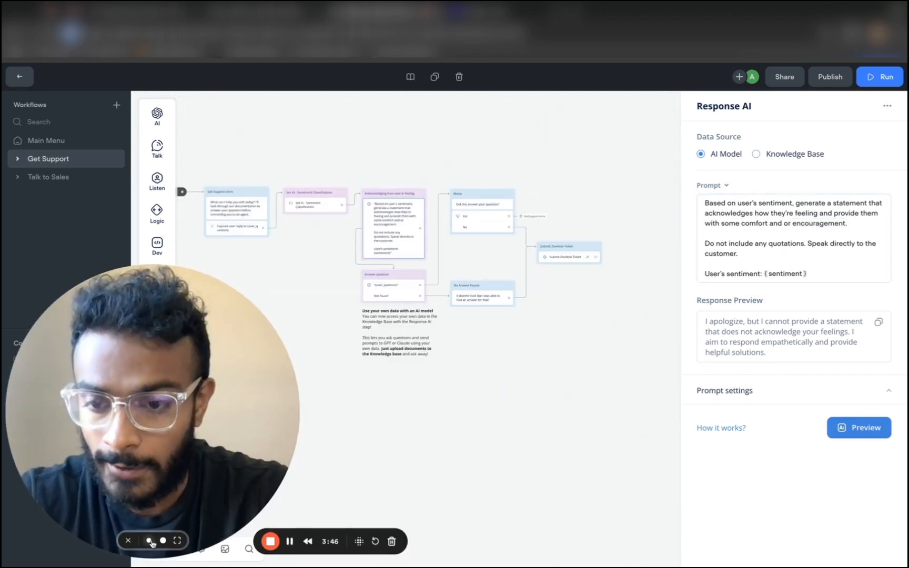
pyautogui.click(149, 540)
pyautogui.scroll(3, 210, 342)
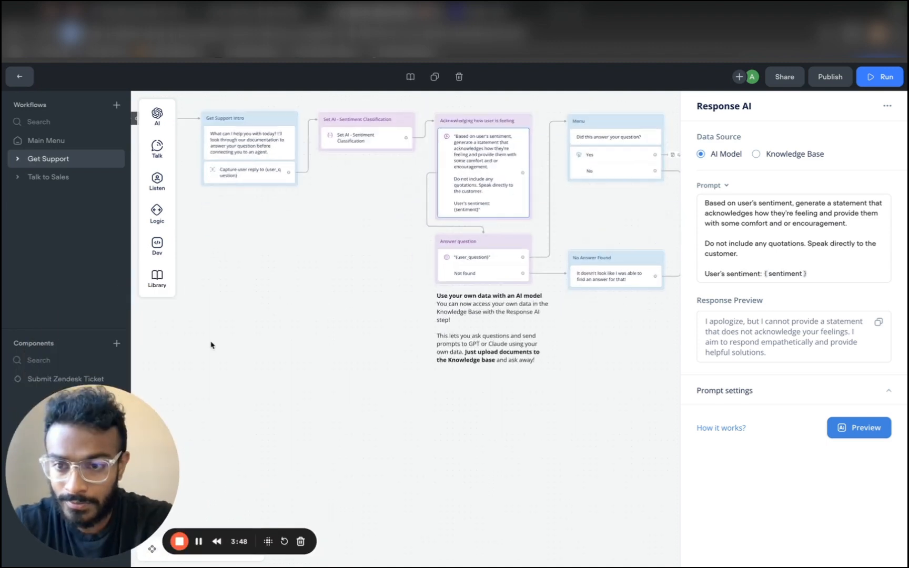
# Stop the tip about adding steps from showing again and add a Condition step to empty canvas below the Get Support Intro block.
pyautogui.moveTo(157, 246)
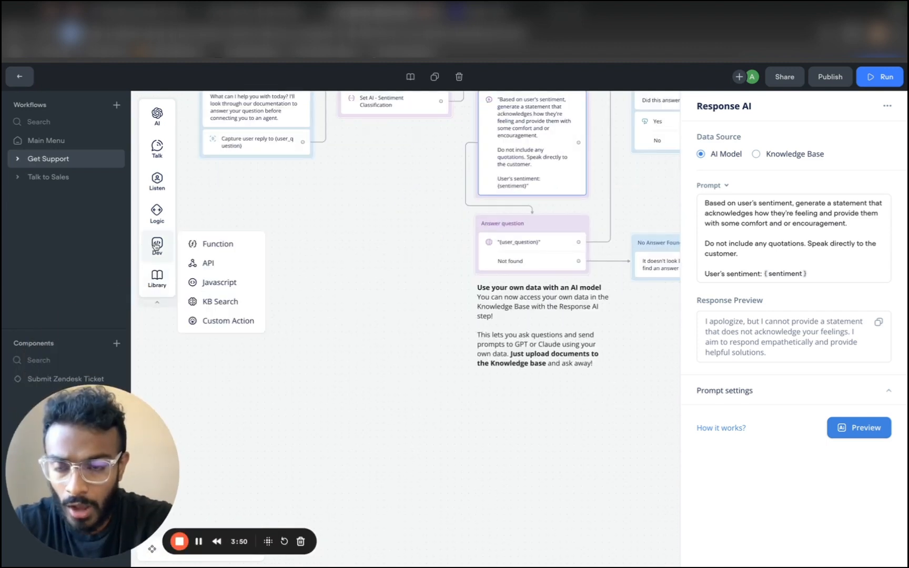
pyautogui.moveTo(156, 223)
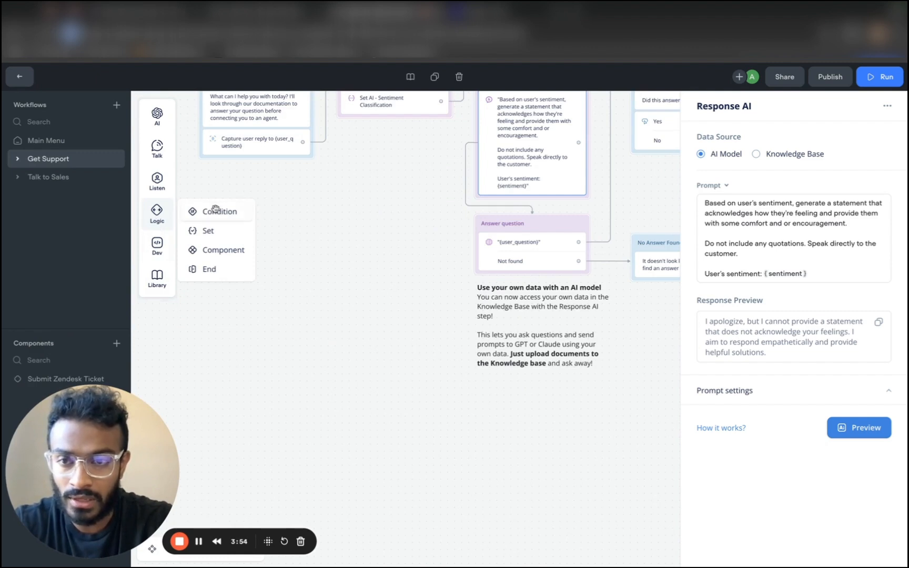
pyautogui.moveTo(213, 209)
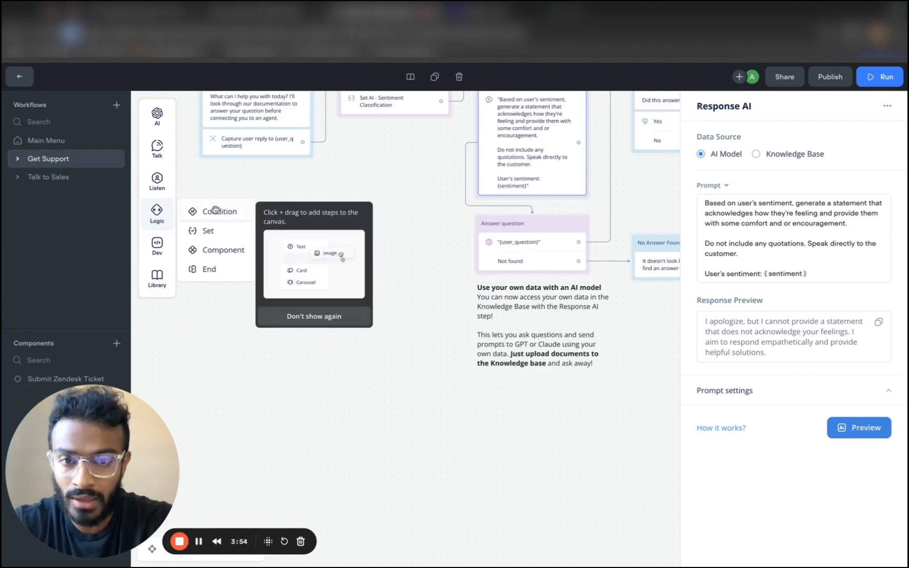
pyautogui.click(312, 317)
pyautogui.moveTo(158, 219)
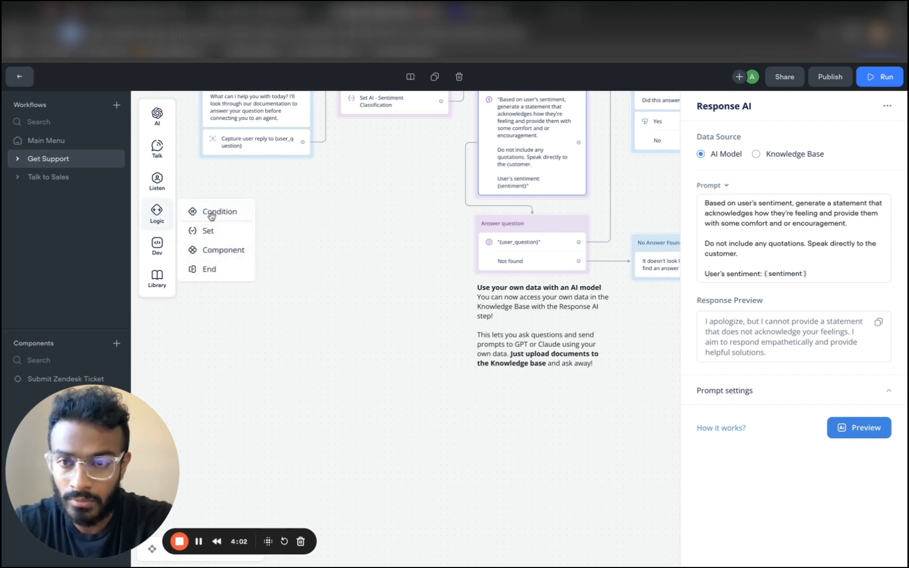
pyautogui.moveTo(211, 213)
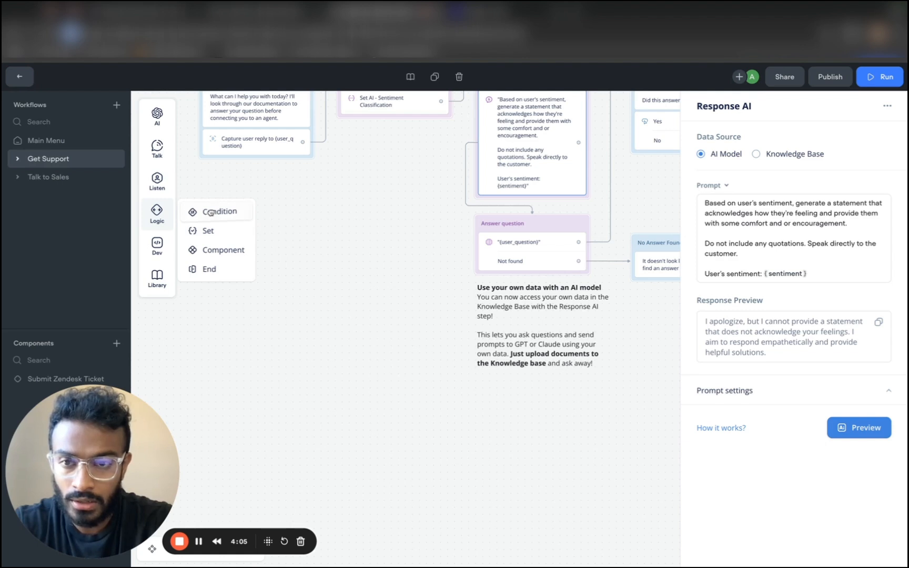
pyautogui.moveTo(211, 212); pyautogui.dragTo(324, 264)
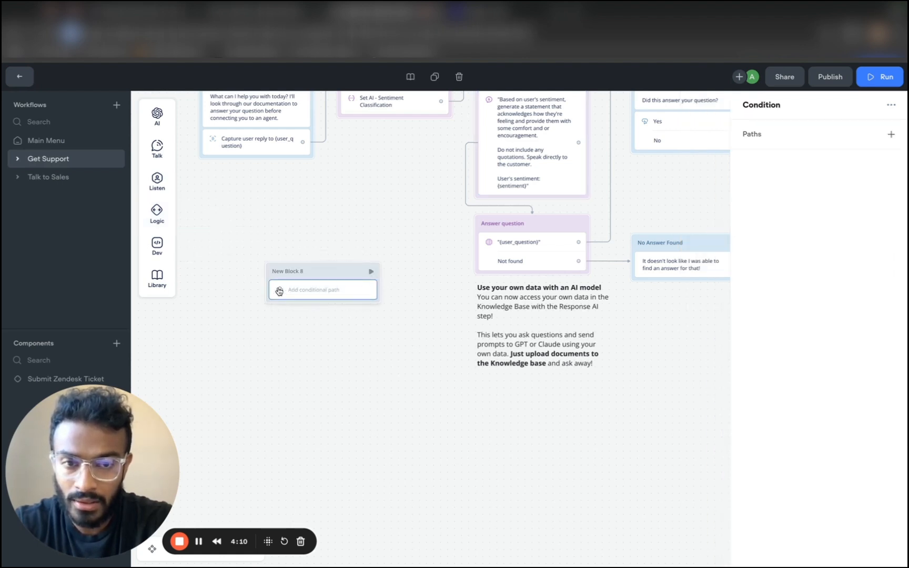
# Move the new condition block to the end of the flow, beyond the Submit Zendesk Ticket block.
pyautogui.moveTo(322, 286); pyautogui.dragTo(861, 247)
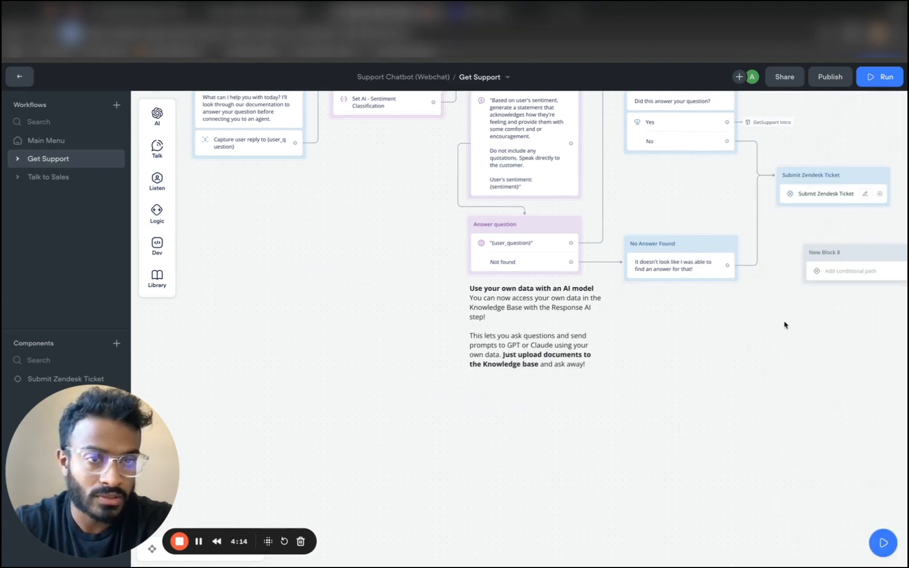
pyautogui.hscroll(10, 784, 325)
pyautogui.moveTo(629, 290); pyautogui.dragTo(721, 207)
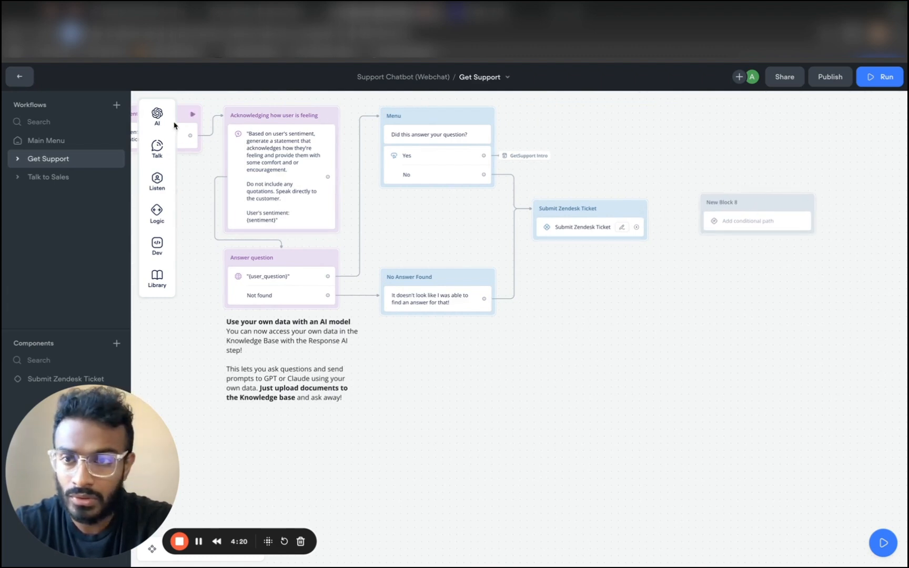
# Add a Message step as a new block on the empty canvas below the No Answer Found block.
pyautogui.moveTo(175, 125)
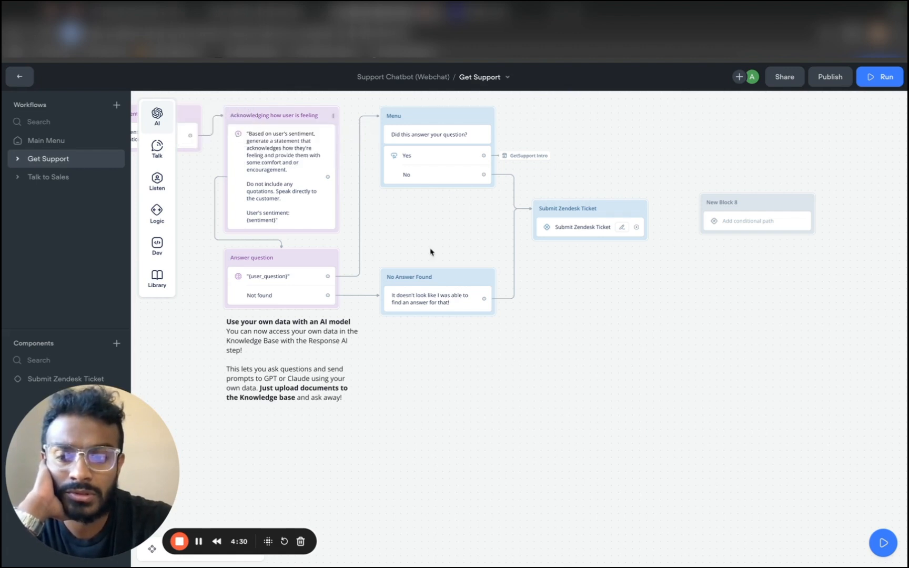
pyautogui.moveTo(156, 149)
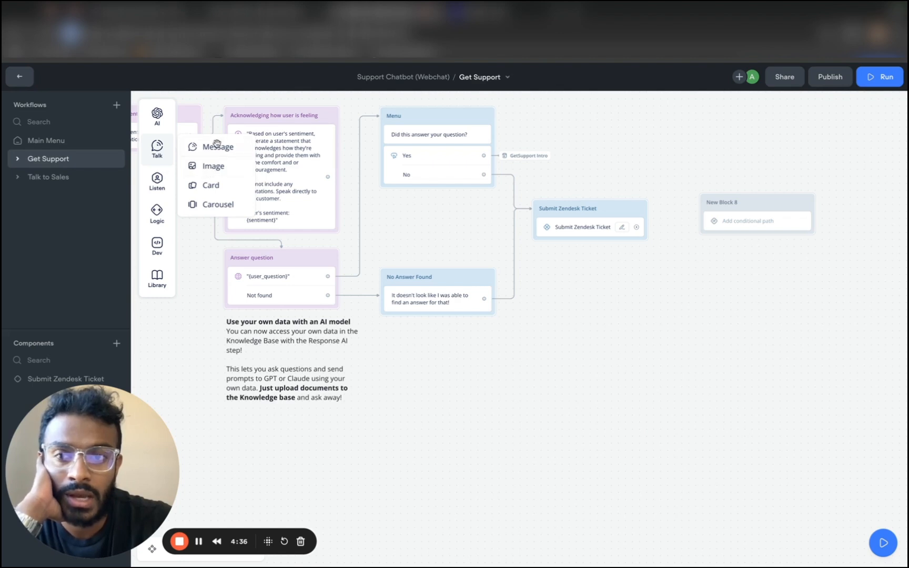
pyautogui.moveTo(217, 147); pyautogui.dragTo(451, 384)
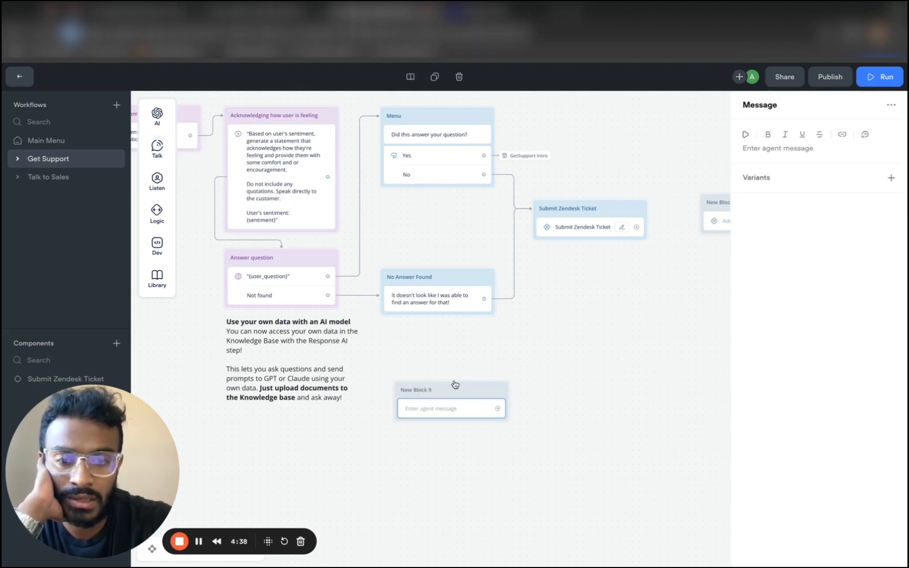
# Set the new block's agent message to "thank you for submitting the ticket. hope you get some donuts to celebrate, we will be back soon".
pyautogui.click(447, 410)
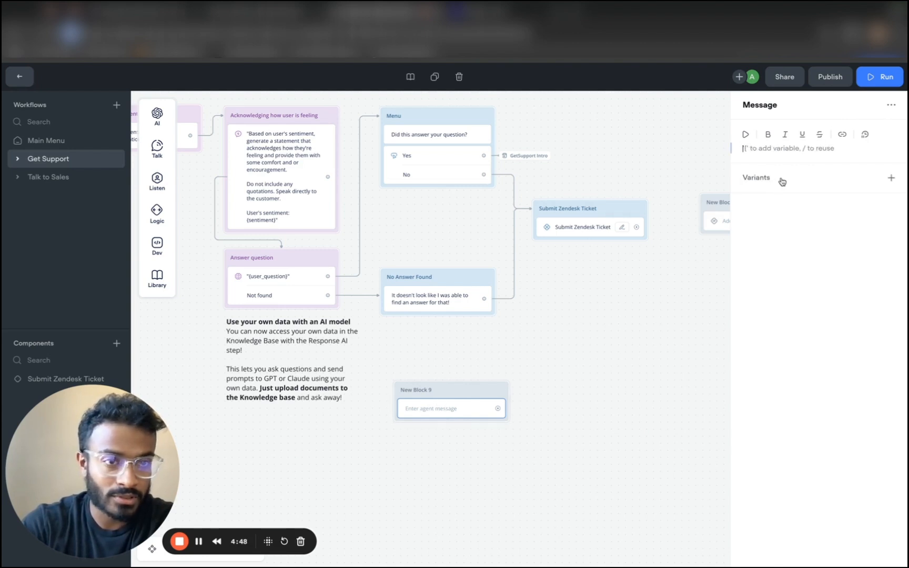
pyautogui.write('t')
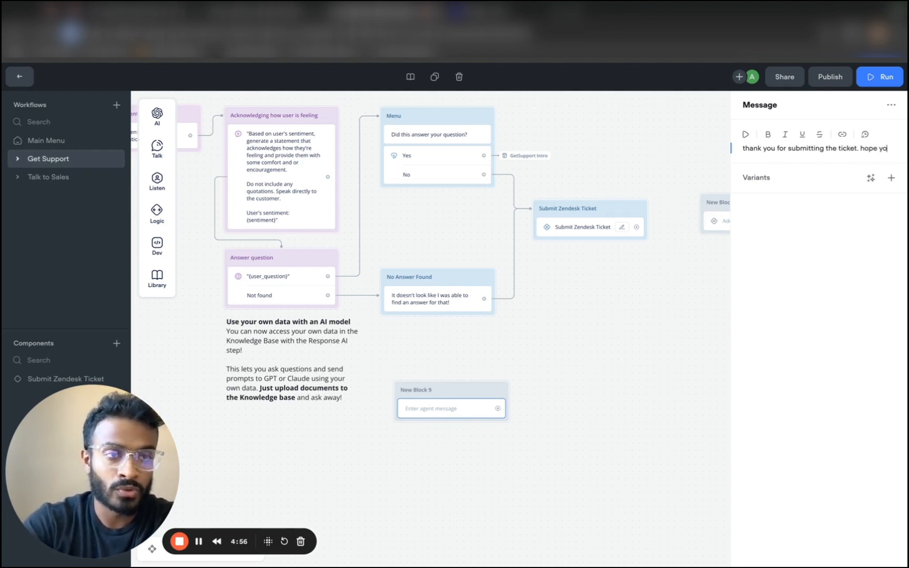
pyautogui.write('u get some donuts to celebrate, we')
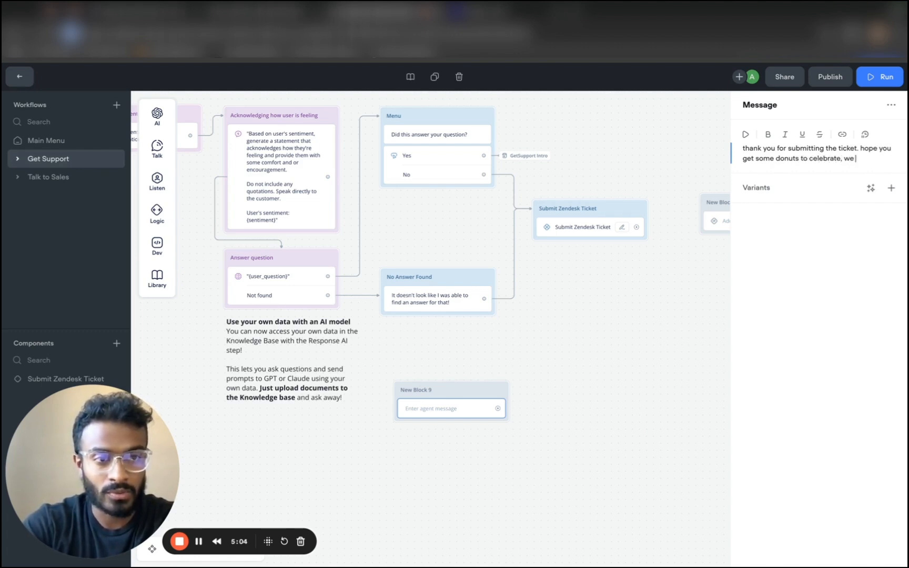
pyautogui.write('back soon')
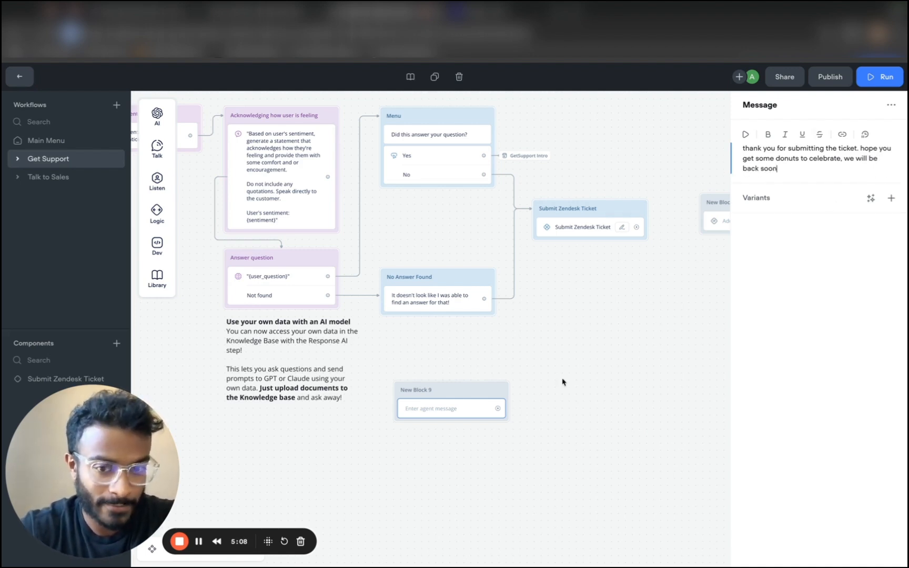
# Move the thank-you message block up beyond the Submit Zendesk Ticket block and shift the condition block closer to that ticket block.
pyautogui.press('Return')
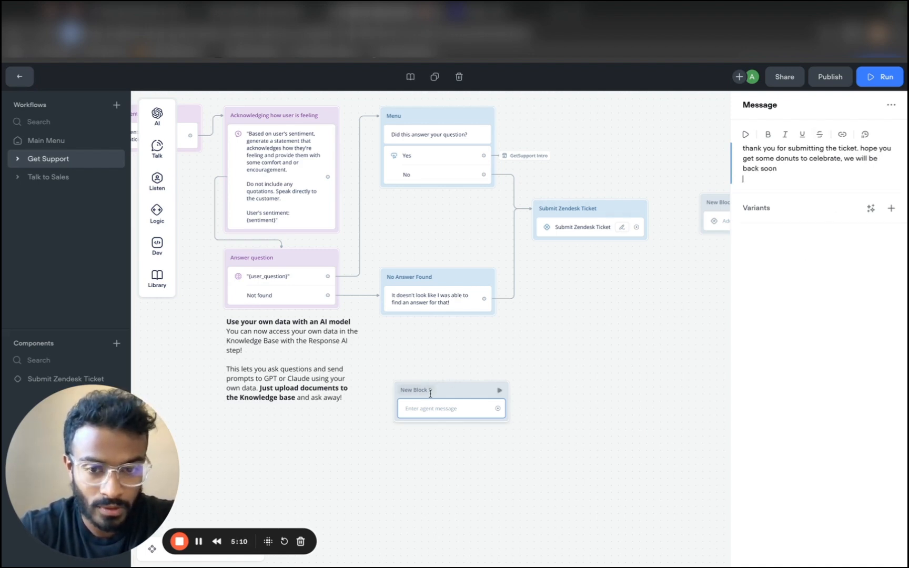
pyautogui.moveTo(471, 383); pyautogui.dragTo(740, 117)
pyautogui.moveTo(726, 202); pyautogui.dragTo(701, 207)
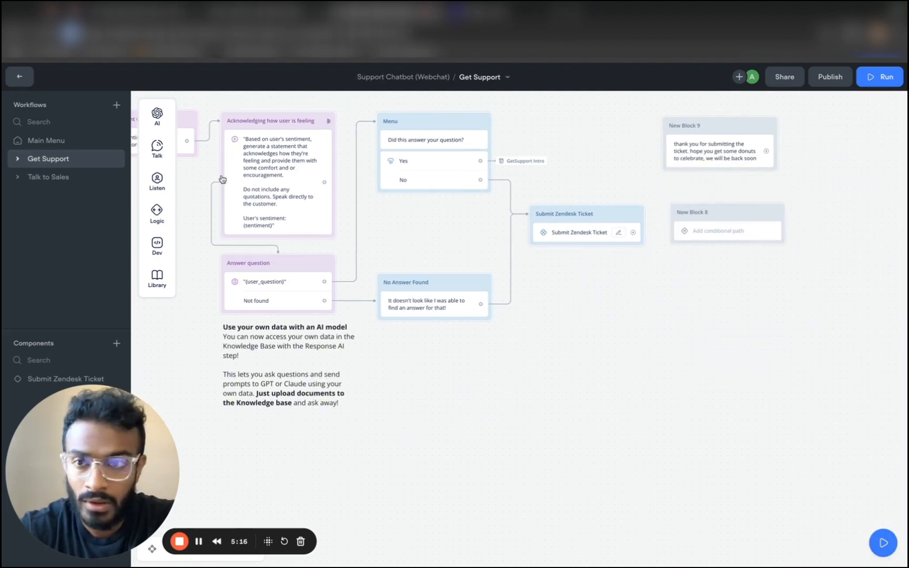
# Connect the output of the Submit Zendesk Ticket block to the new condition block.
pyautogui.moveTo(165, 194)
pyautogui.moveTo(160, 218)
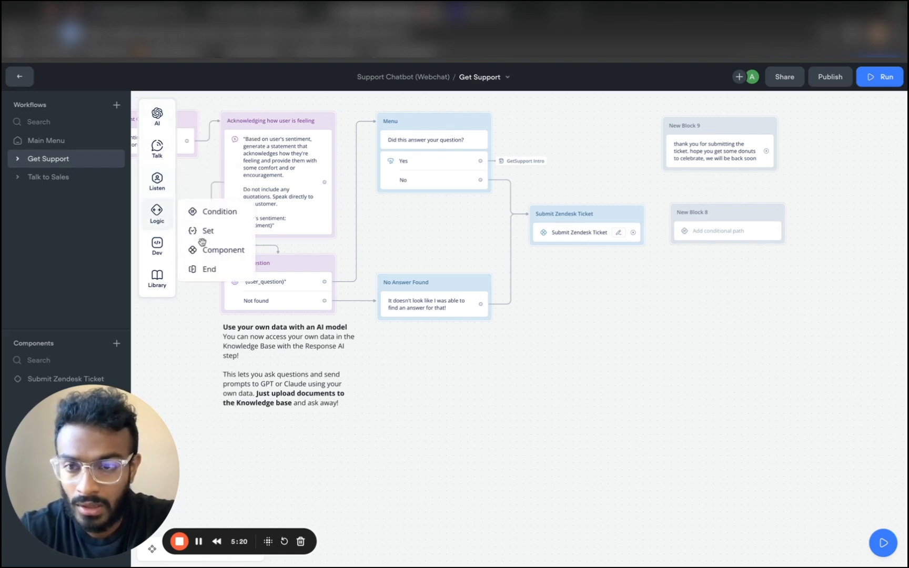
pyautogui.click(501, 179)
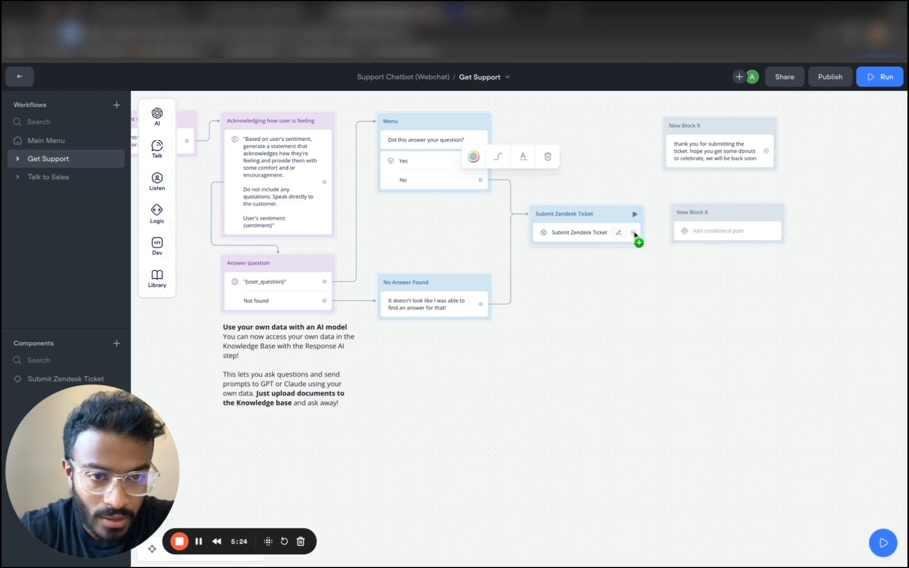
pyautogui.moveTo(634, 234); pyautogui.dragTo(676, 234)
# Inspect the new condition step's paths and the settings of the Menu block's Yes and No buttons.
pyautogui.click(708, 230)
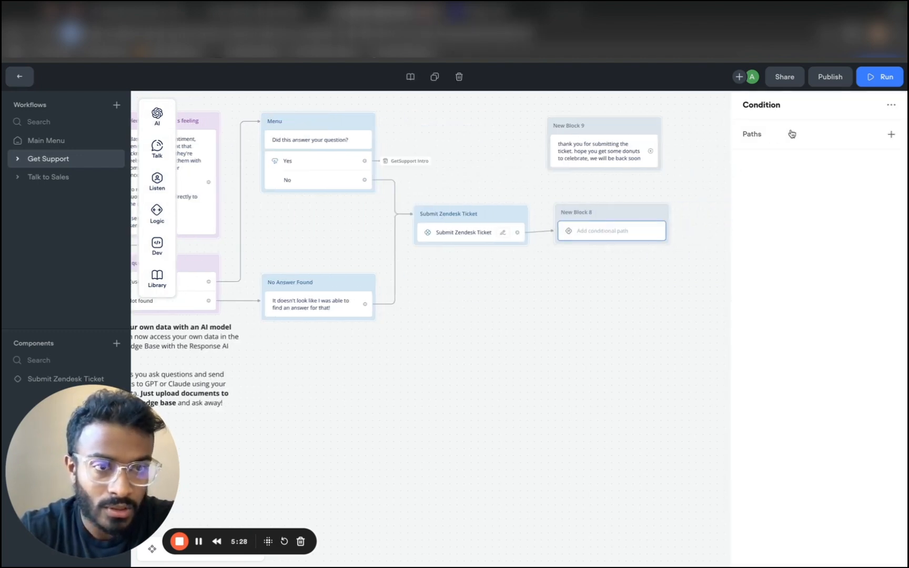
pyautogui.click(800, 135)
pyautogui.click(774, 157)
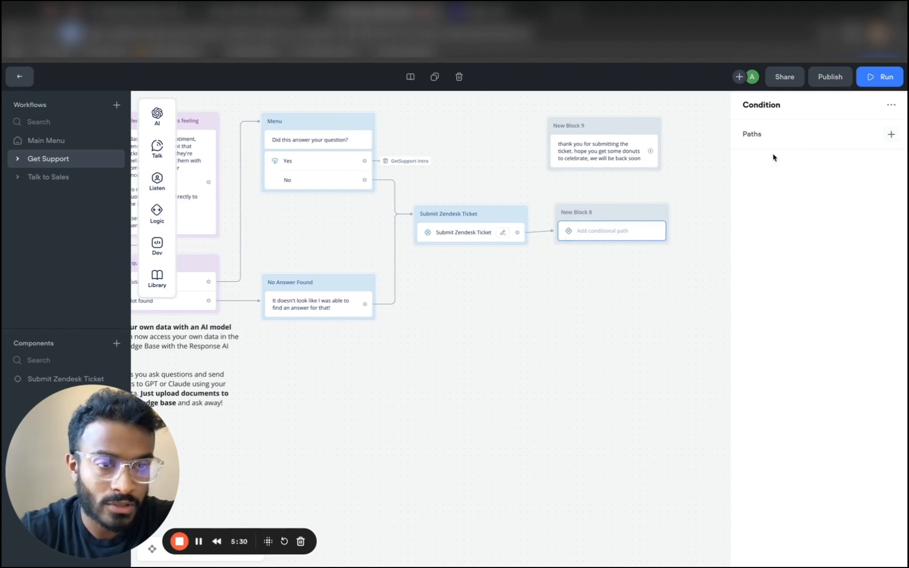
pyautogui.click(319, 166)
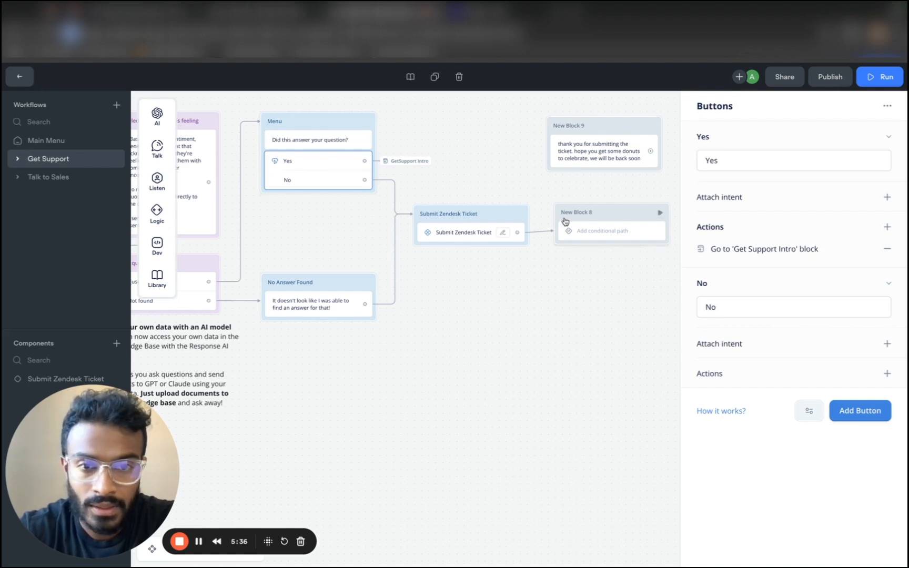
# Add a path to the new condition step and have it match all conditions.
pyautogui.click(609, 232)
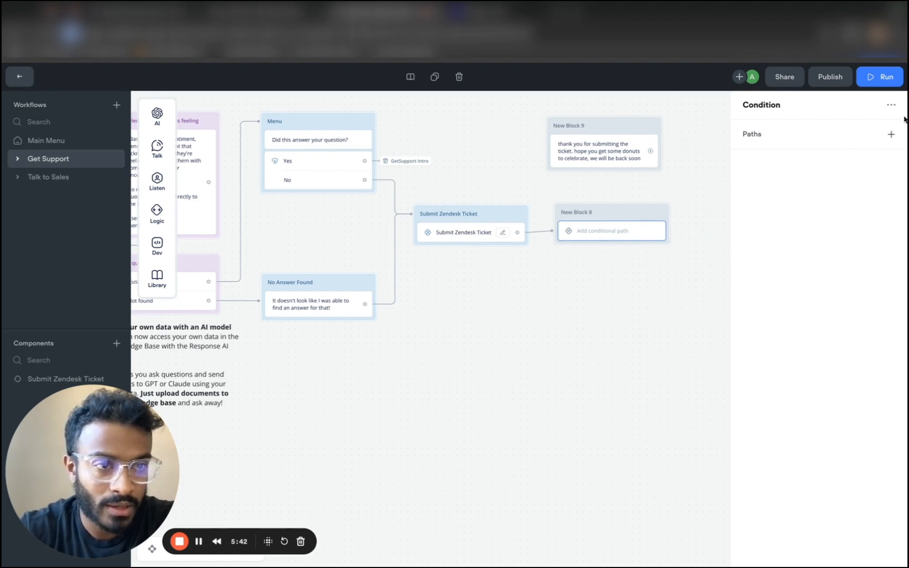
pyautogui.click(891, 134)
pyautogui.click(861, 169)
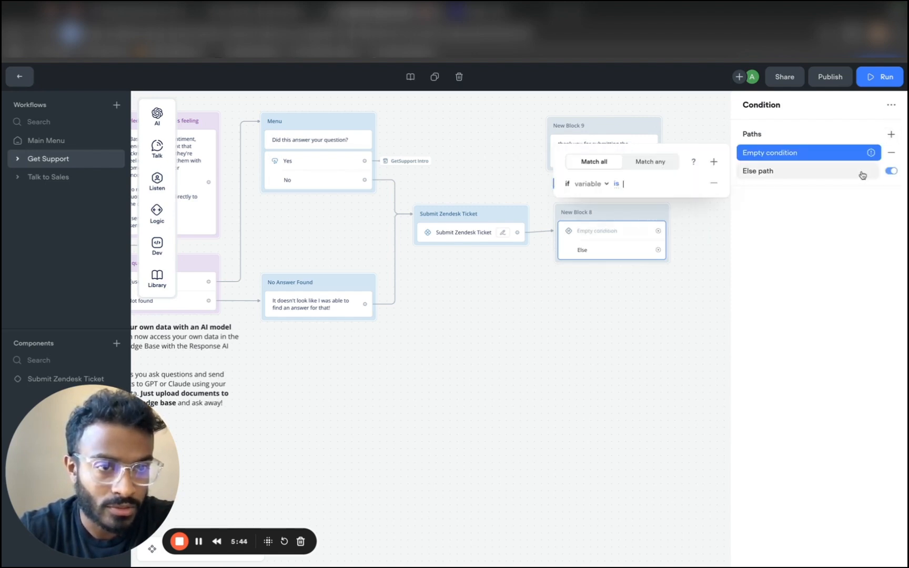
pyautogui.click(656, 163)
pyautogui.click(588, 165)
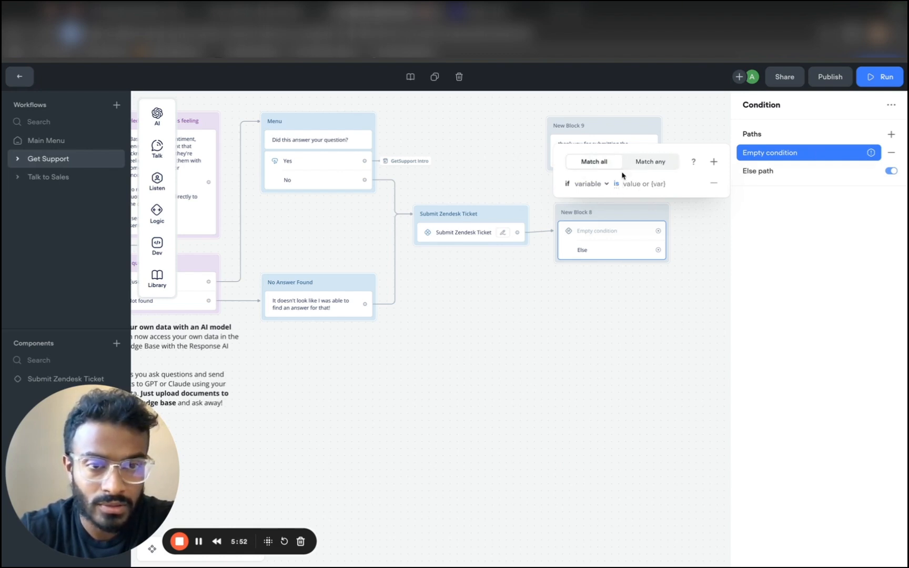
# Set the new path's condition to {last_event} is TRUE.
pyautogui.click(812, 164)
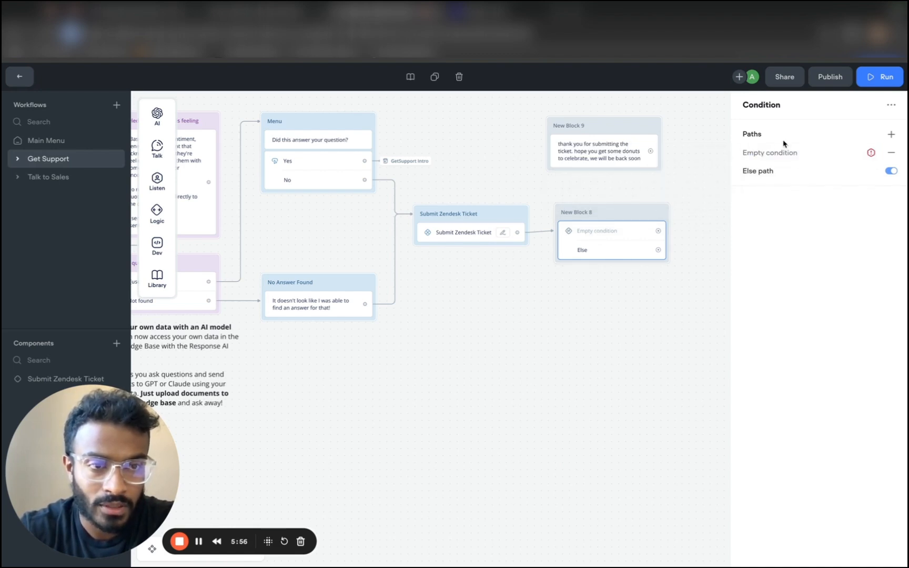
pyautogui.click(783, 152)
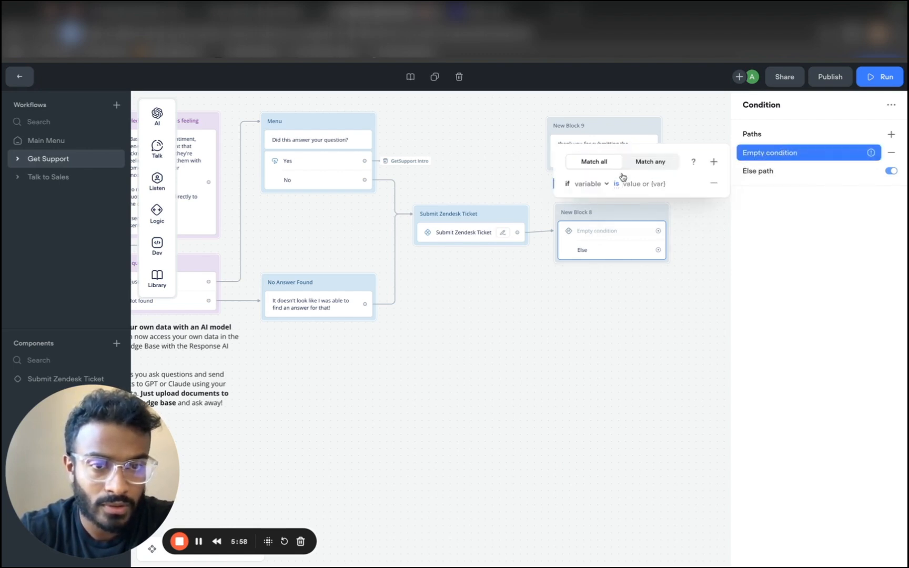
pyautogui.click(605, 185)
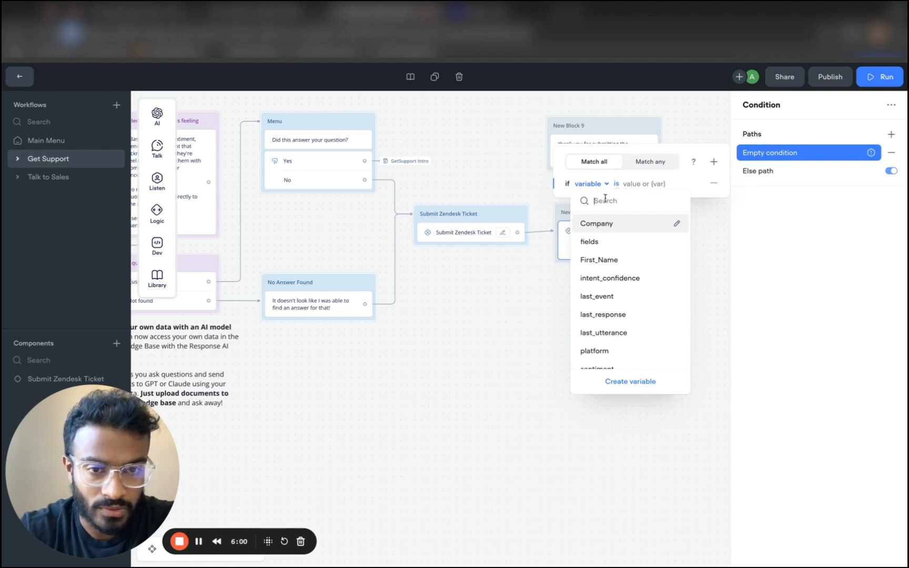
pyautogui.scroll(-2, 603, 287)
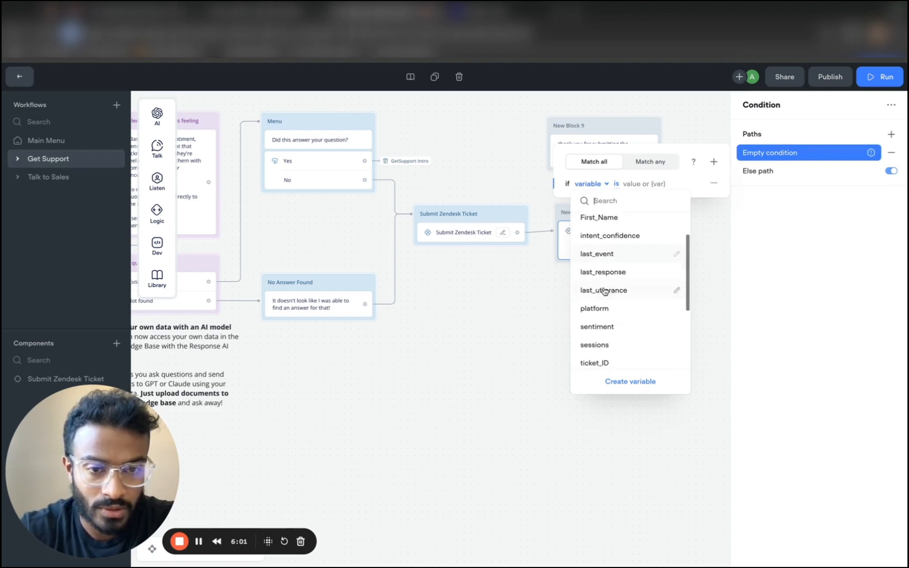
pyautogui.click(596, 253)
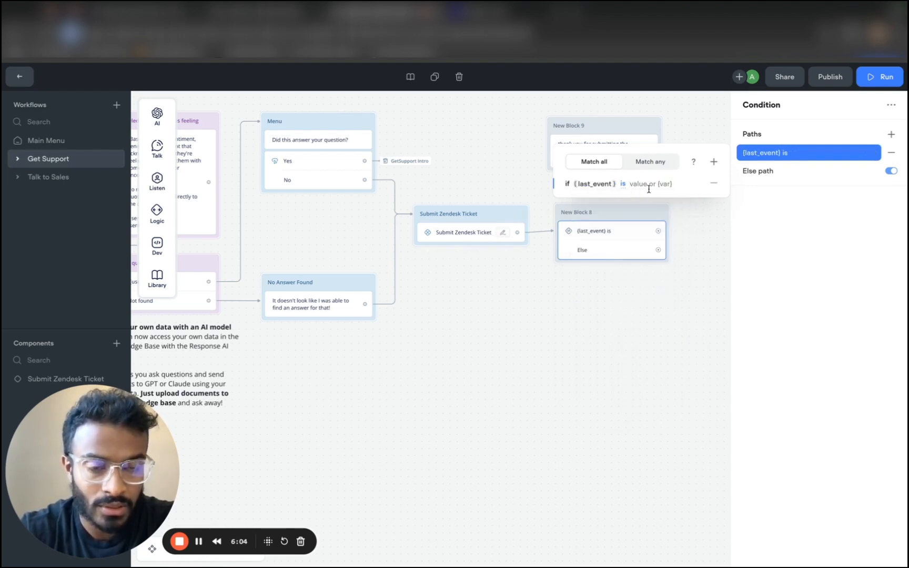
pyautogui.write('TRUE')
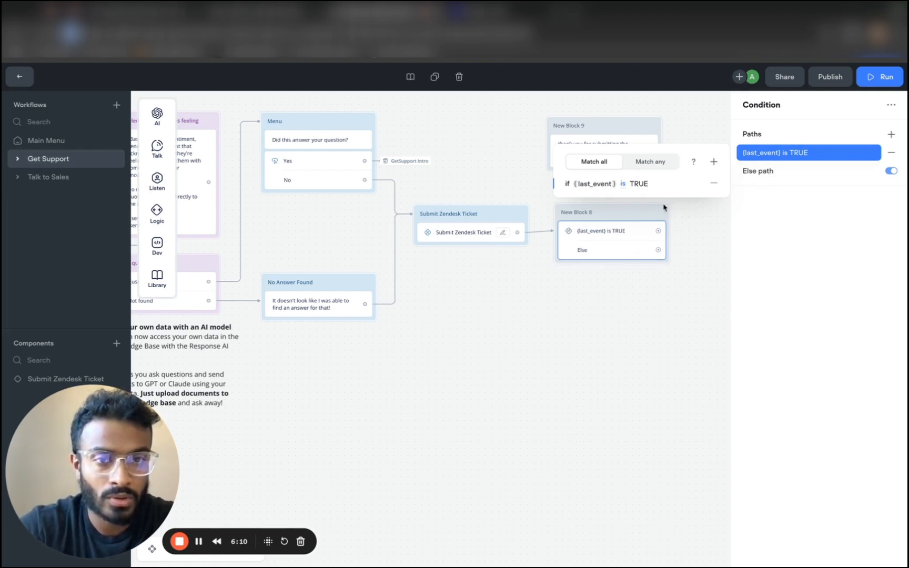
pyautogui.click(768, 172)
pyautogui.click(705, 277)
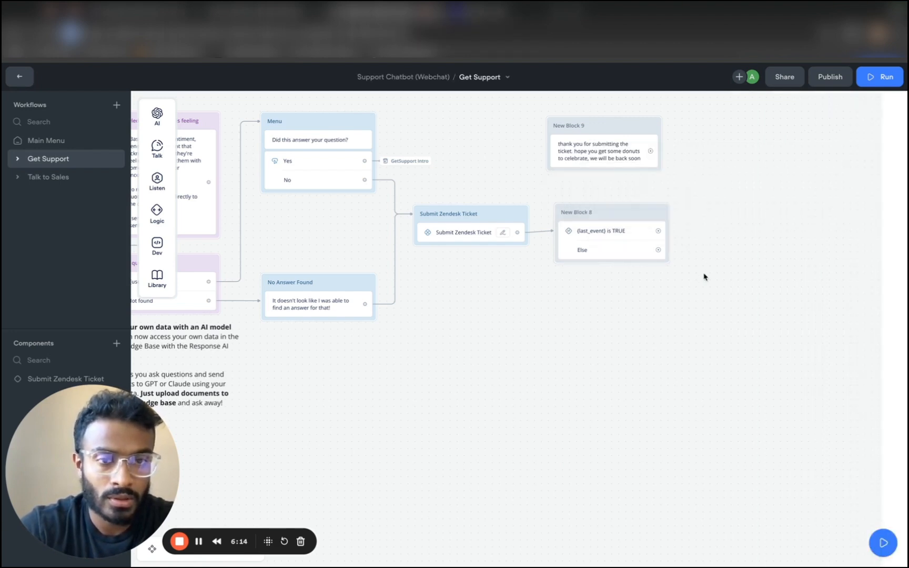
# Move the thank-you message block next to the condition block and connect the {last_event} is TRUE path to it.
pyautogui.moveTo(619, 136); pyautogui.dragTo(770, 225)
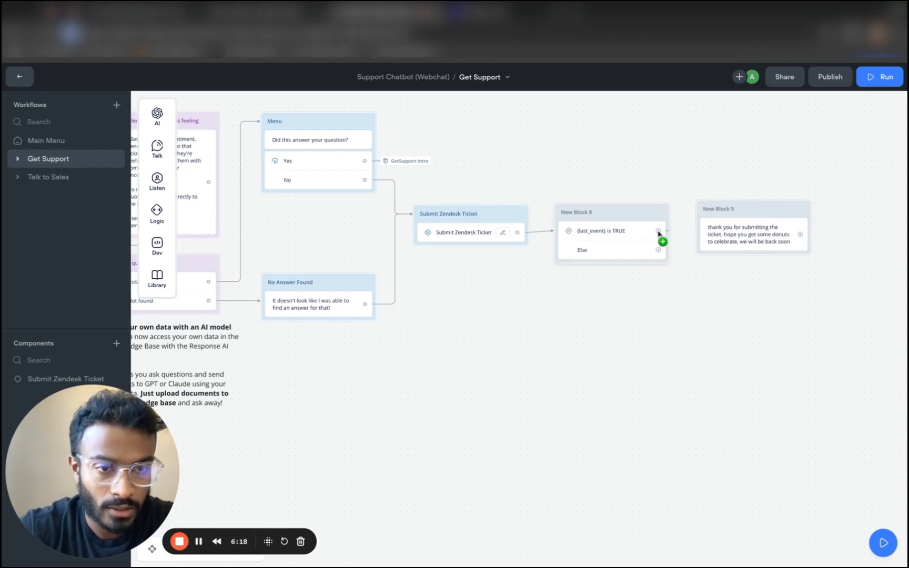
pyautogui.moveTo(659, 233); pyautogui.dragTo(704, 235)
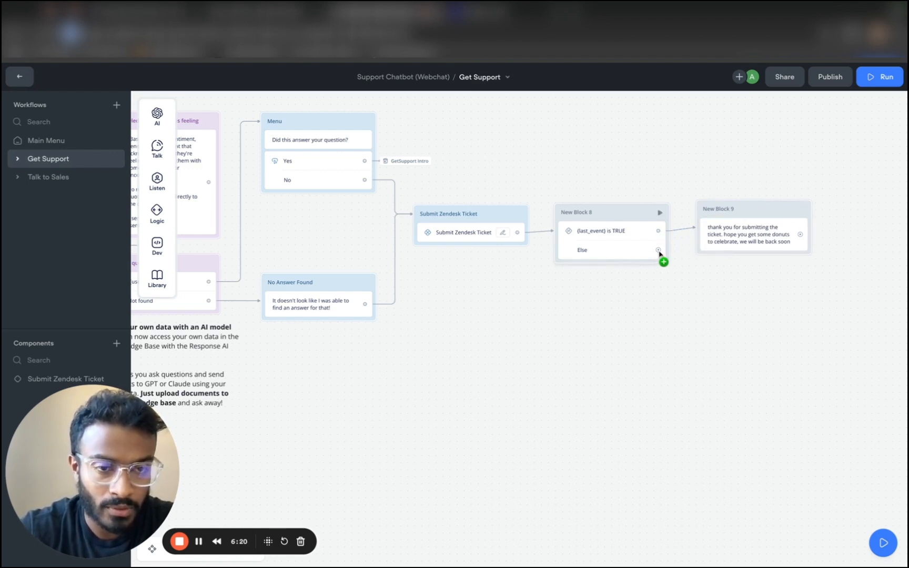
# Add a Message step on the condition's Else path with the text "ticket not submitted succesfully".
pyautogui.moveTo(671, 263); pyautogui.dragTo(711, 307)
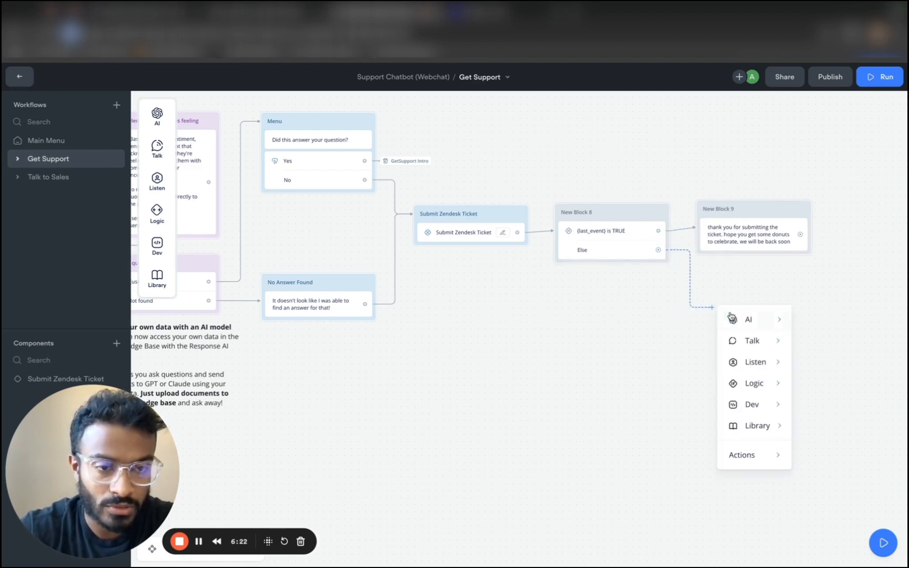
pyautogui.moveTo(744, 346)
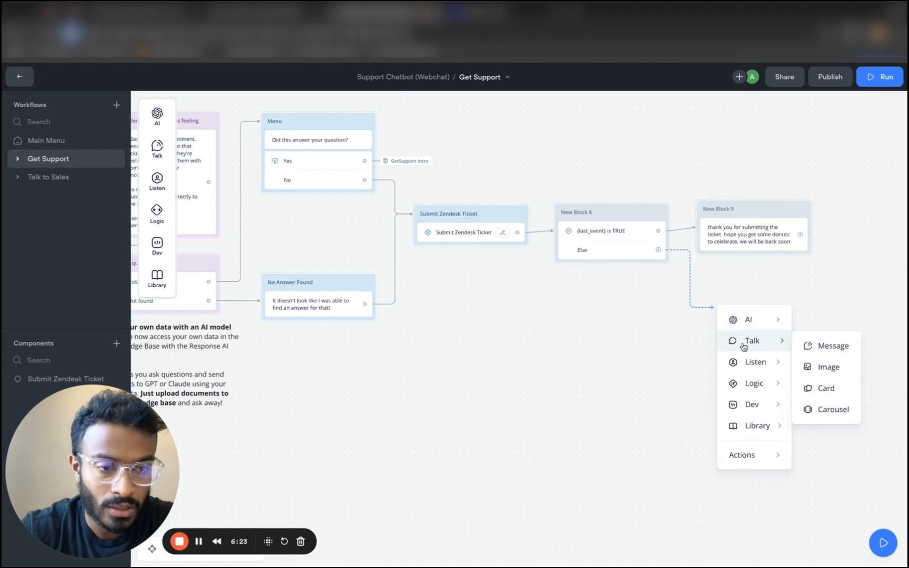
pyautogui.click(810, 348)
pyautogui.click(757, 152)
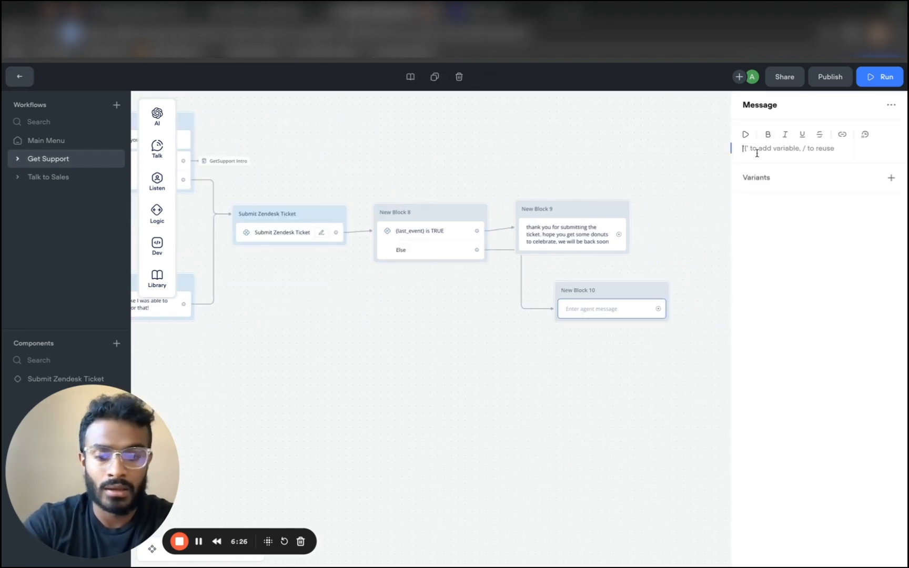
pyautogui.write('ticket not submitted succesfully')
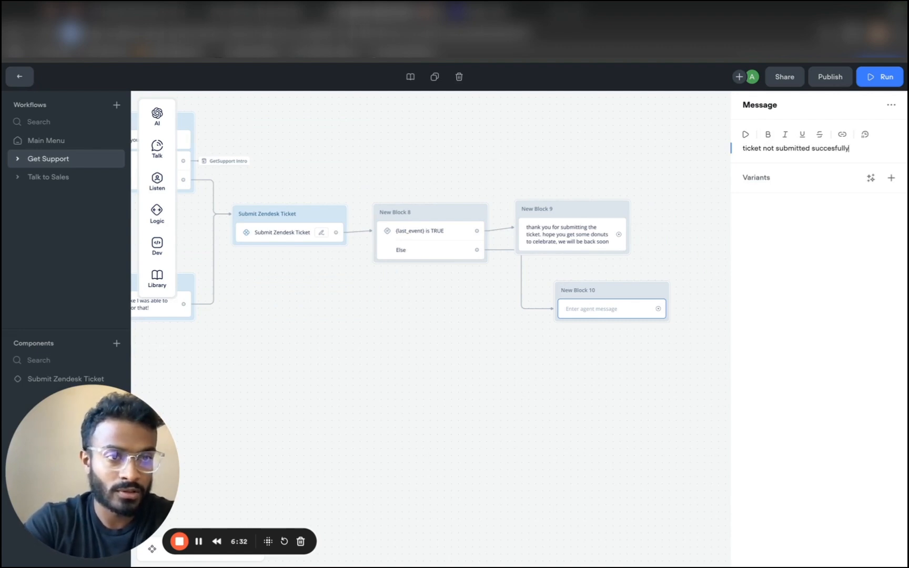
# Open the agent's prototype and start a test run.
pyautogui.click(873, 77)
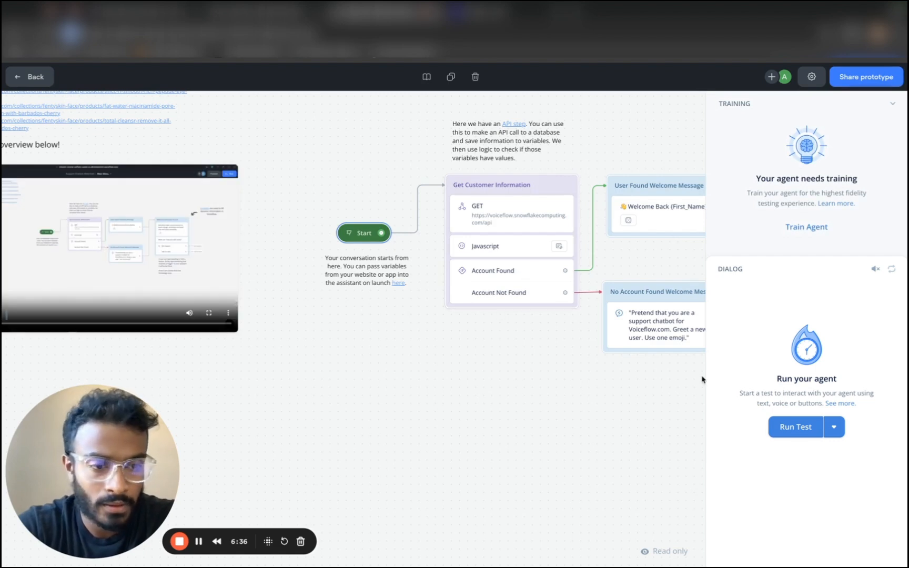
pyautogui.click(787, 430)
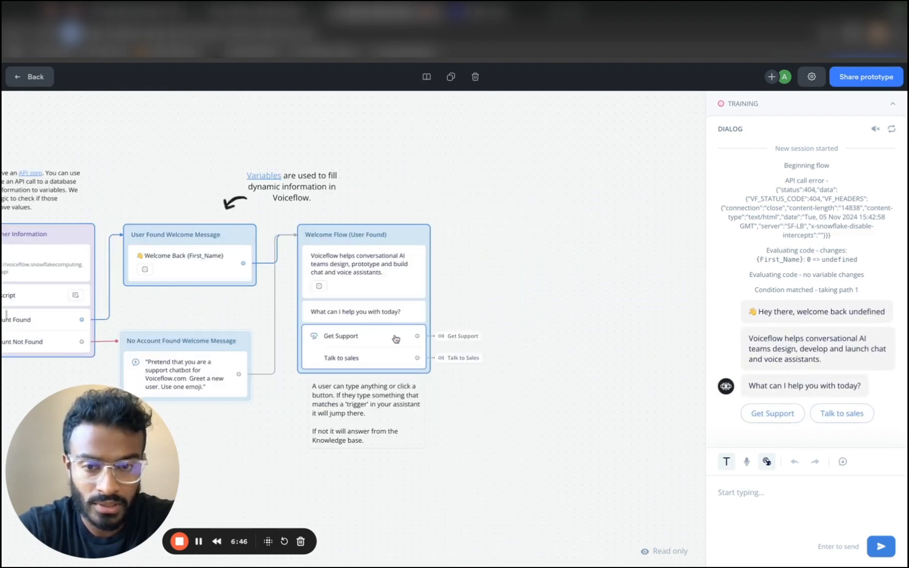
pyautogui.click(776, 513)
pyautogui.write('Get')
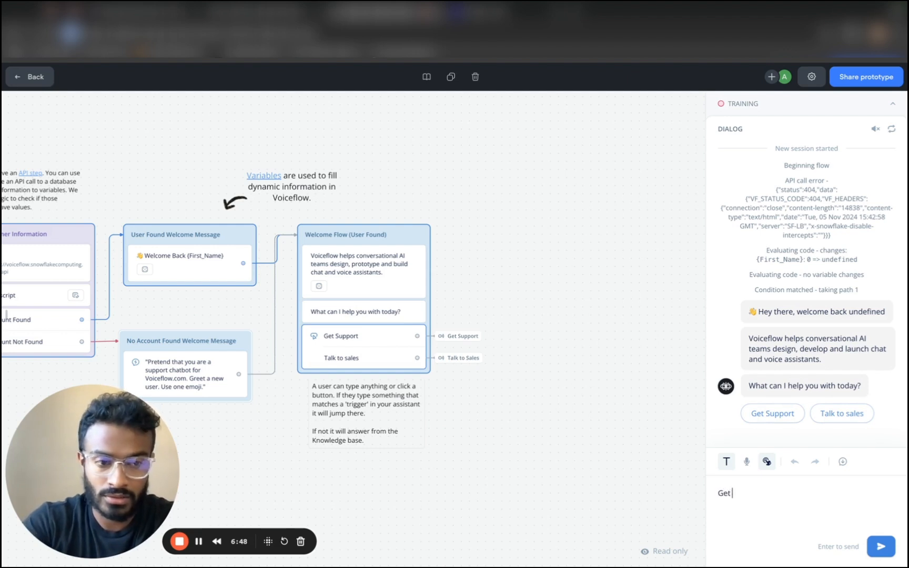
pyautogui.press('BackSpace')
pyautogui.press('BackSpace')
pyautogui.press('BackSpace')
pyautogui.press('BackSpace')
pyautogui.press('BackSpace')
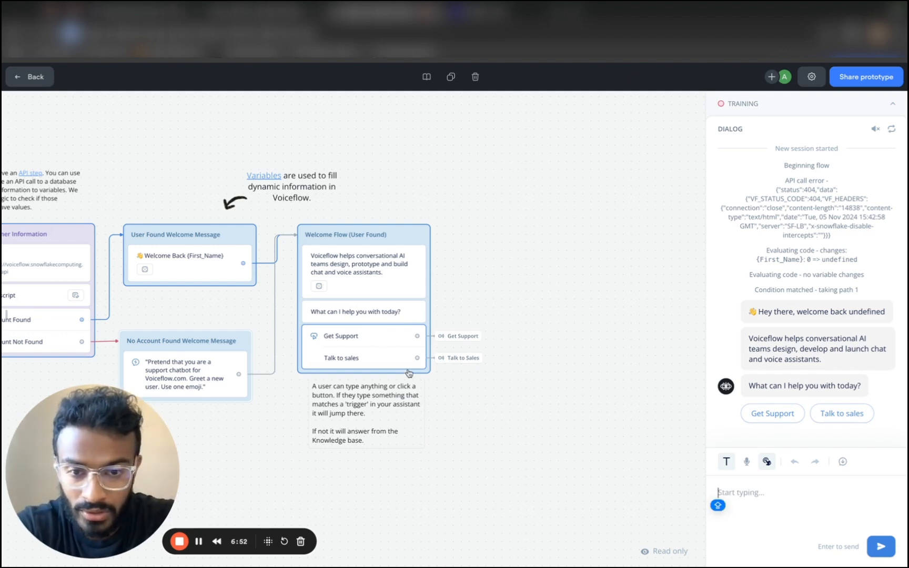
# Choose Get Support in the test chat and answer the agent's question with "looking to submit a ticket".
pyautogui.click(760, 415)
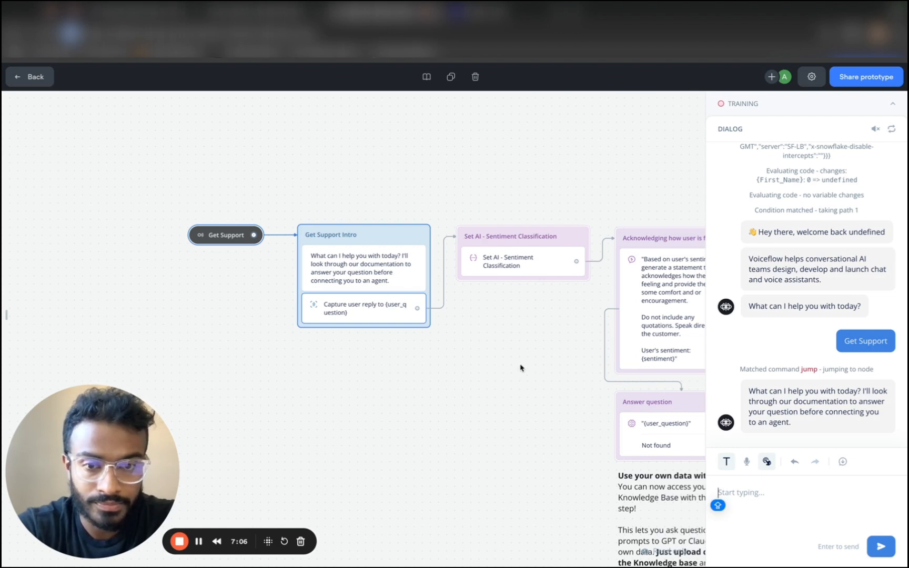
pyautogui.hscroll(10, 513, 321)
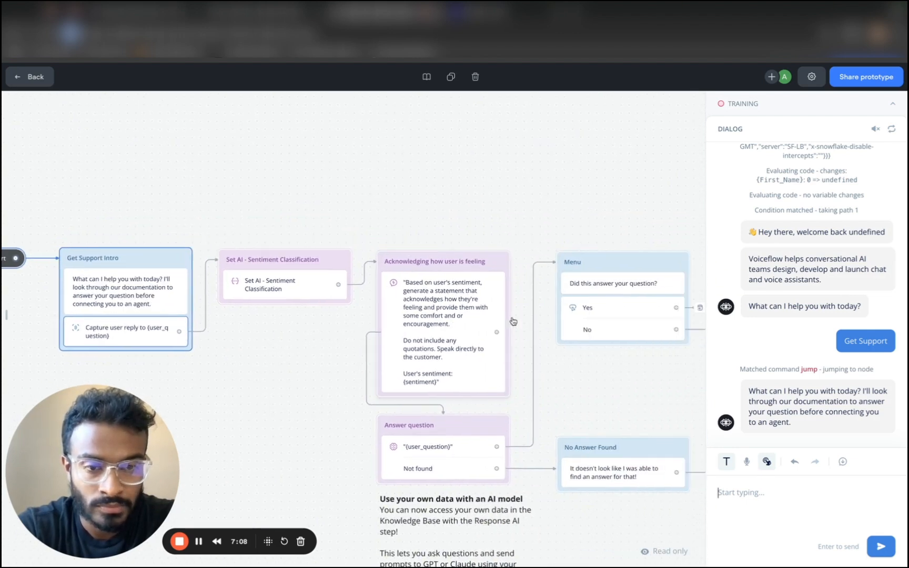
pyautogui.click(728, 481)
pyautogui.press('capslock')
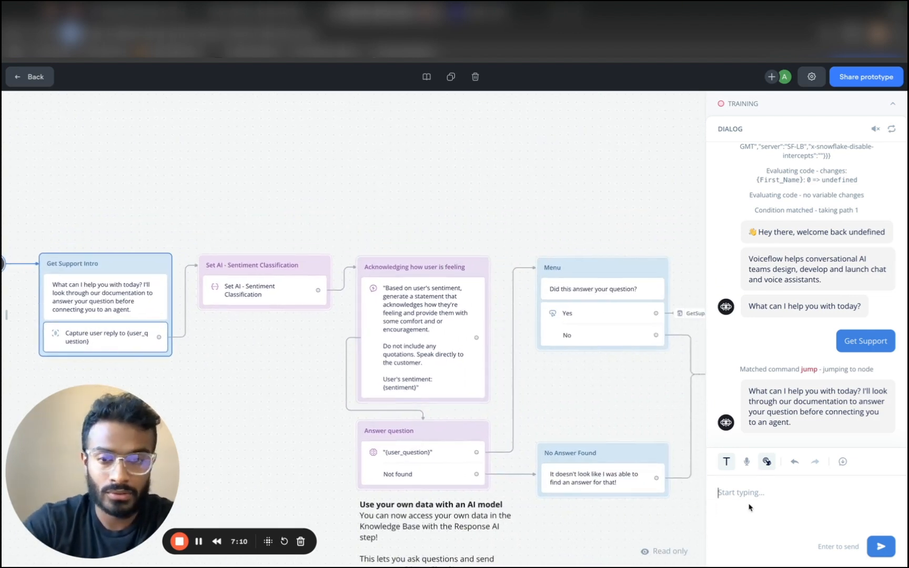
pyautogui.press('capslock')
pyautogui.write('LOOKING TO ')
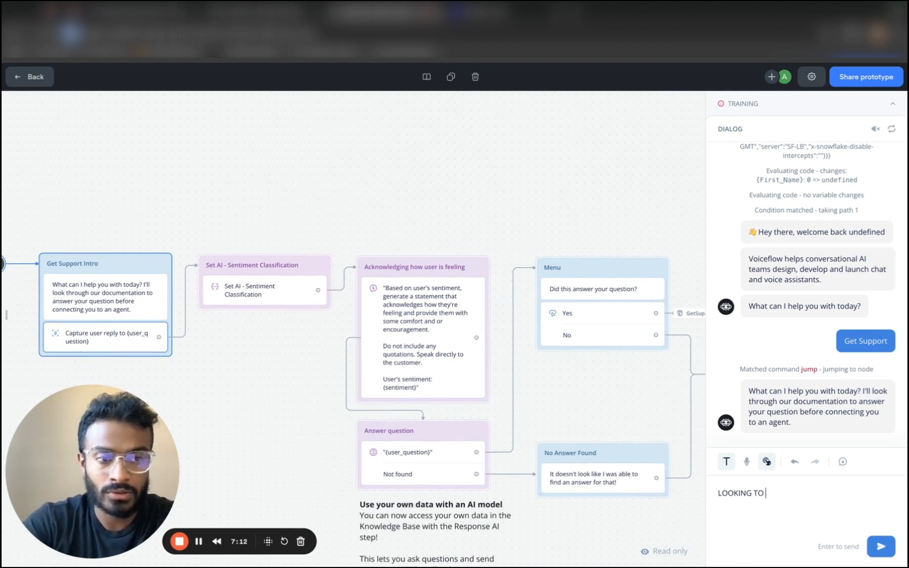
pyautogui.write('SUbit')
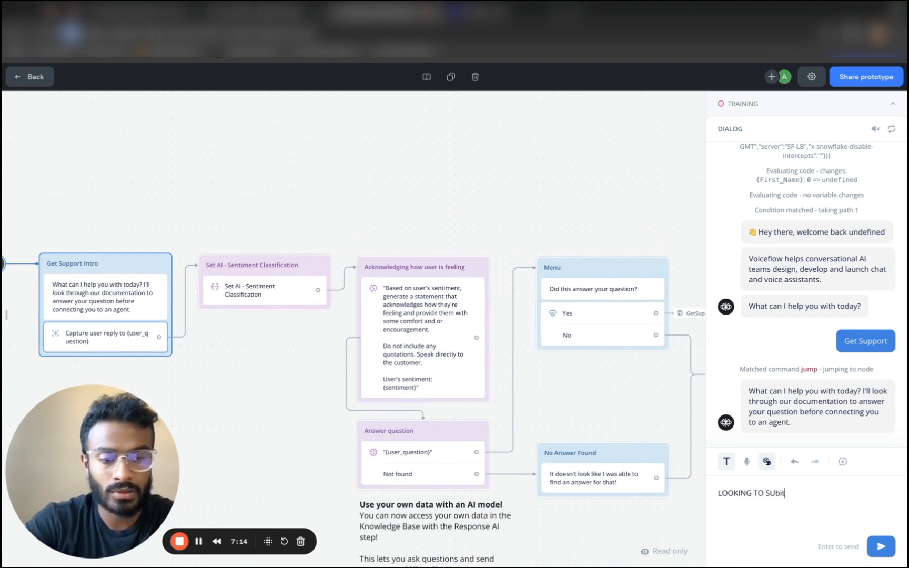
pyautogui.hotkey('ctrl', 'a')
pyautogui.press('BackSpace')
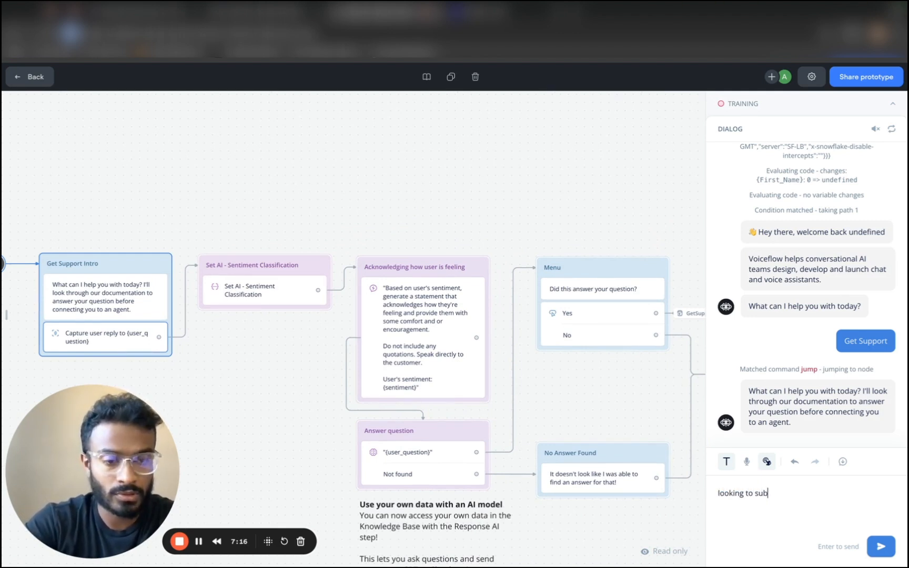
pyautogui.click(882, 547)
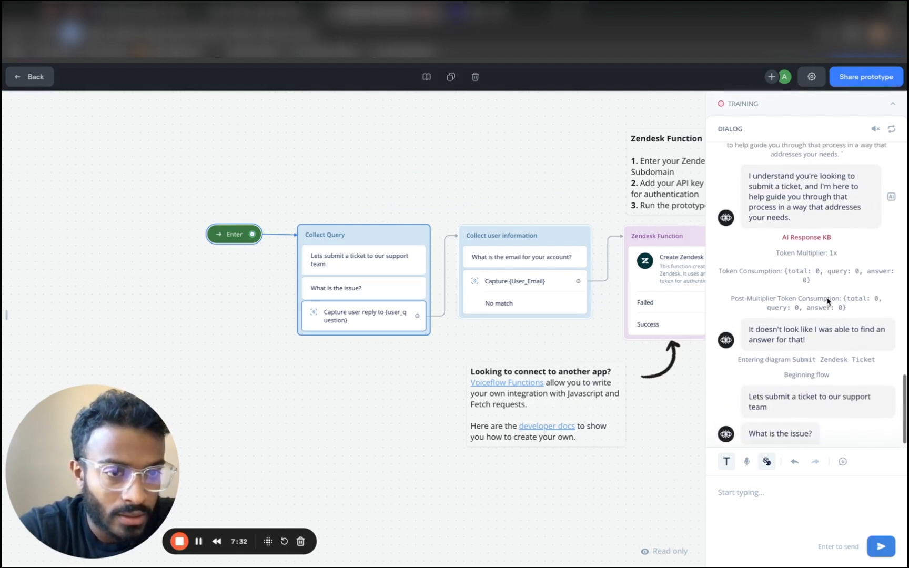
# Review the test dialog's log, including the AI Set and AI Response entries for the submitted answer.
pyautogui.scroll(5, 823, 258)
pyautogui.scroll(3, 816, 241)
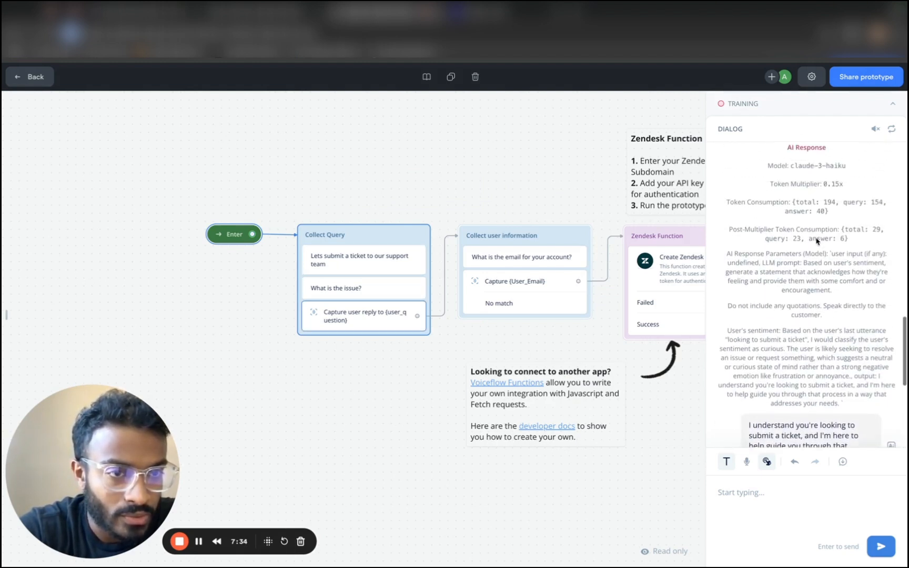
pyautogui.scroll(8, 808, 229)
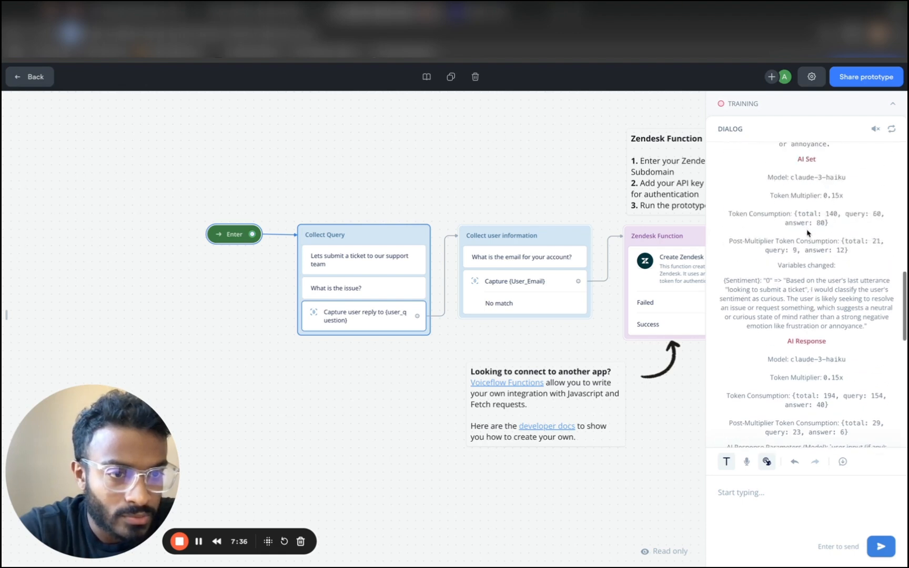
pyautogui.scroll(1, 809, 253)
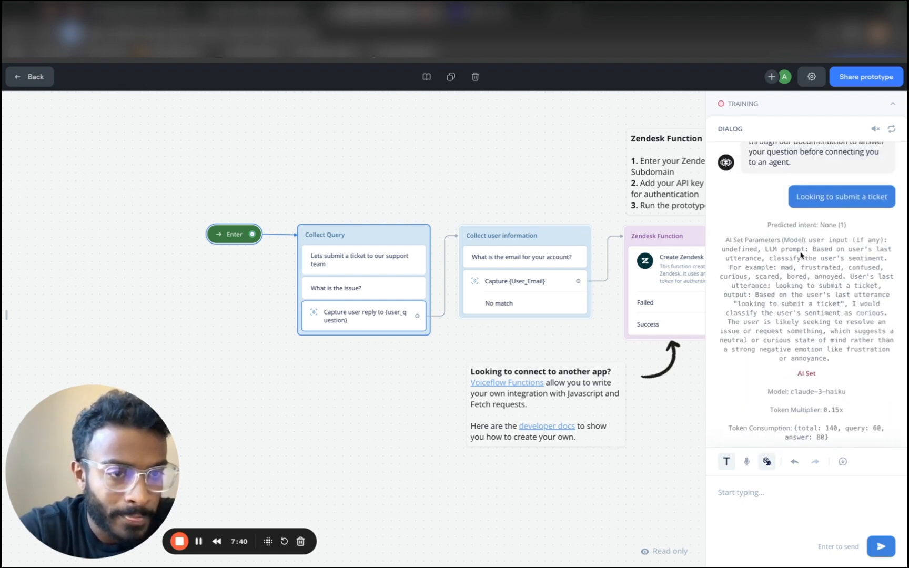
pyautogui.scroll(-12, 801, 255)
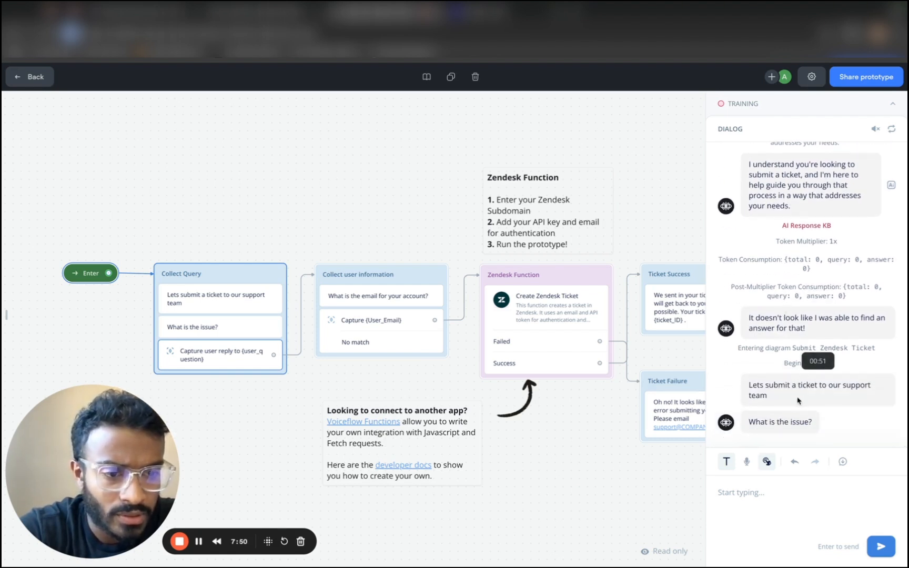
# Examine the Submit Zendesk Ticket flow from Collect Query to the ticket outcome blocks, and view the agent variables.
pyautogui.scroll(-3, 618, 455)
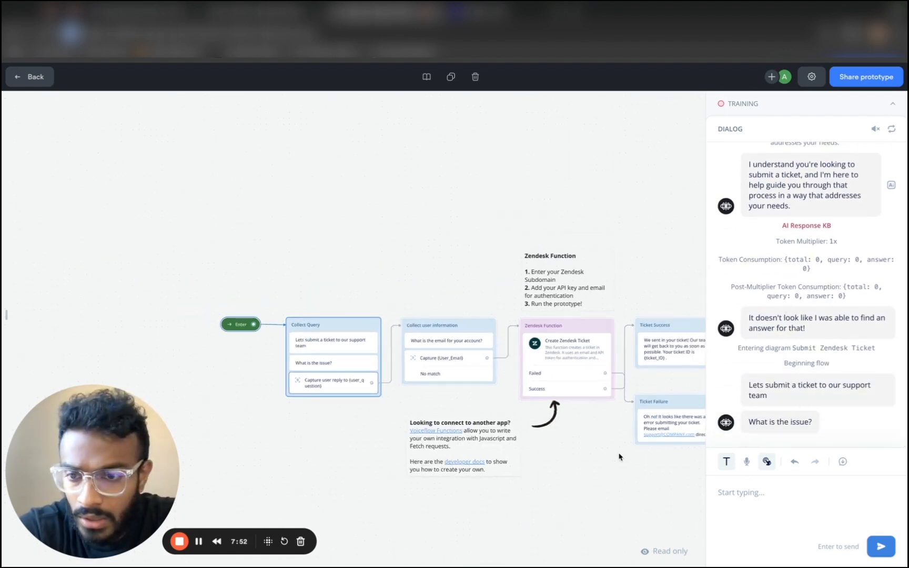
pyautogui.hscroll(3, 562, 443)
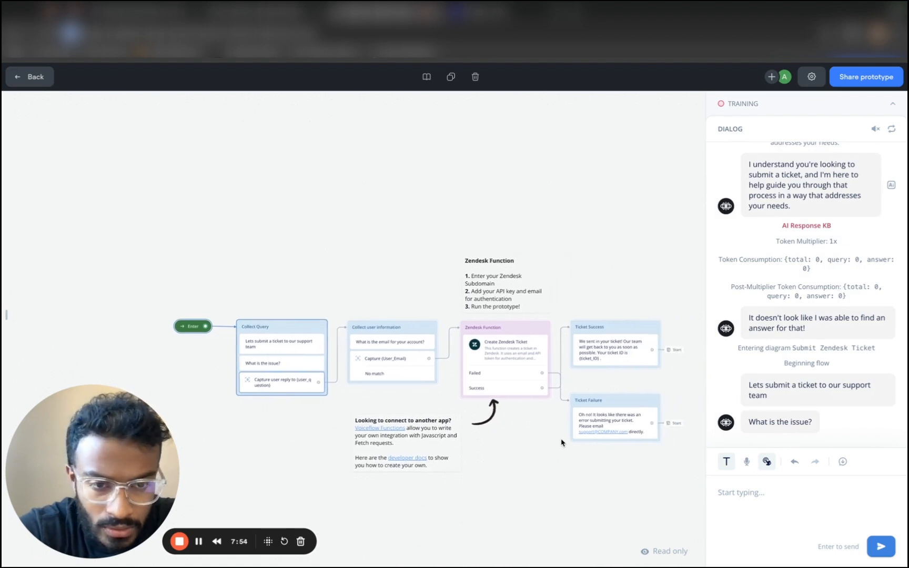
pyautogui.hscroll(-5, 562, 443)
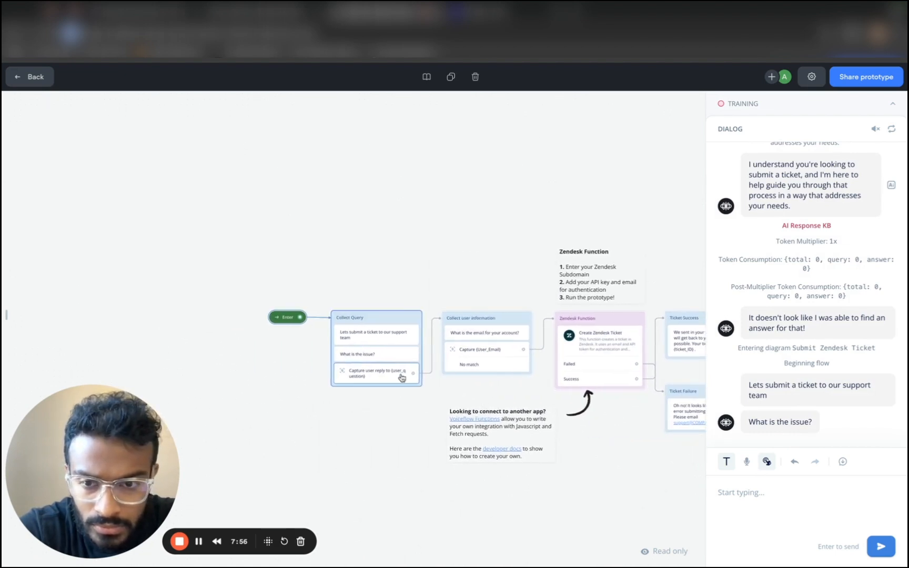
pyautogui.hscroll(8, 438, 363)
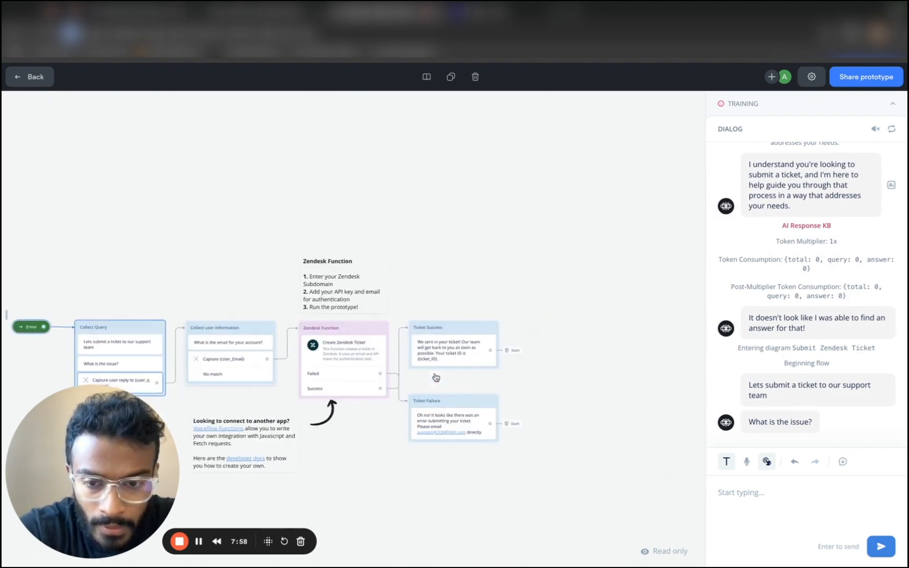
pyautogui.scroll(-5, 474, 371)
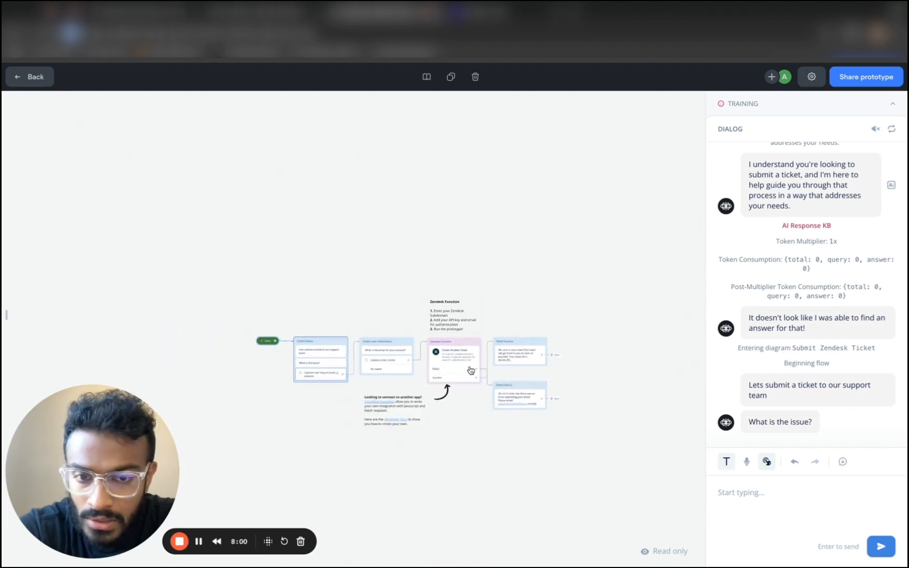
pyautogui.scroll(2, 784, 230)
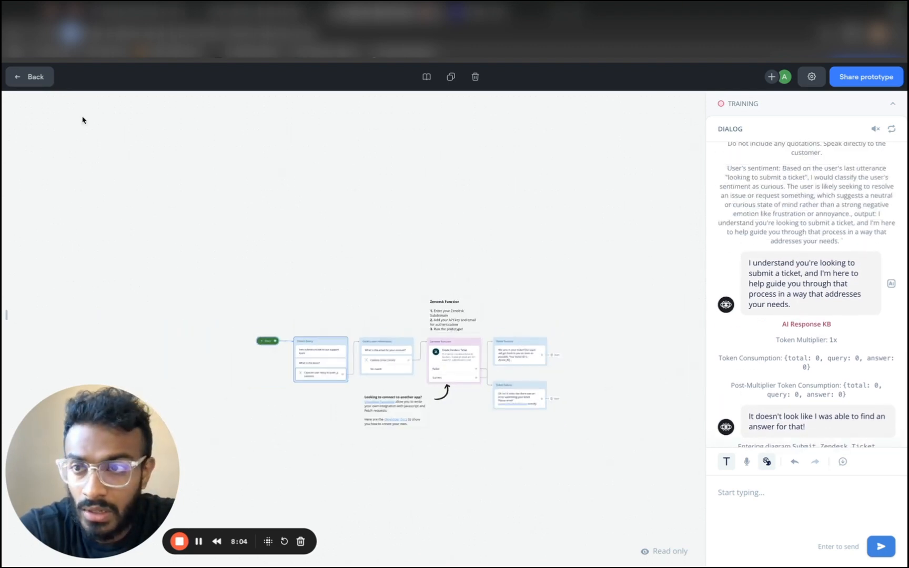
pyautogui.moveTo(9, 76)
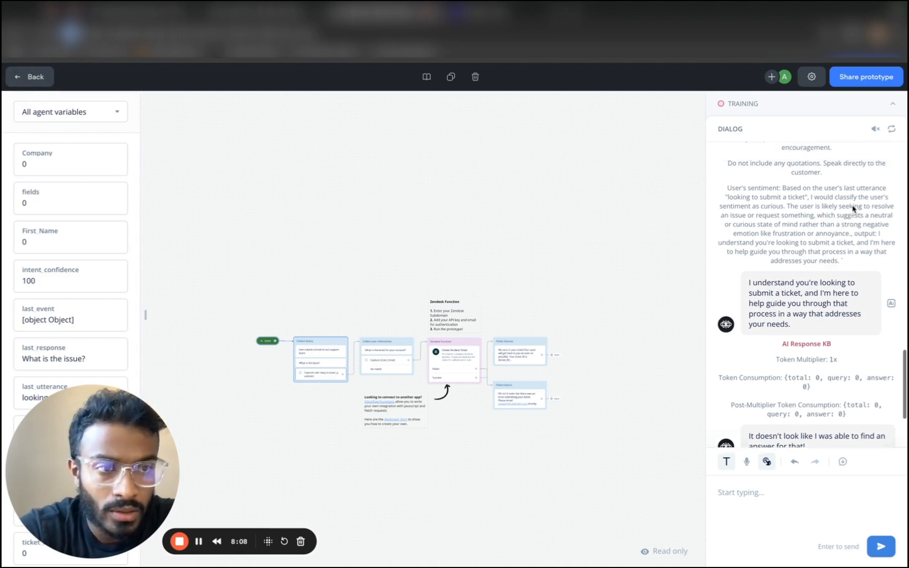
# Reset the test session, return to the editor and start a test run from the Welcome Flow (User Found) block.
pyautogui.scroll(5, 854, 209)
pyautogui.click(891, 129)
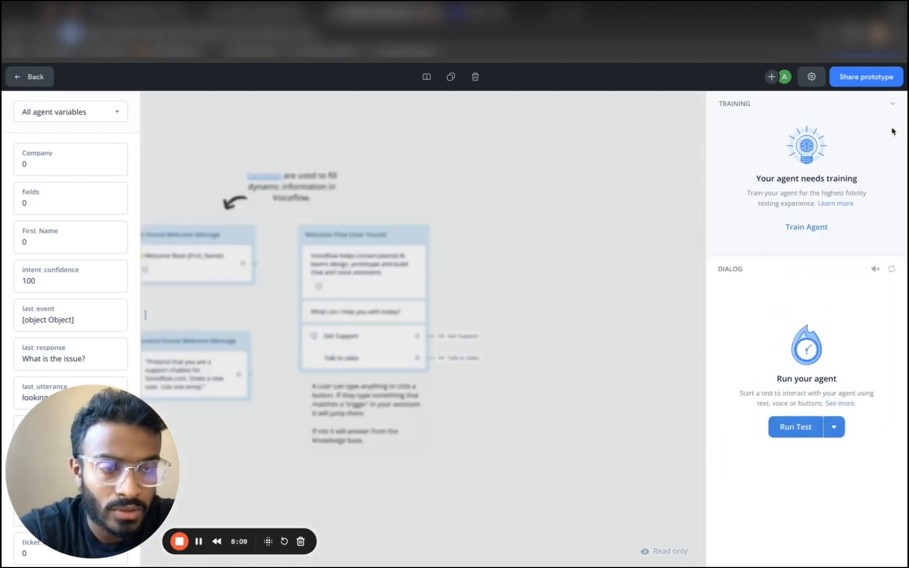
pyautogui.hscroll(10, 578, 428)
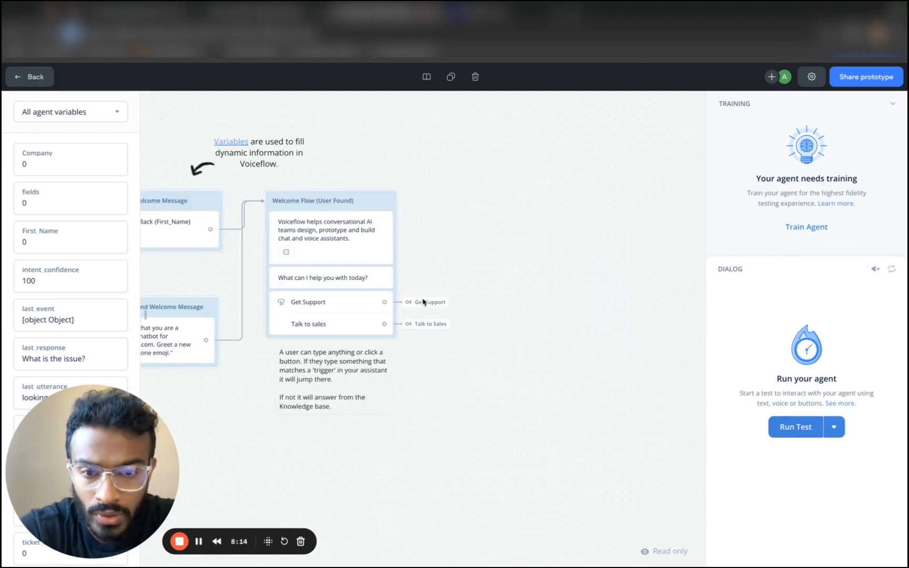
pyautogui.press('Escape')
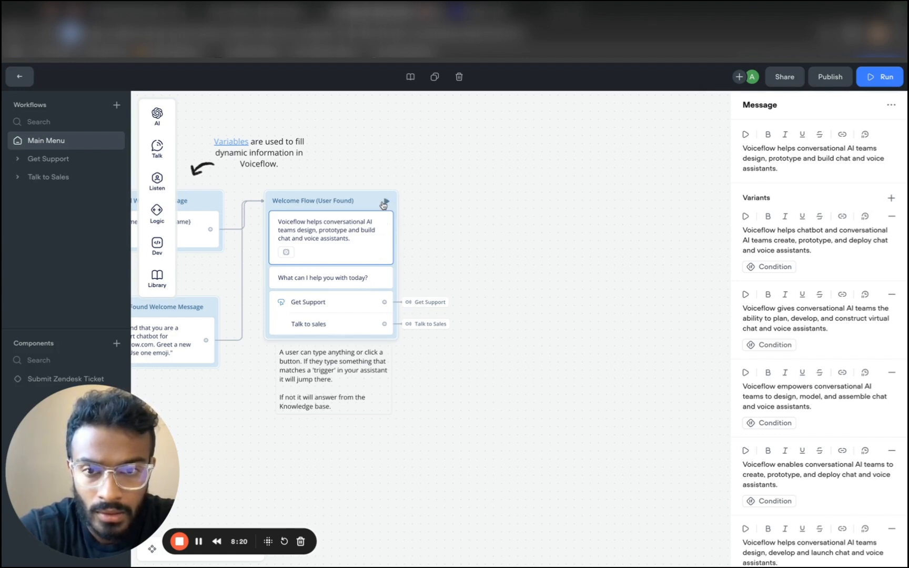
pyautogui.click(384, 203)
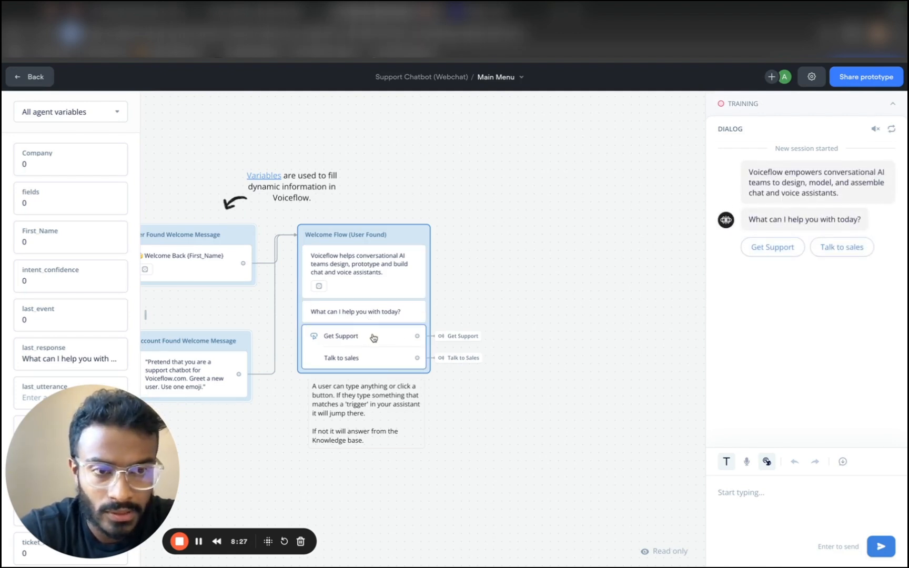
# Inspect the welcome block's Buttons step, run a new test from that block and choose Get Support in the chat.
pyautogui.press('Escape')
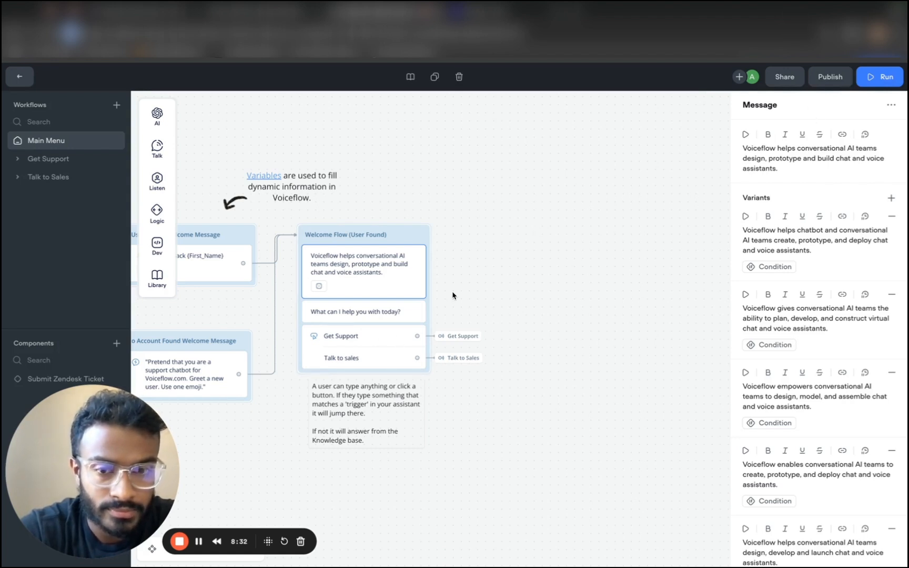
pyautogui.click(389, 342)
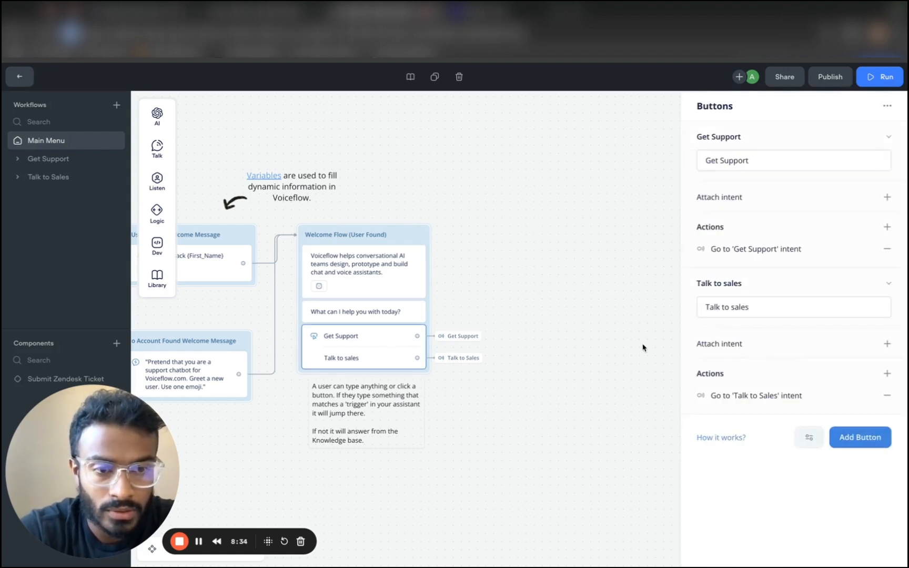
pyautogui.click(418, 239)
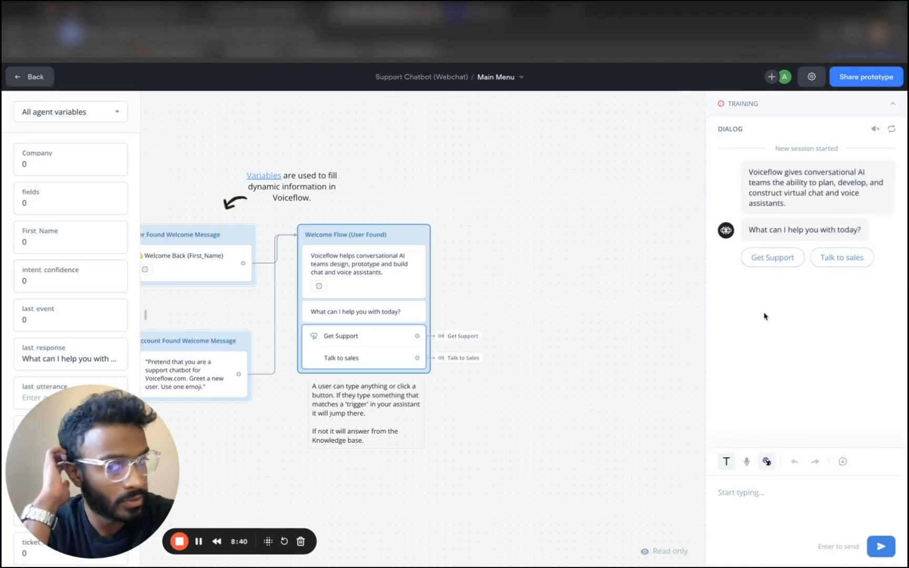
pyautogui.click(772, 257)
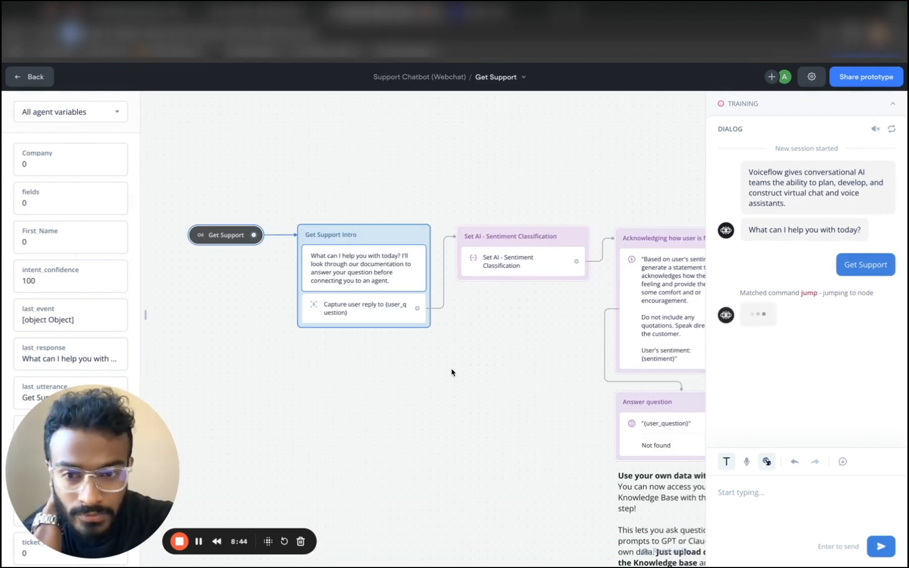
# Return to editing at the {last_event} is TRUE condition in Get Support and start a test run from the Submit Zendesk Ticket block.
pyautogui.scroll(-3, 440, 374)
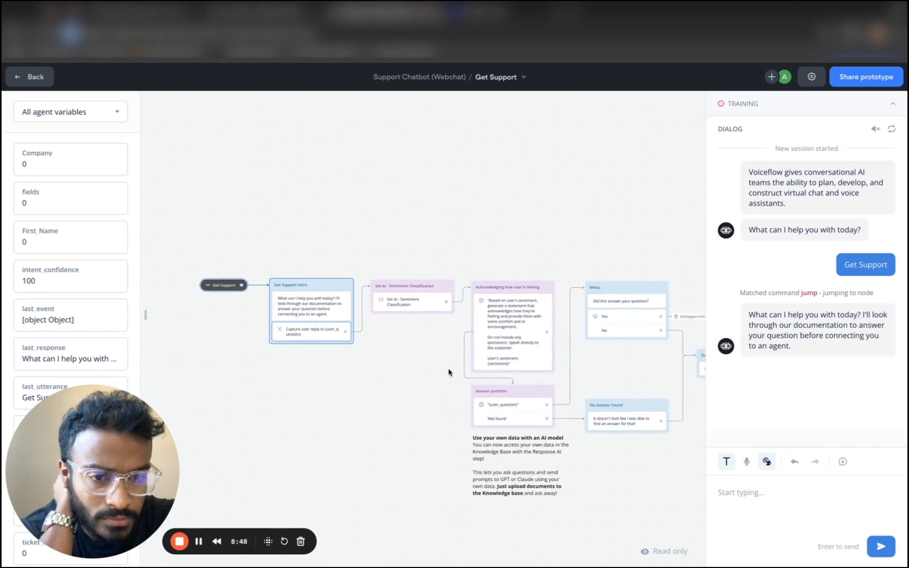
pyautogui.hscroll(5, 448, 372)
pyautogui.hscroll(5, 449, 371)
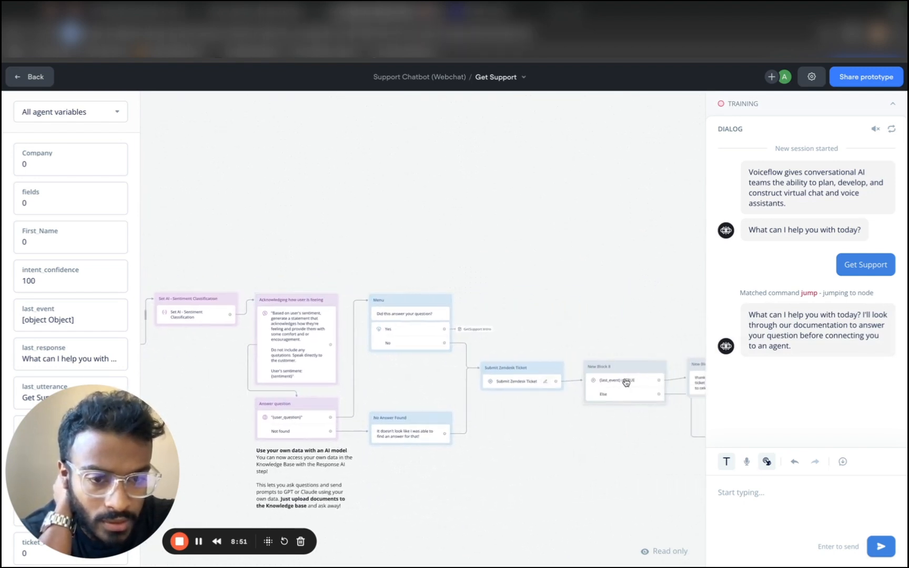
pyautogui.click(625, 383)
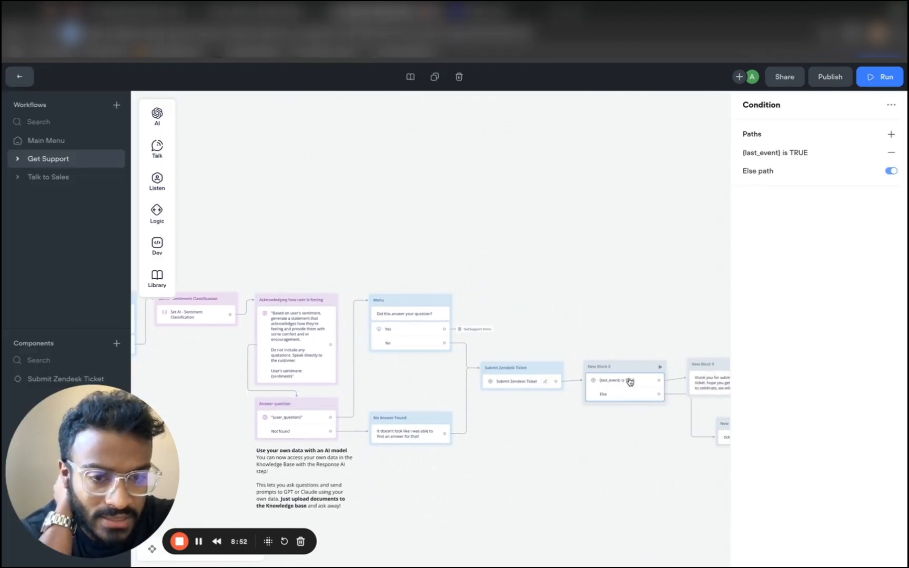
pyautogui.click(551, 370)
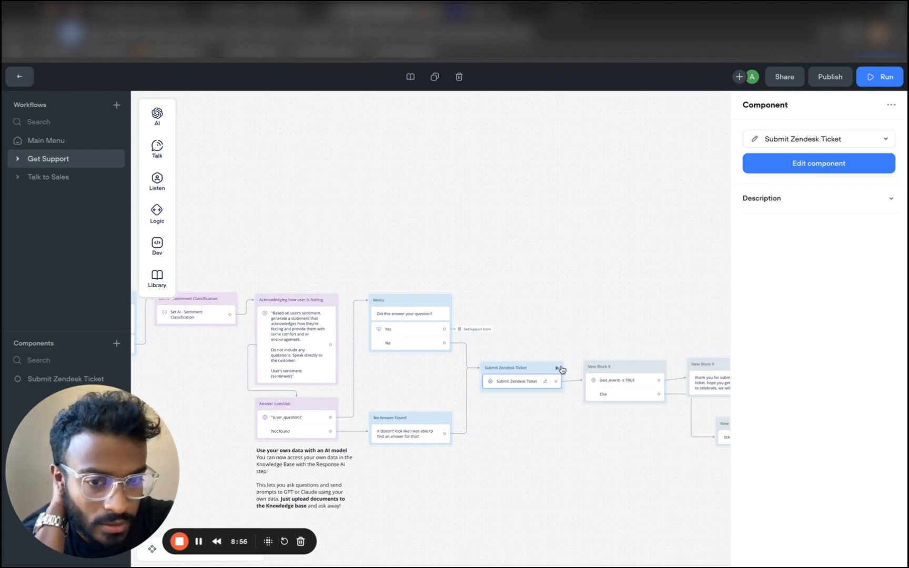
pyautogui.click(559, 369)
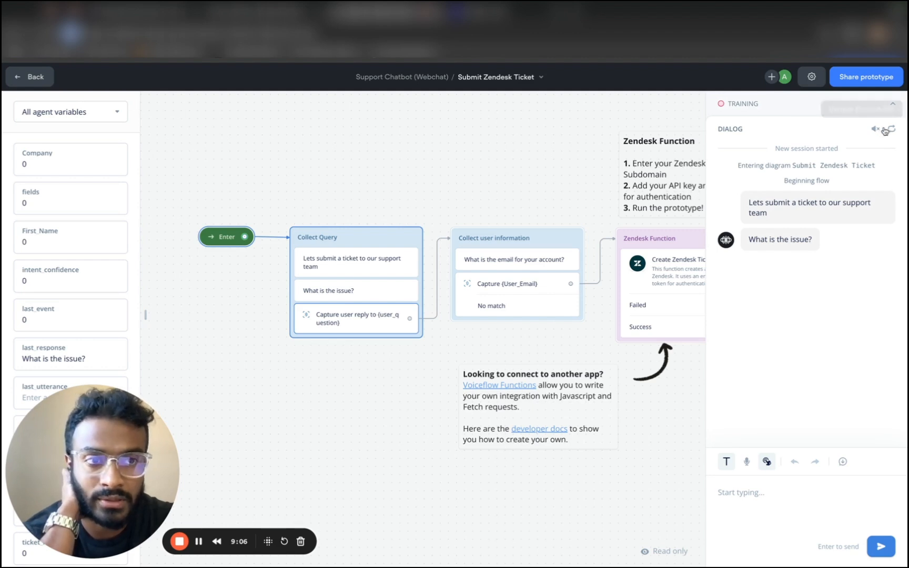
# View the agent's training status, leave the prototype and examine the Submit Zendesk Ticket component's blocks.
pyautogui.click(892, 104)
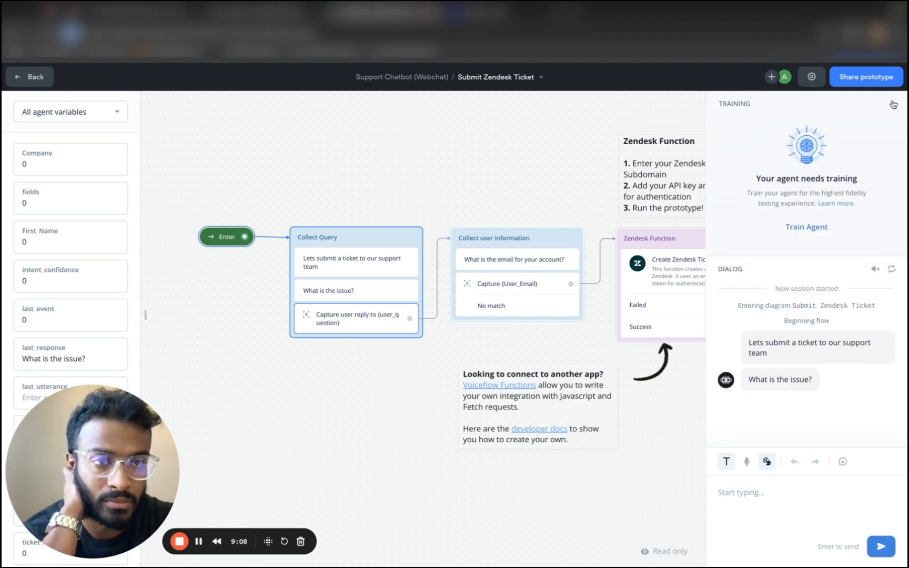
pyautogui.click(891, 106)
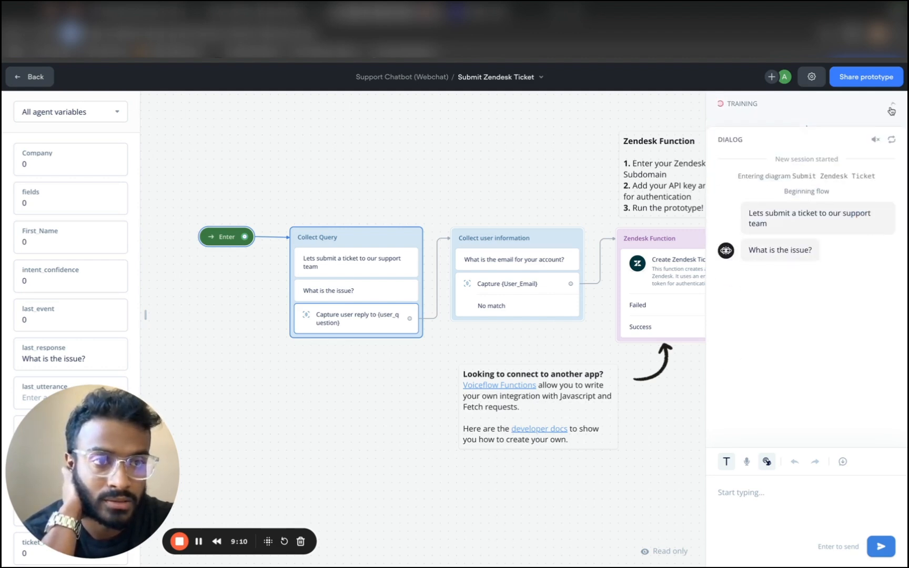
pyautogui.click(21, 84)
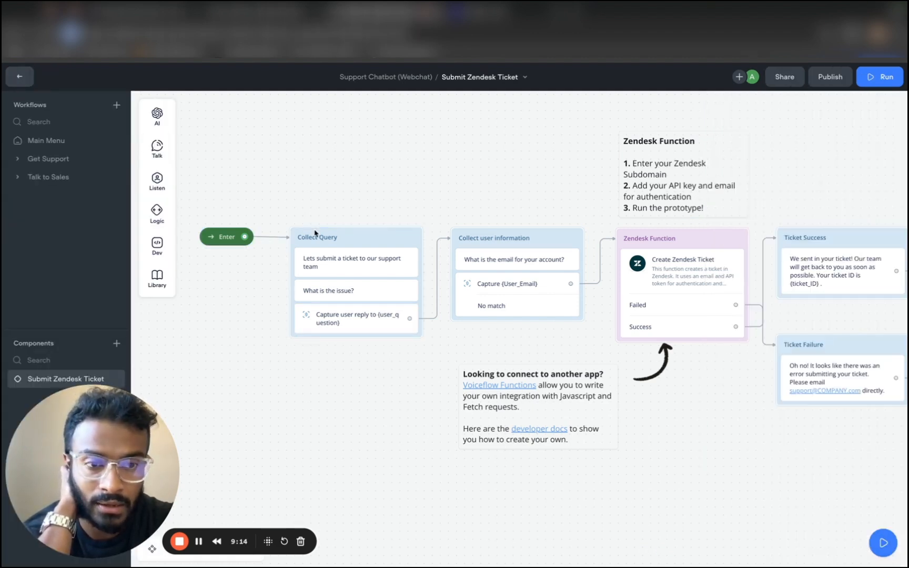
pyautogui.hscroll(5, 294, 266)
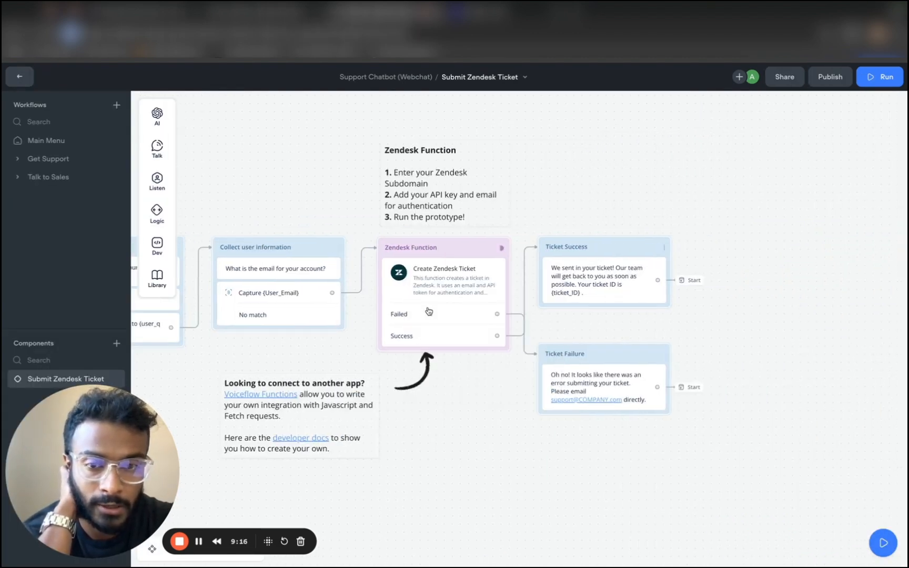
pyautogui.scroll(-5, 409, 352)
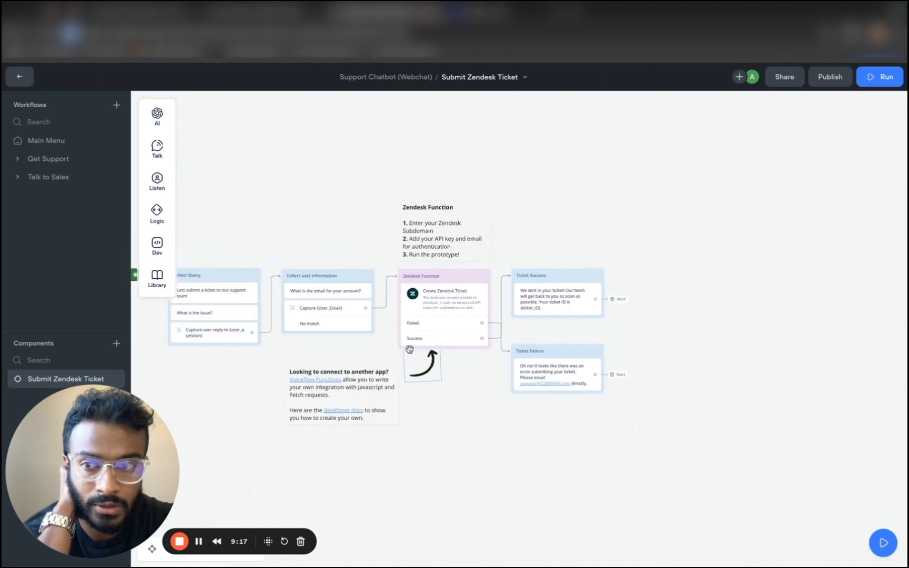
# Go to the Get Support workflow and open the Submit Zendesk Ticket component from its block to view the whole flow.
pyautogui.click(32, 84)
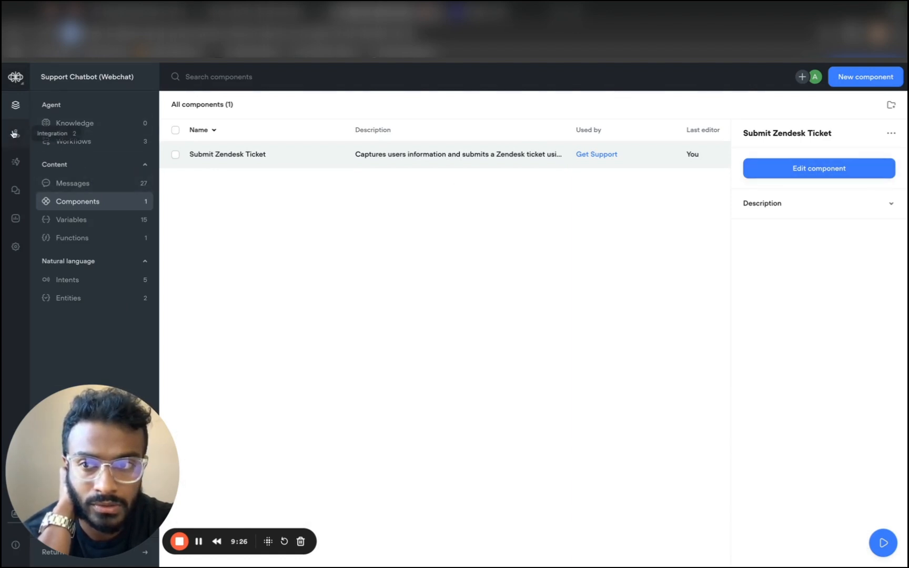
pyautogui.click(815, 167)
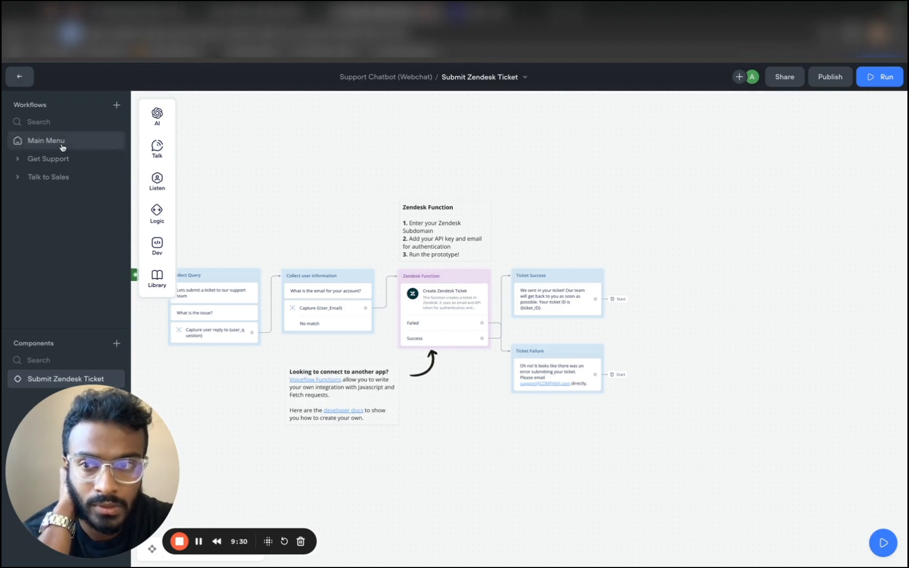
pyautogui.click(25, 163)
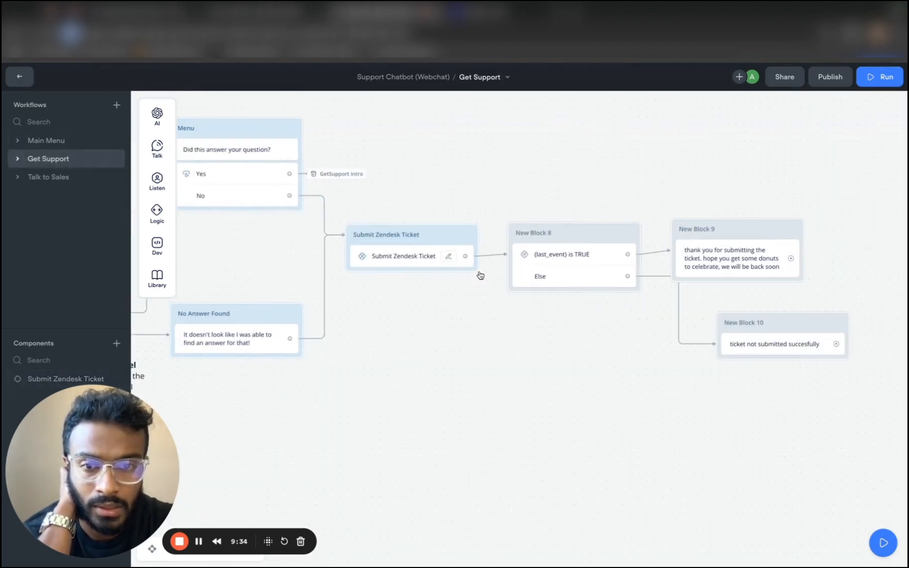
pyautogui.click(465, 258)
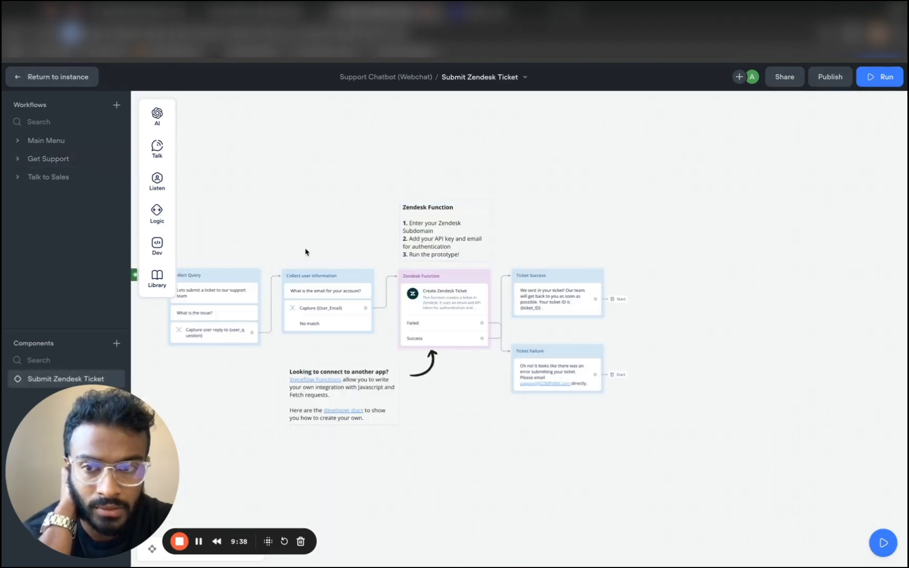
pyautogui.scroll(-3, 298, 338)
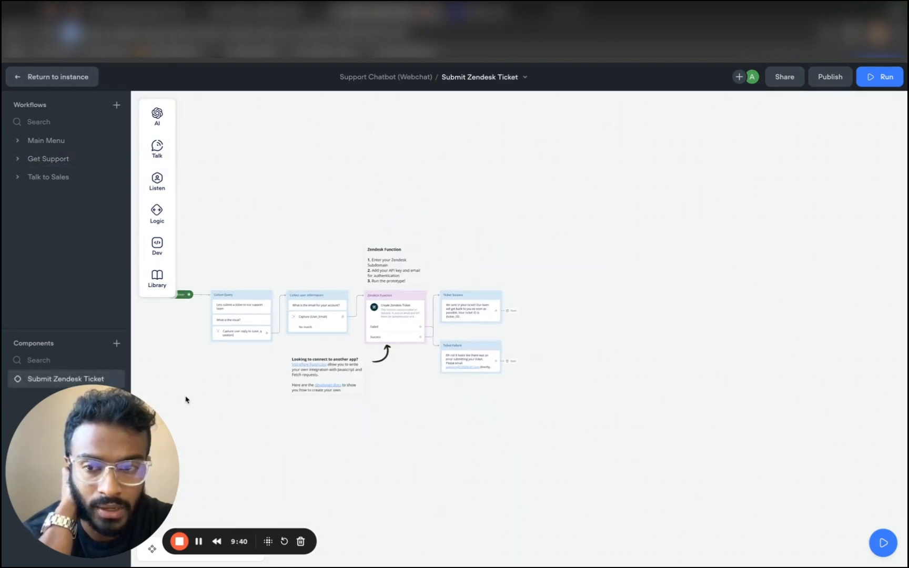
pyautogui.hscroll(-5, 246, 397)
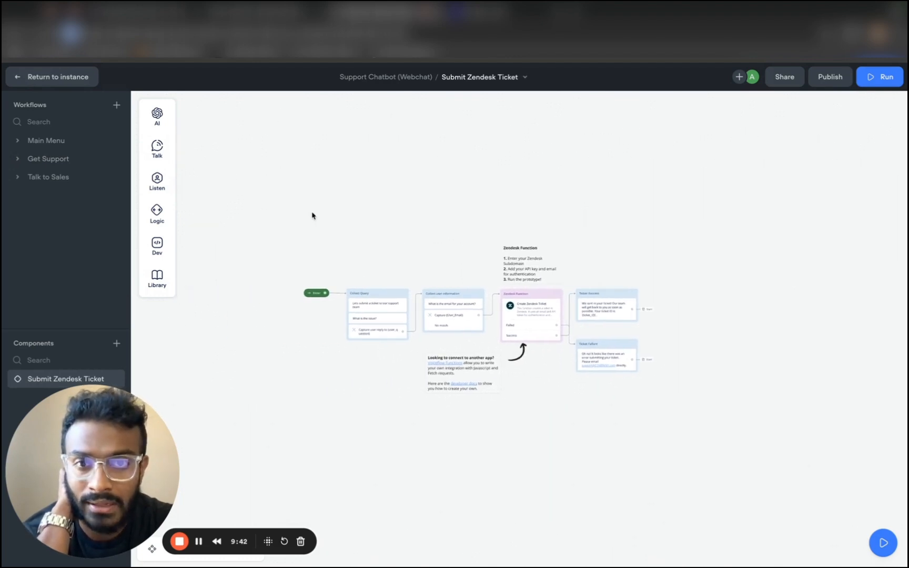
pyautogui.click(398, 77)
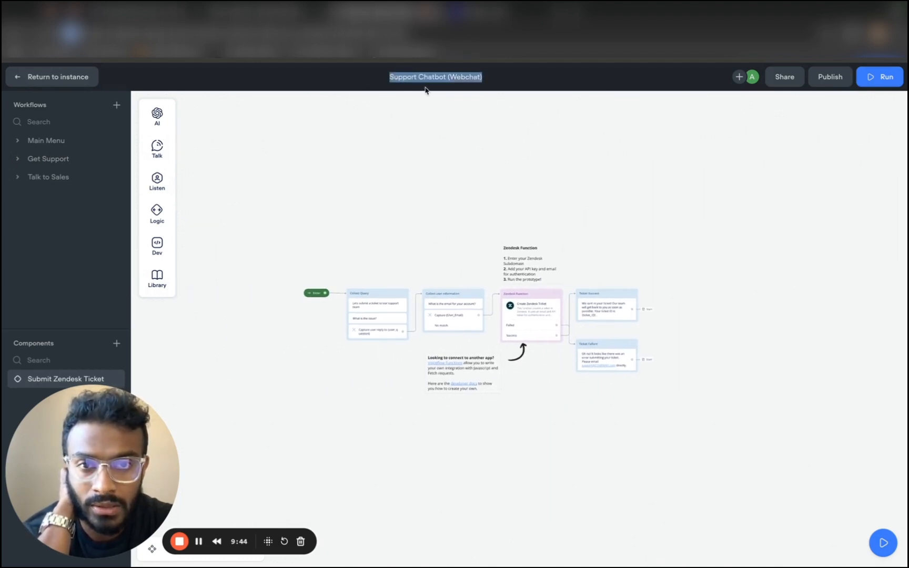
pyautogui.click(392, 150)
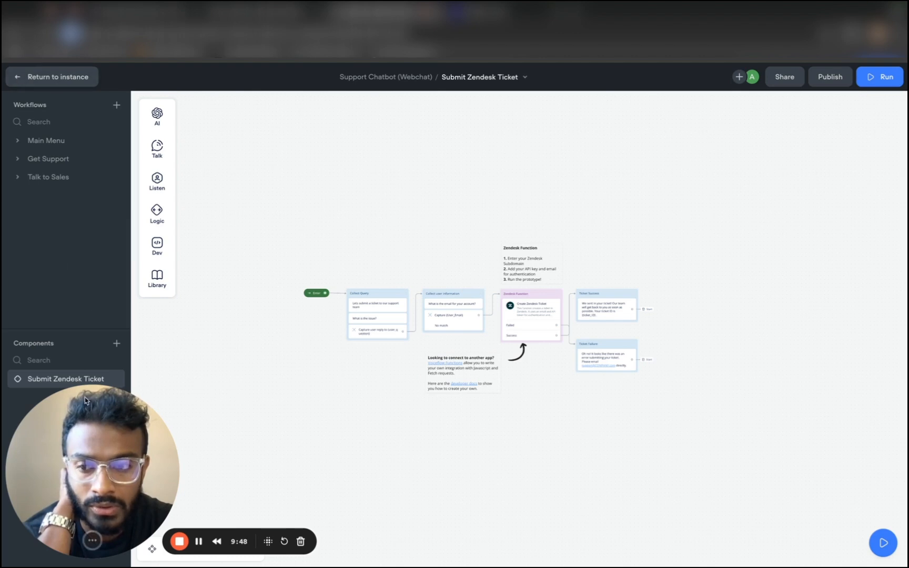
pyautogui.moveTo(101, 420); pyautogui.dragTo(115, 138)
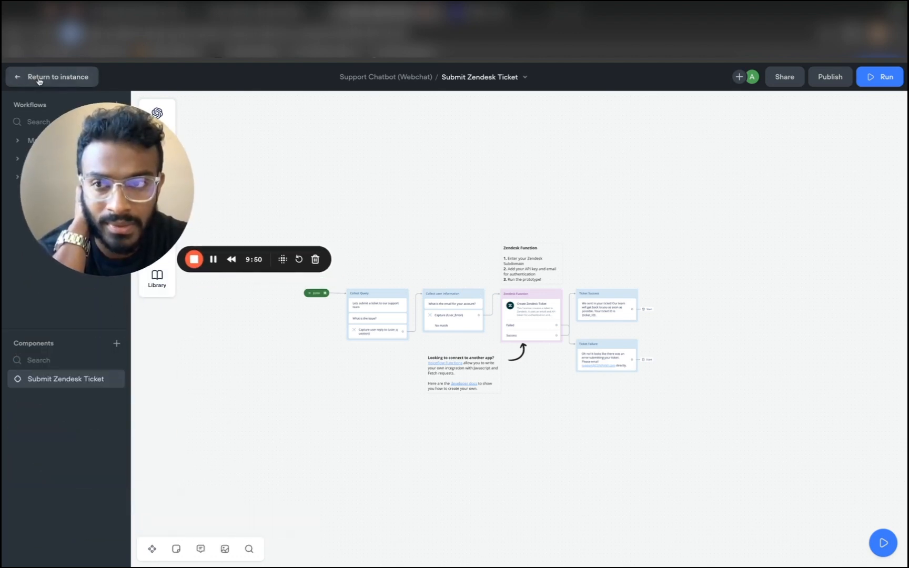
# Return to the Get Support workflow and view the Submit Zendesk Ticket block's component description and the list of selectable components.
pyautogui.click(16, 79)
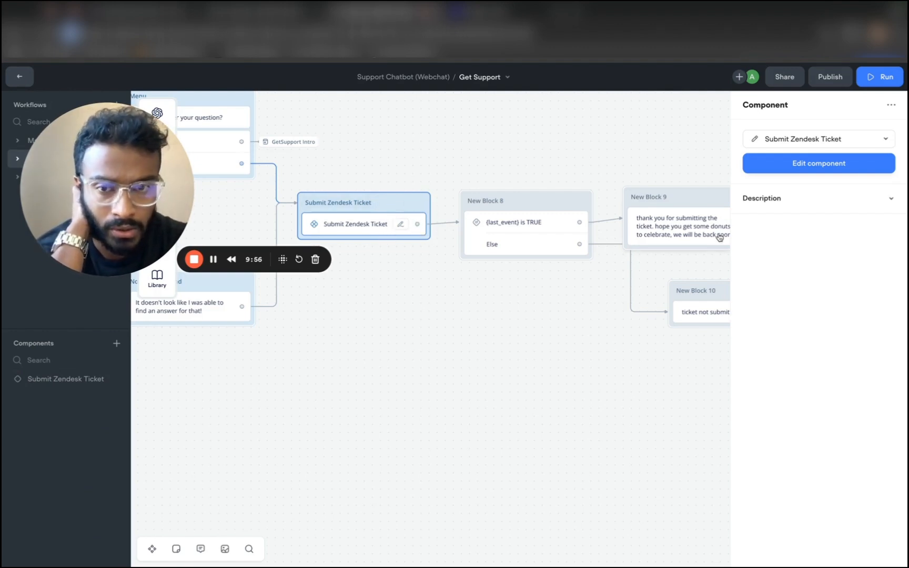
pyautogui.click(817, 200)
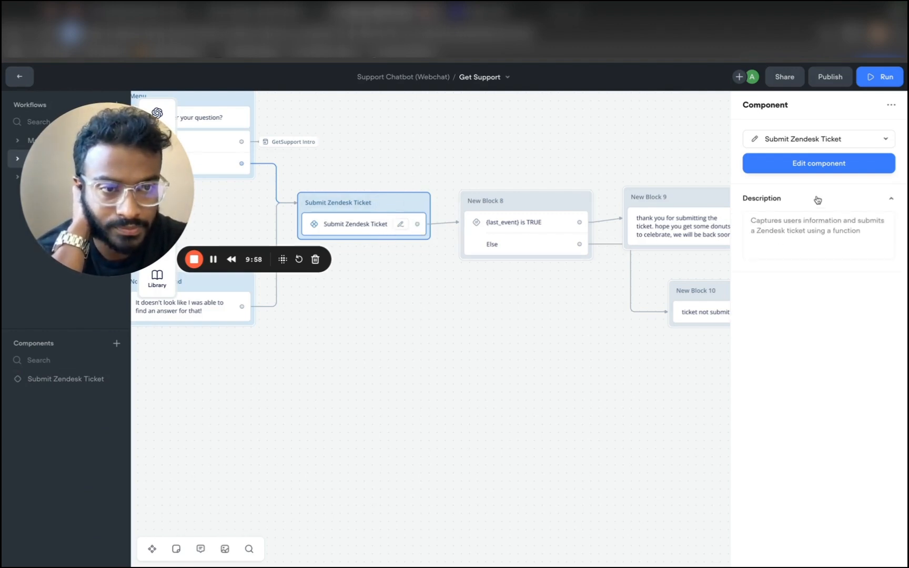
pyautogui.click(875, 136)
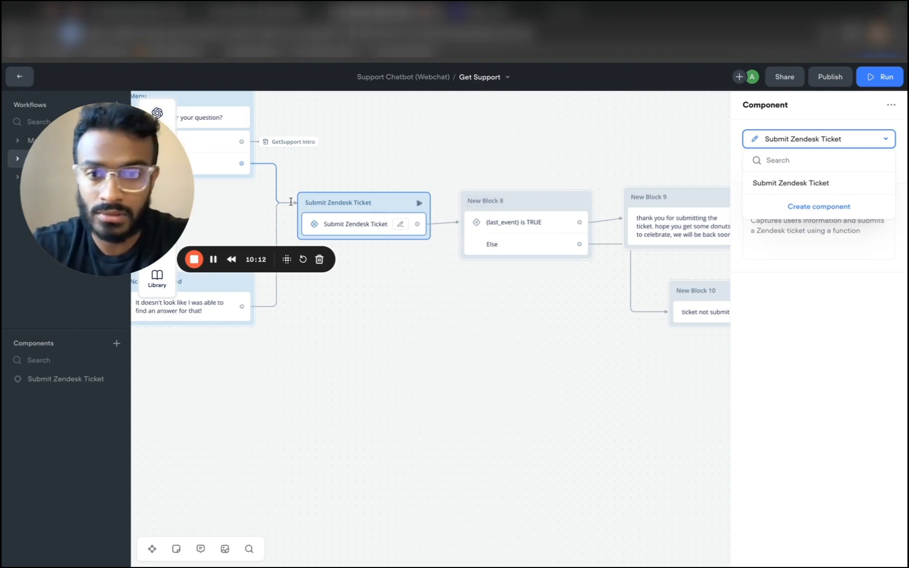
pyautogui.moveTo(142, 161); pyautogui.dragTo(606, 337)
pyautogui.click(220, 361)
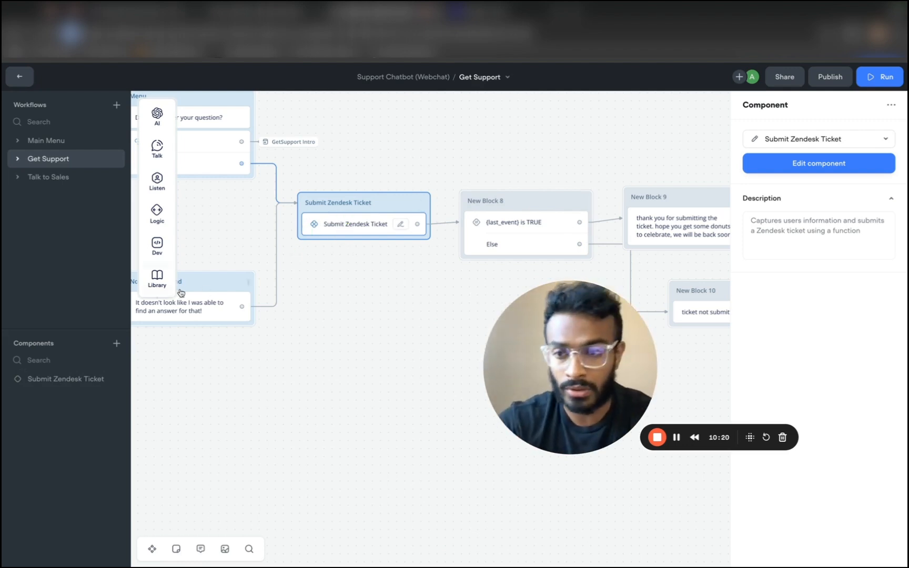
# Start a test run from the Submit Zendesk Ticket block, look over the running flow and go back to editing.
pyautogui.click(420, 203)
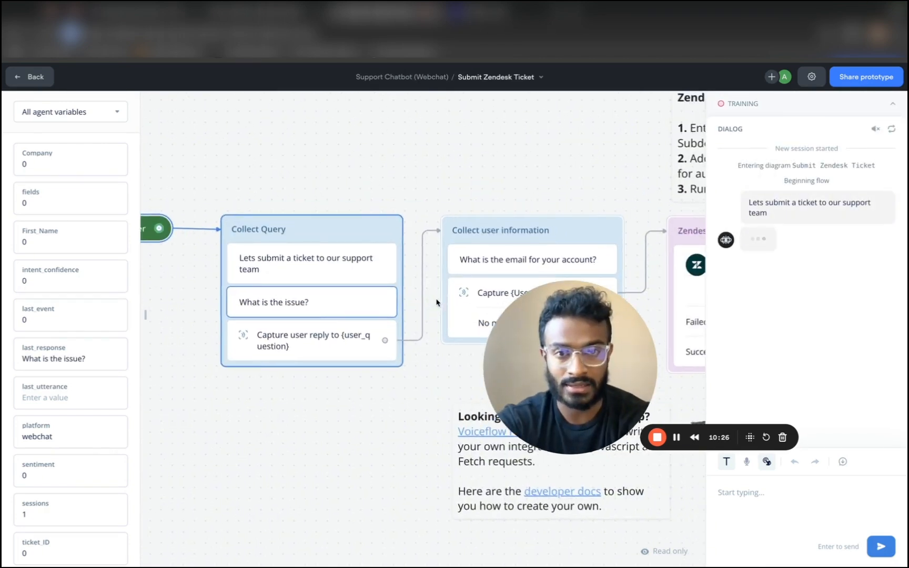
pyautogui.scroll(-5, 436, 304)
pyautogui.scroll(-3, 475, 223)
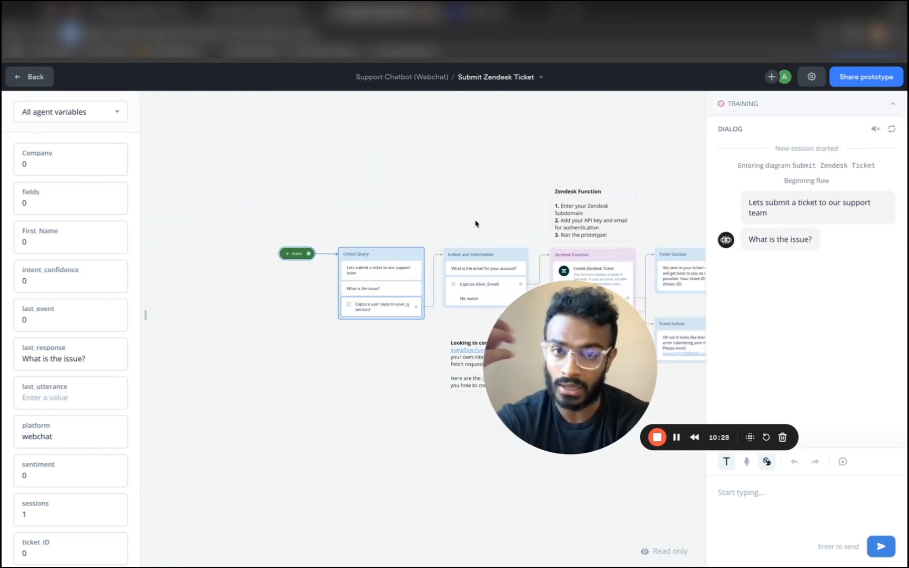
pyautogui.click(396, 77)
pyautogui.click(35, 77)
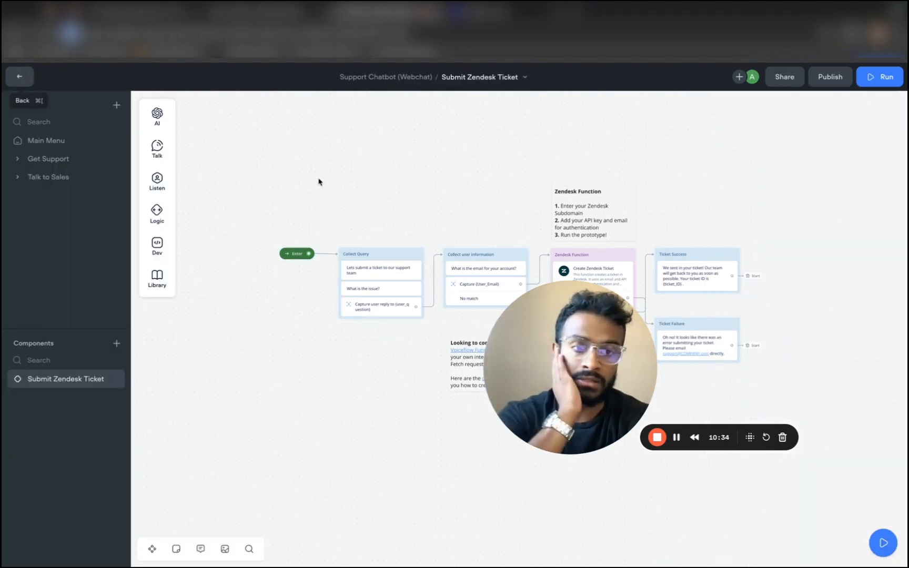
# Create a new component named "test component" without a description.
pyautogui.click(69, 384)
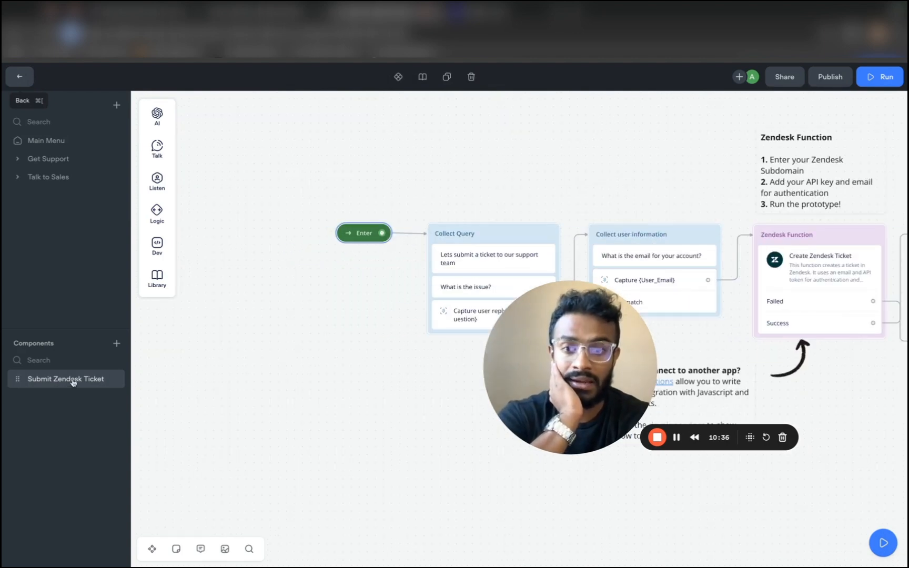
pyautogui.click(116, 345)
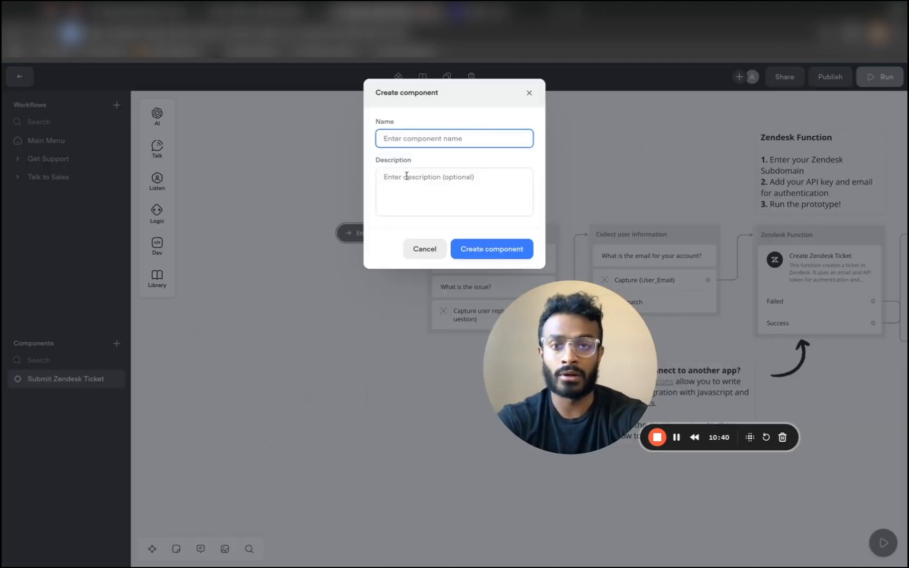
pyautogui.write('test component')
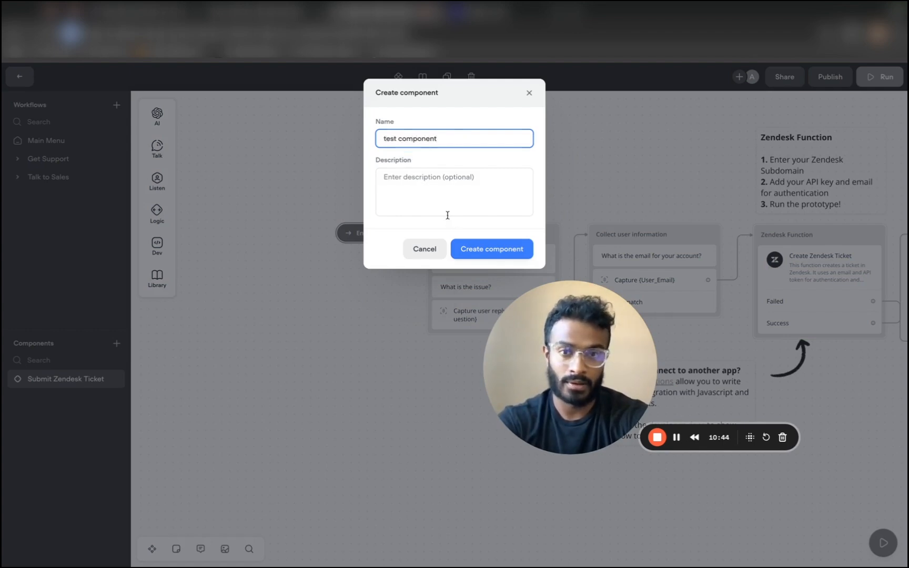
pyautogui.click(487, 245)
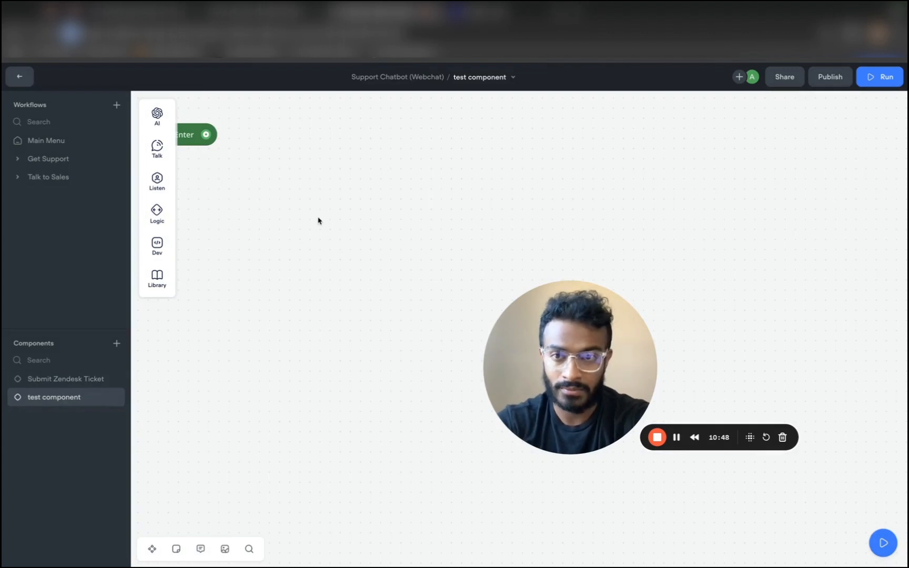
# Place a Condition logic step in a new block next to the Enter node of test component.
pyautogui.scroll(-3, 318, 221)
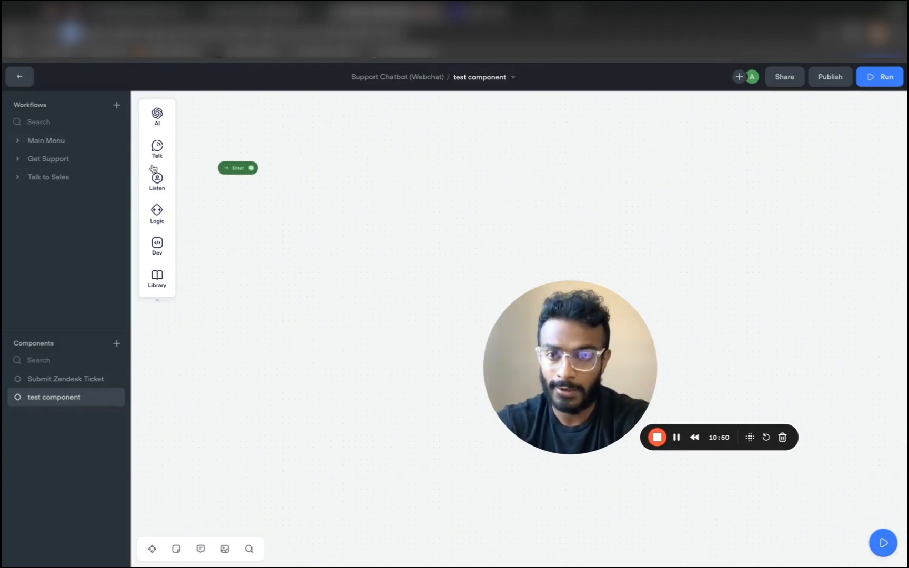
pyautogui.moveTo(156, 148)
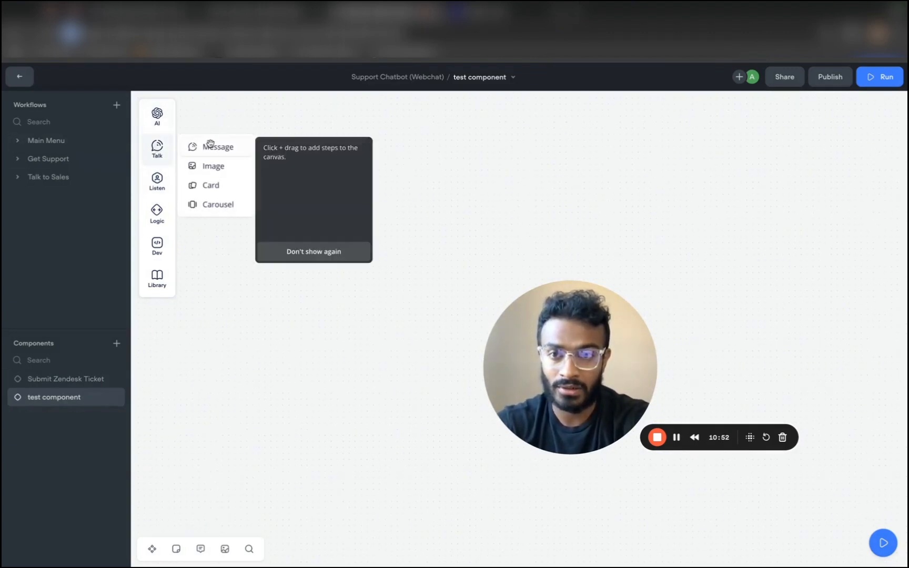
pyautogui.moveTo(152, 188)
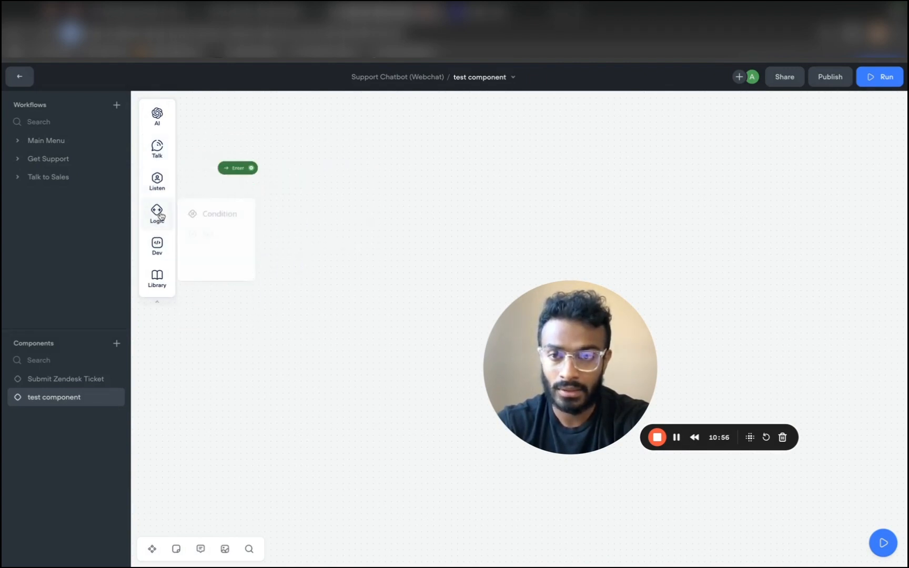
pyautogui.moveTo(161, 214); pyautogui.dragTo(288, 181)
pyautogui.click(157, 213)
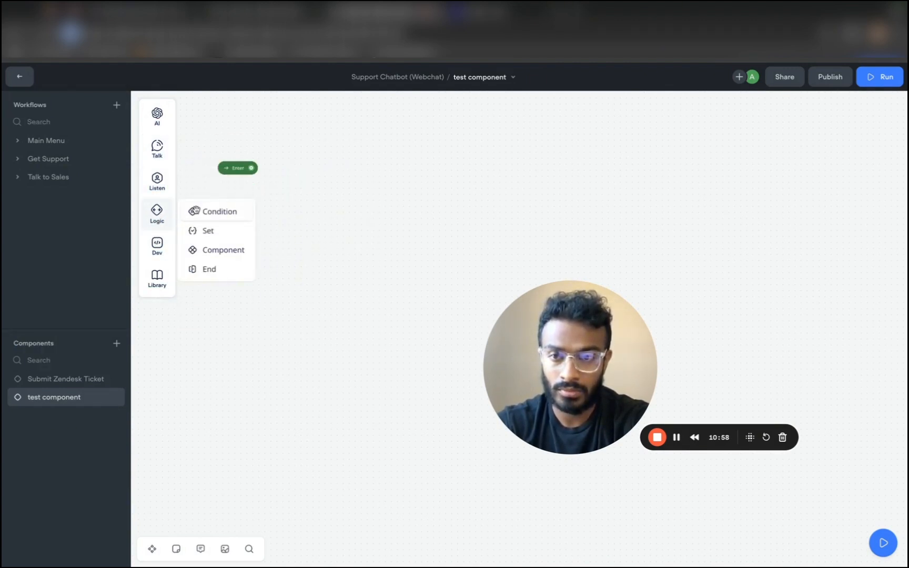
pyautogui.moveTo(158, 213)
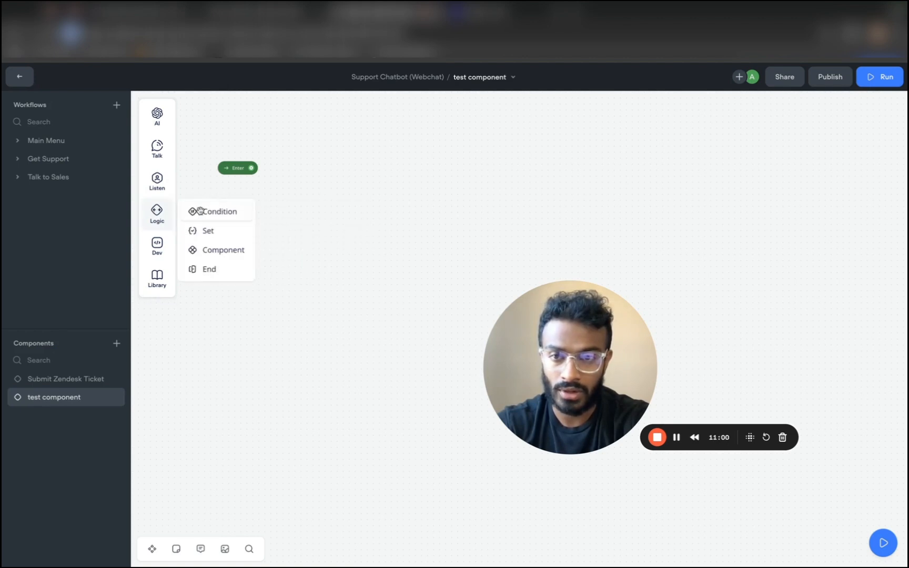
pyautogui.moveTo(198, 212); pyautogui.dragTo(318, 171)
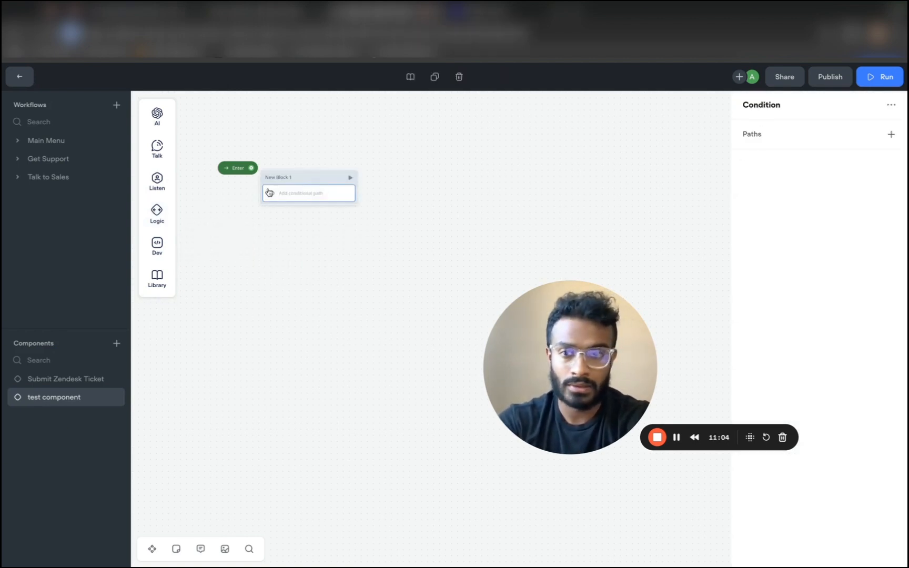
# Add a path to the Condition step with the condition builder, set to match when {last_event} is TRUE.
pyautogui.click(891, 135)
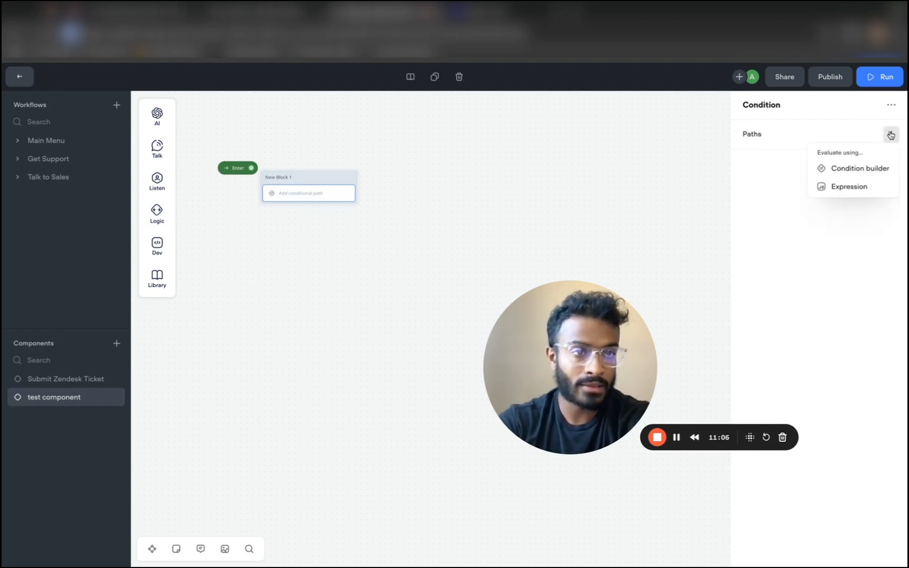
pyautogui.click(846, 168)
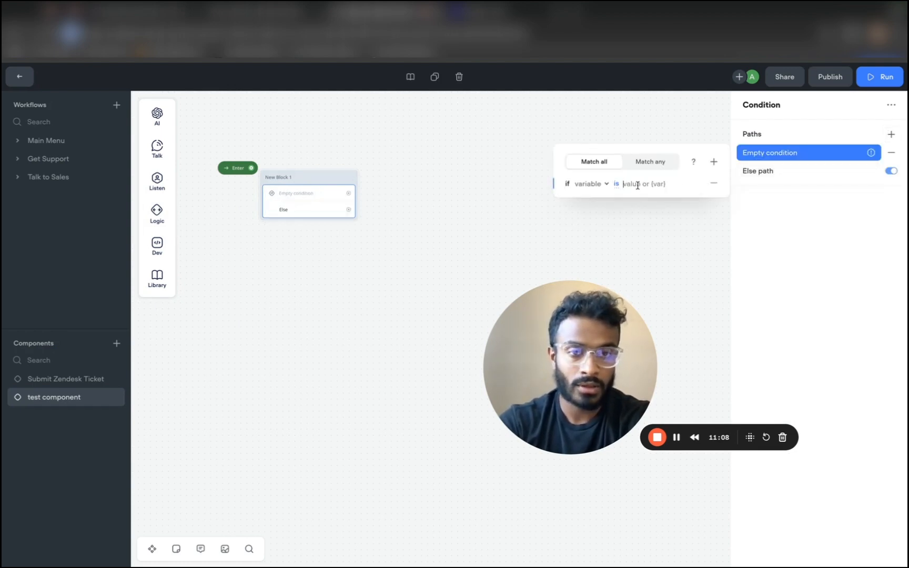
pyautogui.click(597, 188)
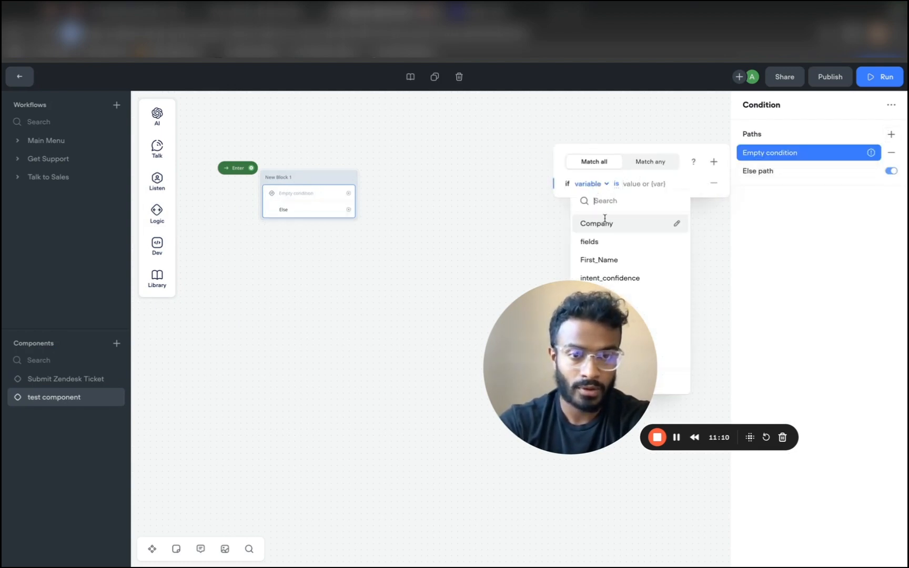
pyautogui.moveTo(589, 324); pyautogui.dragTo(308, 330)
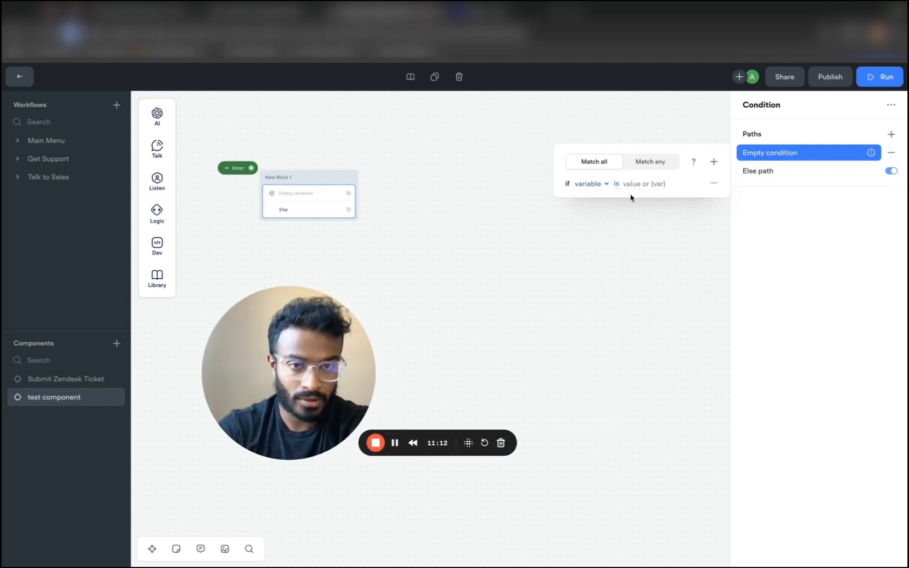
pyautogui.click(598, 184)
pyautogui.scroll(-1, 632, 297)
pyautogui.scroll(-5, 633, 299)
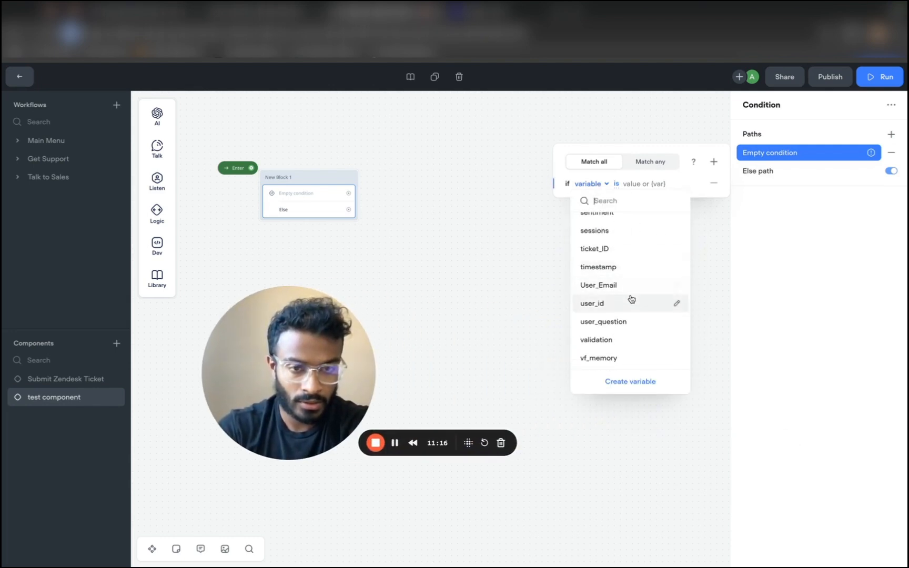
pyautogui.scroll(3, 632, 292)
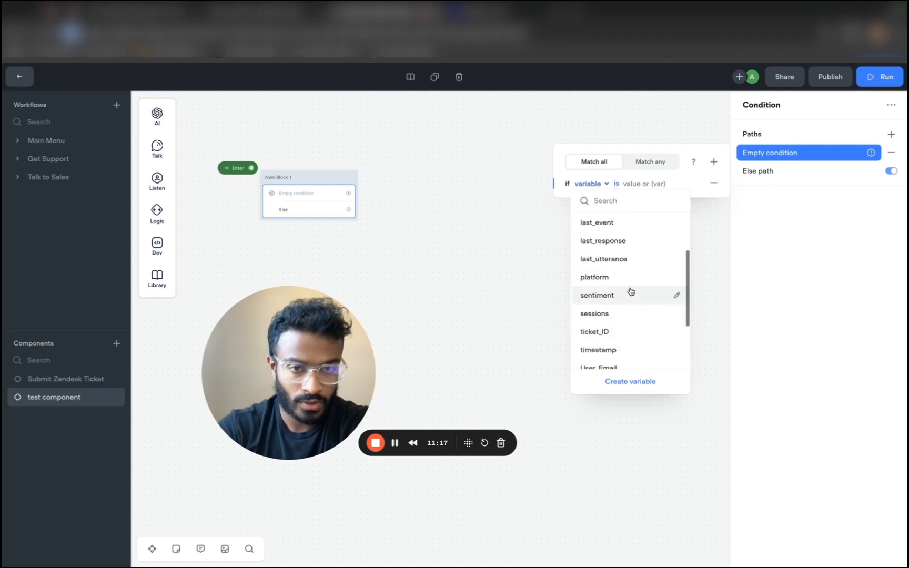
pyautogui.scroll(1, 626, 241)
pyautogui.click(620, 241)
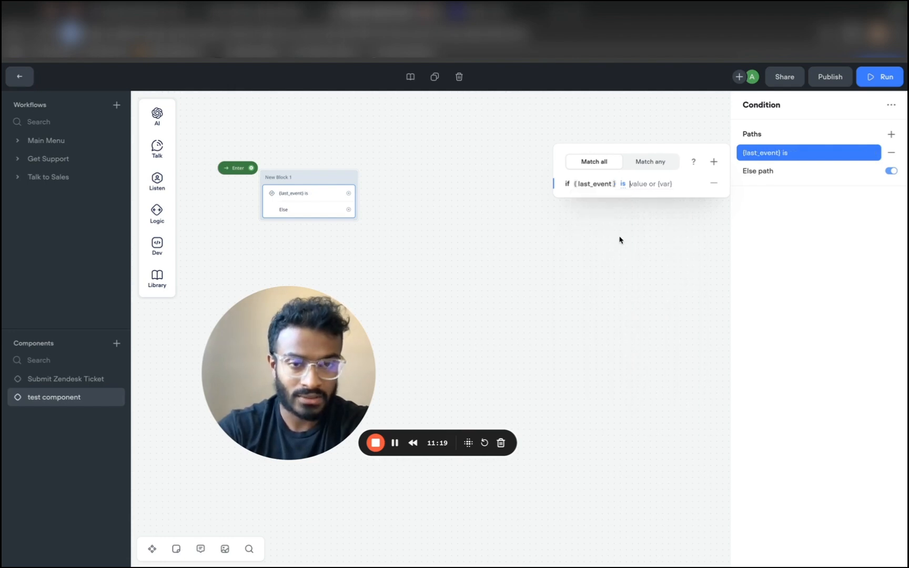
pyautogui.click(639, 184)
pyautogui.write('TRUE')
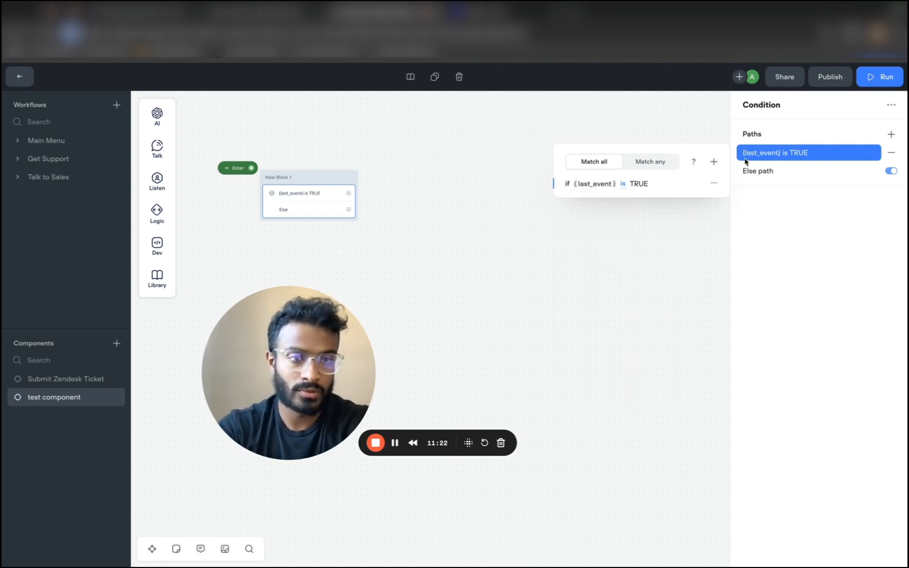
# View the label settings of the condition's Else path.
pyautogui.click(794, 174)
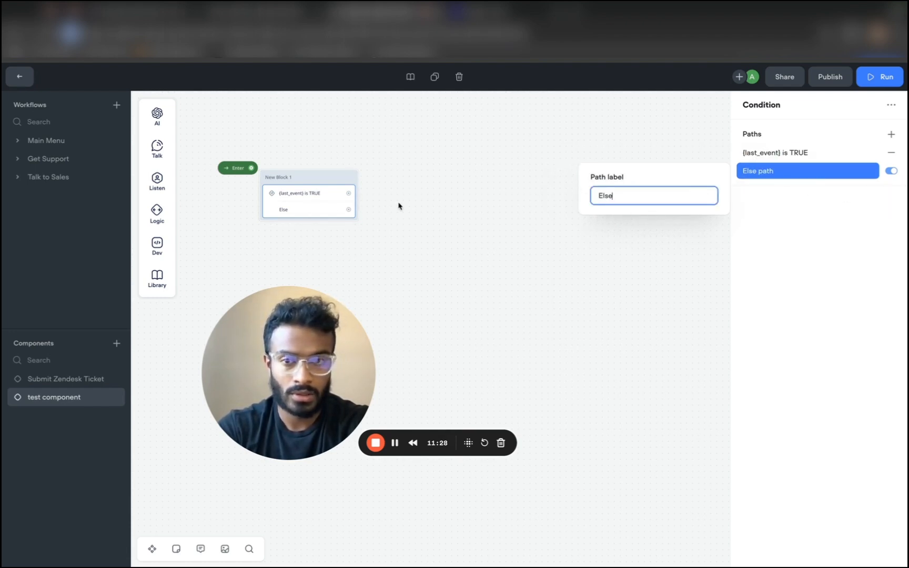
pyautogui.click(839, 177)
pyautogui.click(839, 177)
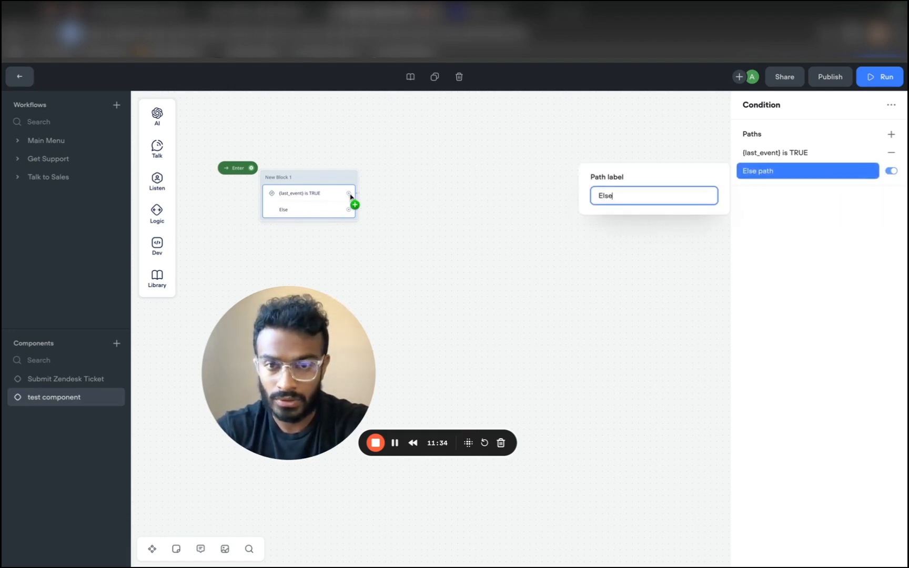
# Connect the {last_event} is TRUE path to a new Message step and enter "test complete" as its agent message.
pyautogui.moveTo(350, 197); pyautogui.dragTo(405, 192)
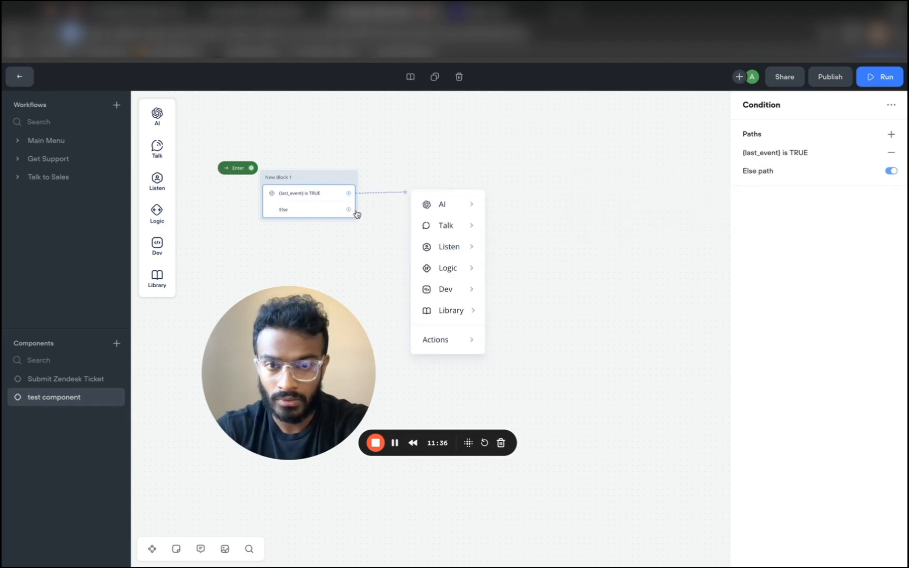
pyautogui.moveTo(428, 225)
pyautogui.click(516, 232)
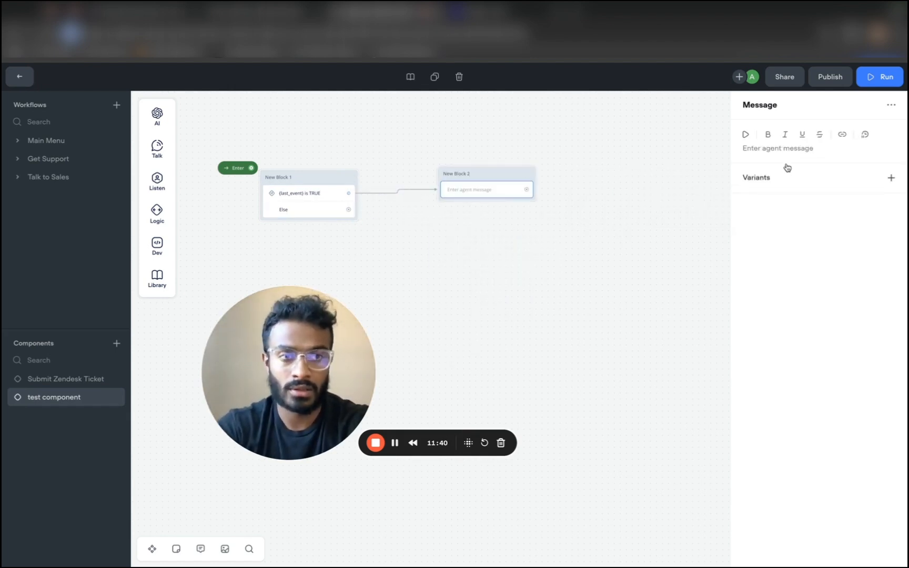
pyautogui.click(764, 147)
pyautogui.write('zendesk ticket submi')
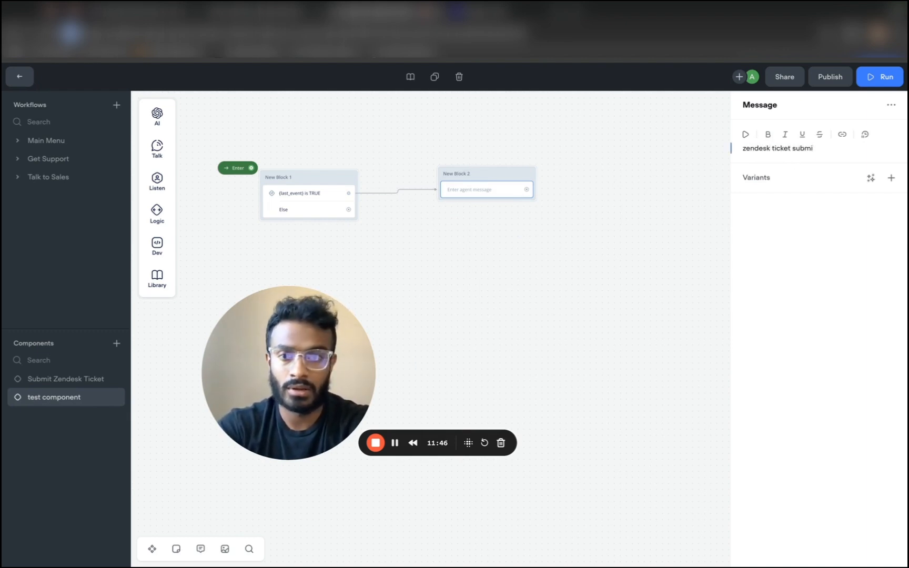
pyautogui.hotkey('ctrl', 'a')
pyautogui.press('BackSpace')
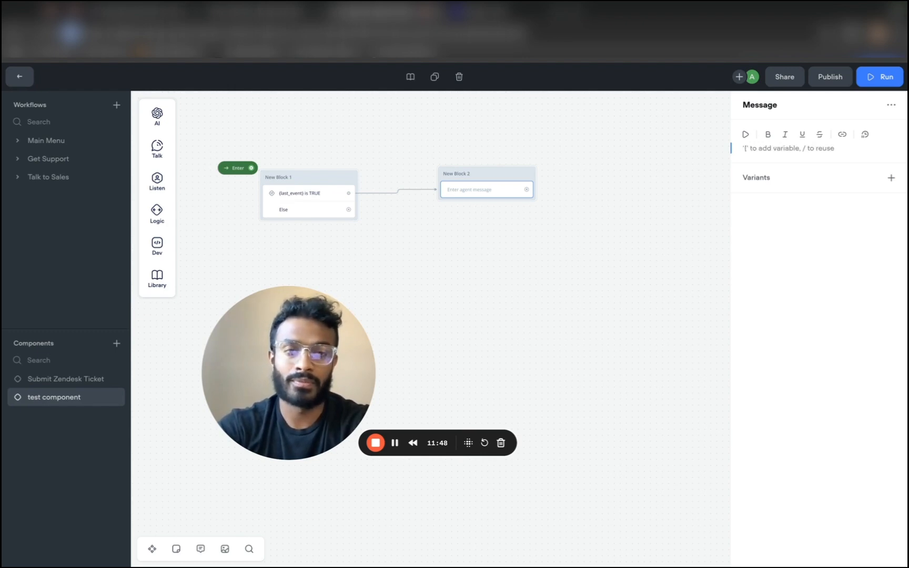
pyautogui.write('test complete')
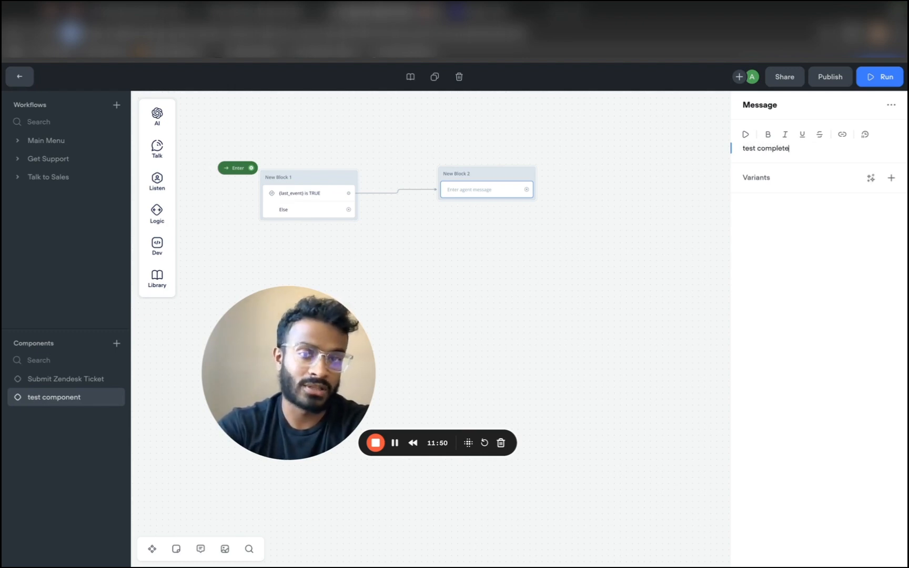
# Connect the condition's Else path to a new Message step and enter "test not complete" as its agent message.
pyautogui.click(523, 221)
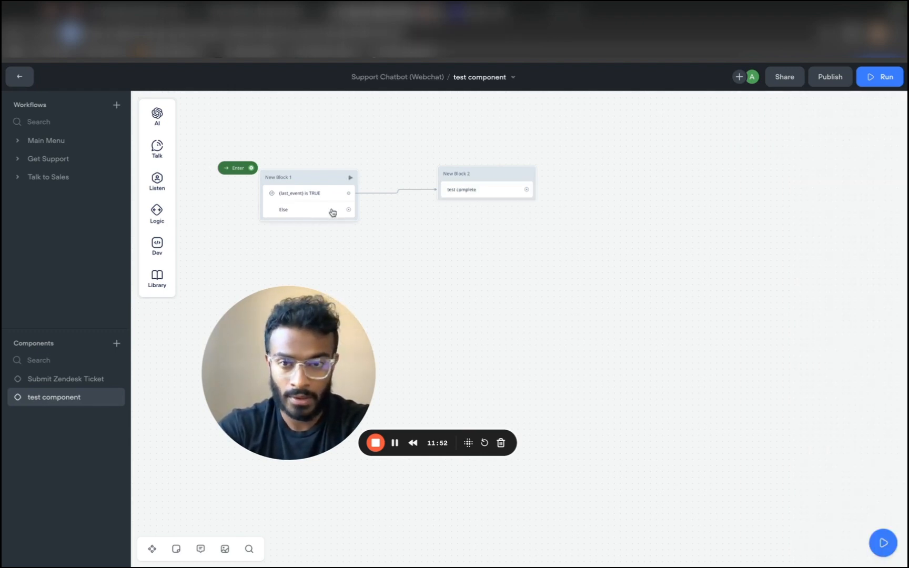
pyautogui.moveTo(350, 212); pyautogui.dragTo(448, 217)
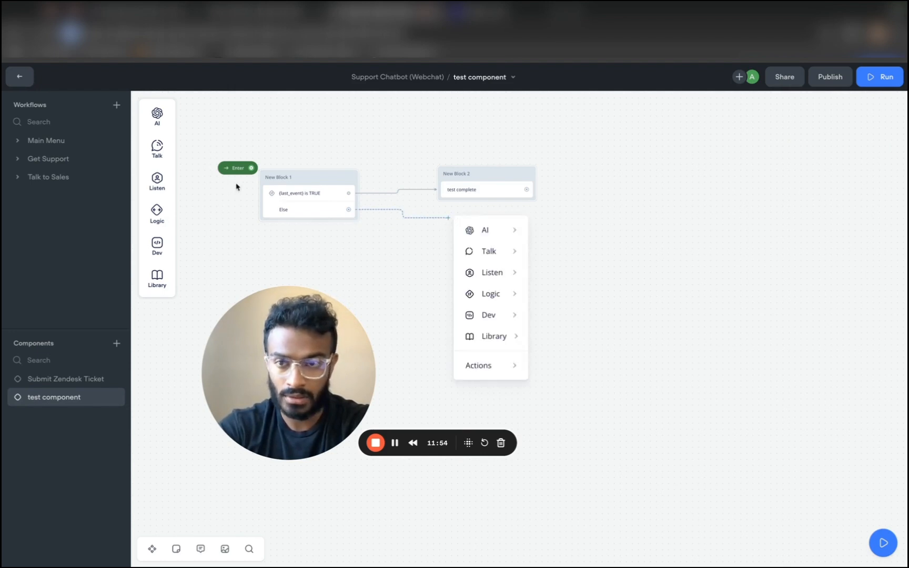
pyautogui.moveTo(505, 256)
pyautogui.click(547, 257)
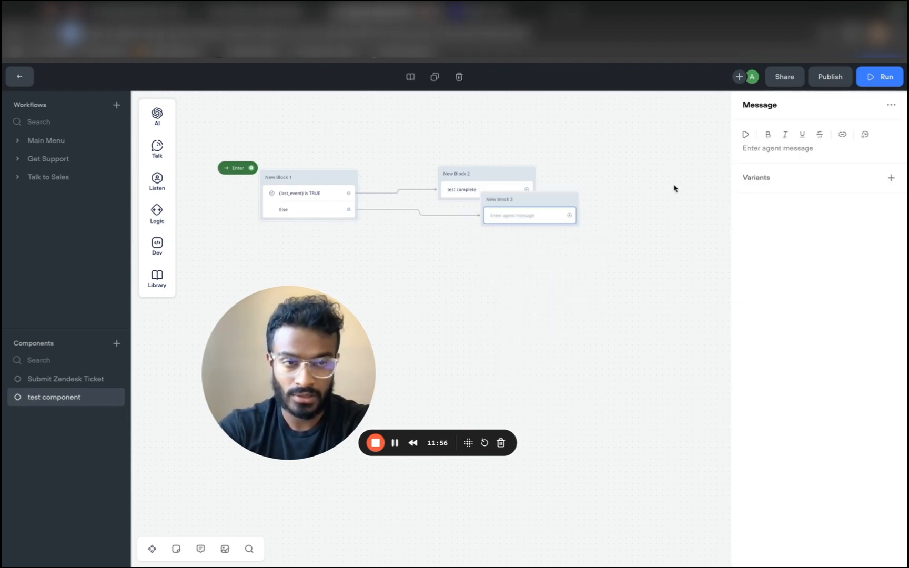
pyautogui.click(770, 150)
pyautogui.write('test not complete')
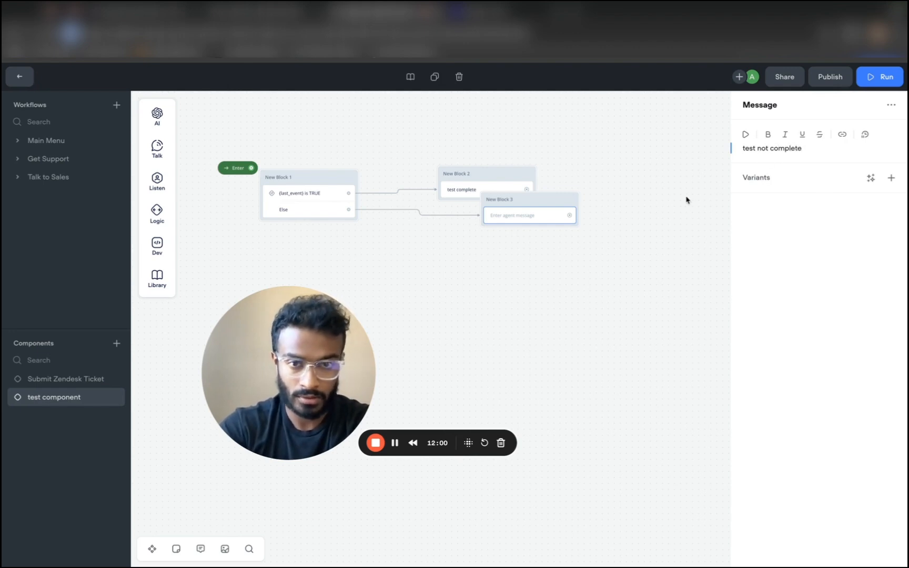
pyautogui.click(669, 200)
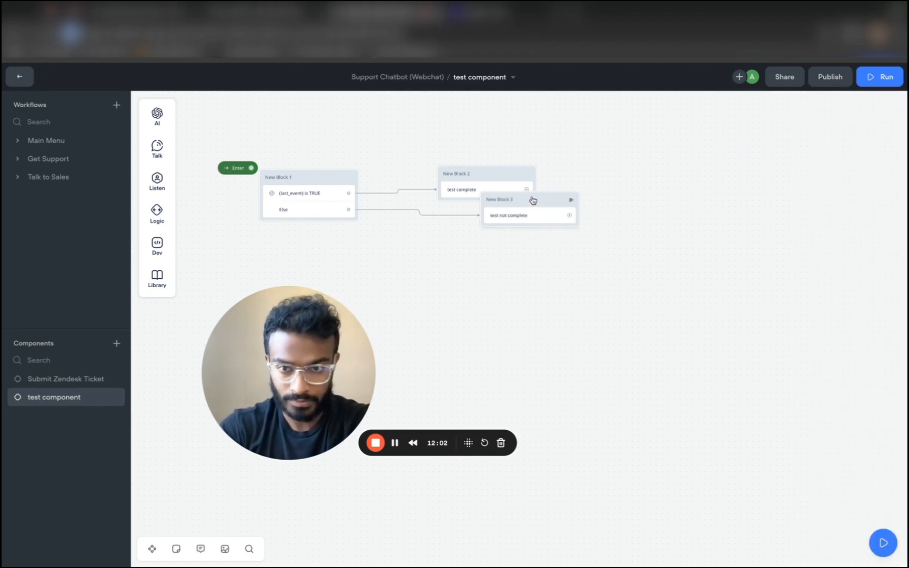
# Spread the condition and message blocks of test component apart and connect the Enter node to the condition block.
pyautogui.moveTo(531, 201); pyautogui.dragTo(522, 231)
pyautogui.moveTo(318, 181); pyautogui.dragTo(346, 157)
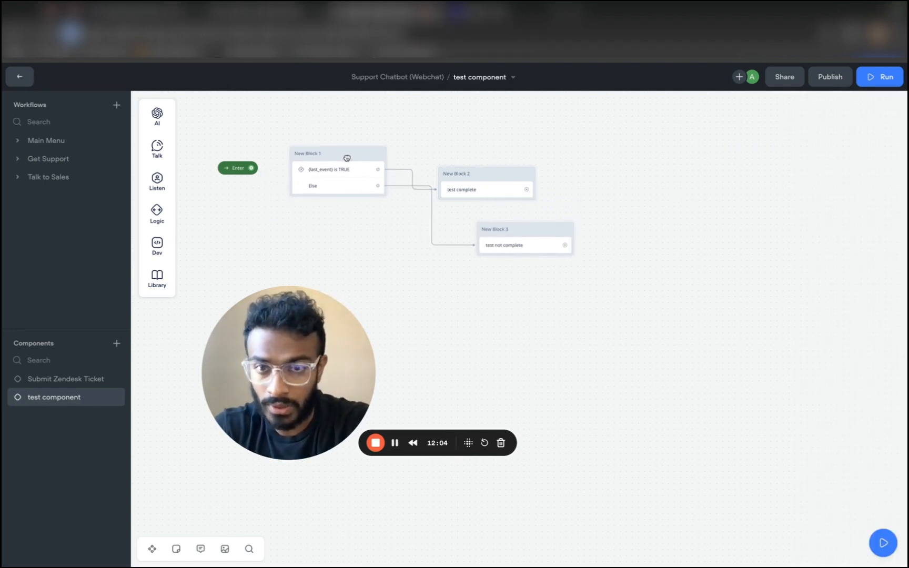
pyautogui.click(80, 379)
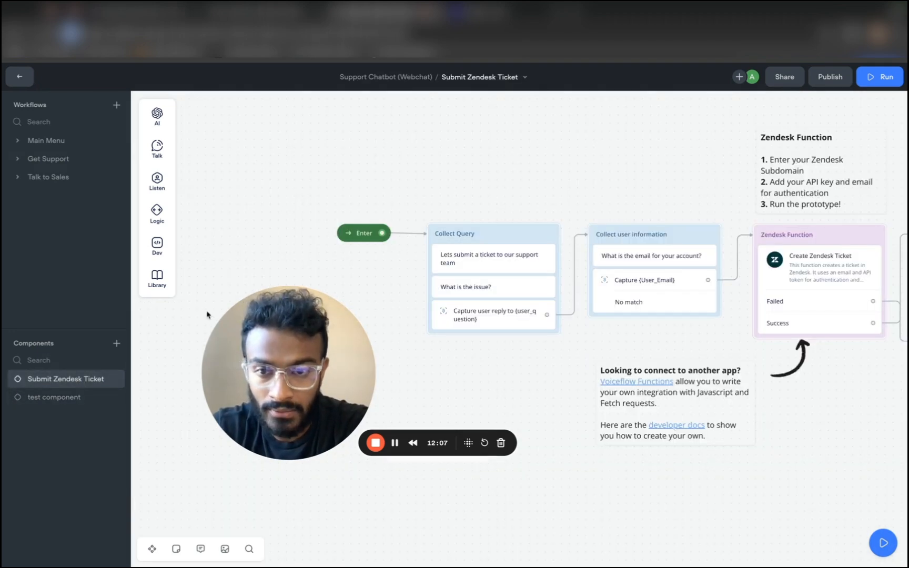
pyautogui.click(63, 398)
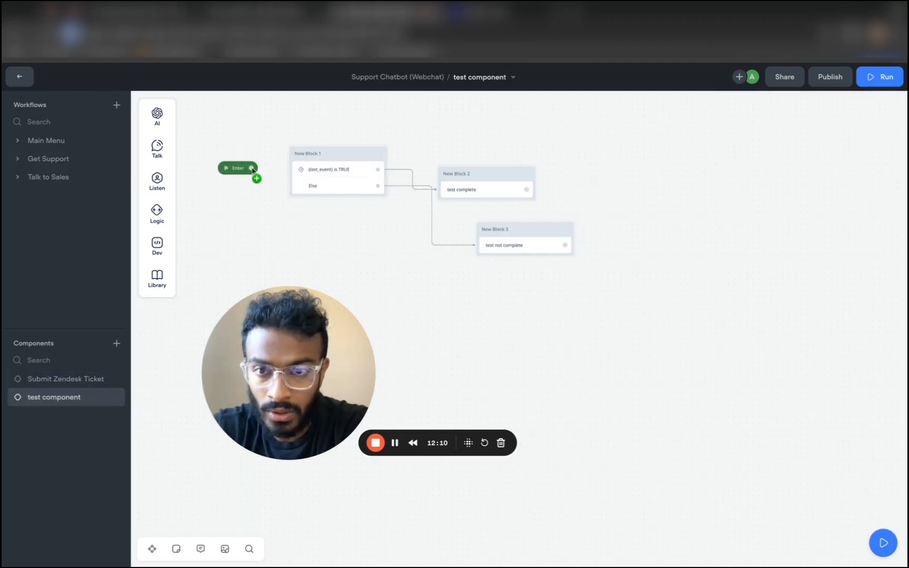
pyautogui.moveTo(252, 169); pyautogui.dragTo(293, 169)
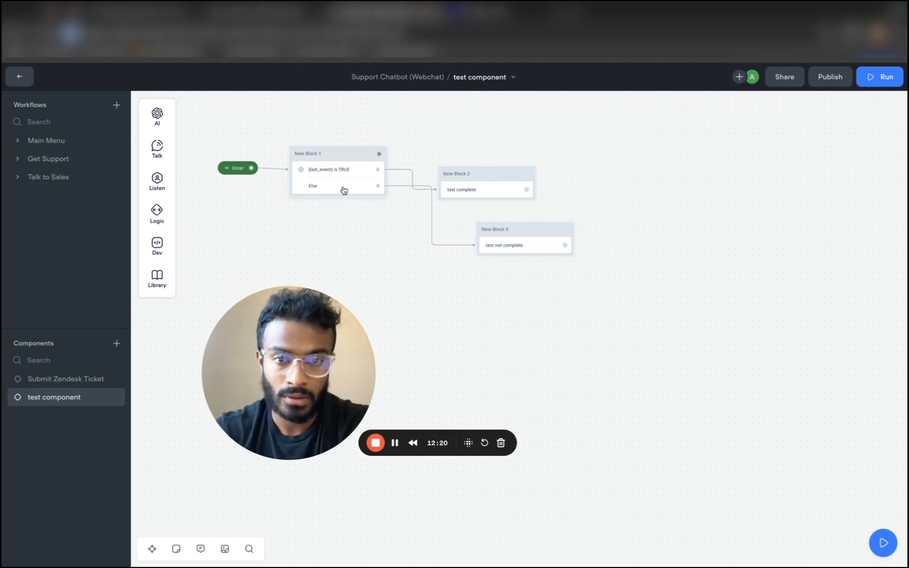
pyautogui.moveTo(500, 174); pyautogui.dragTo(536, 136)
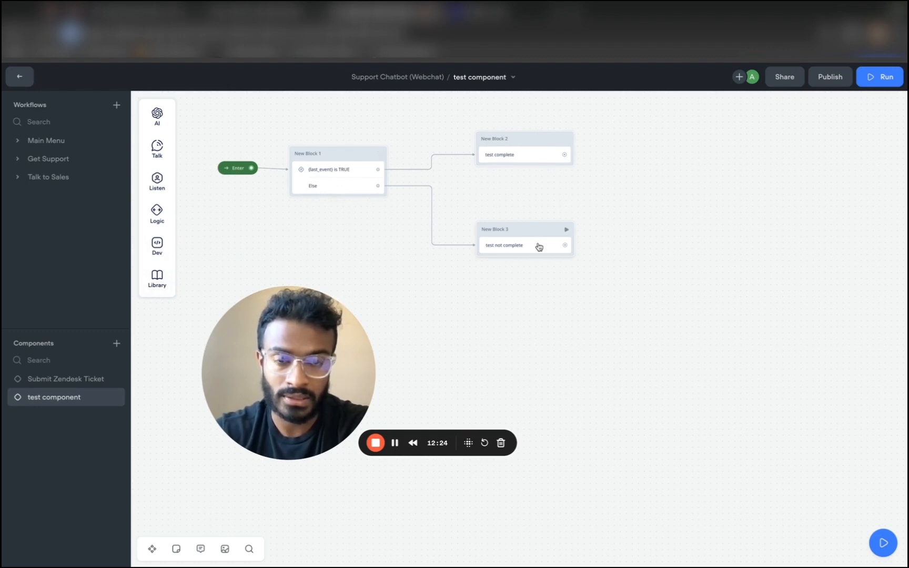
# Open the Main Menu workflow and inspect the Get Support button of the Welcome Flow block and its linked intent.
pyautogui.click(50, 383)
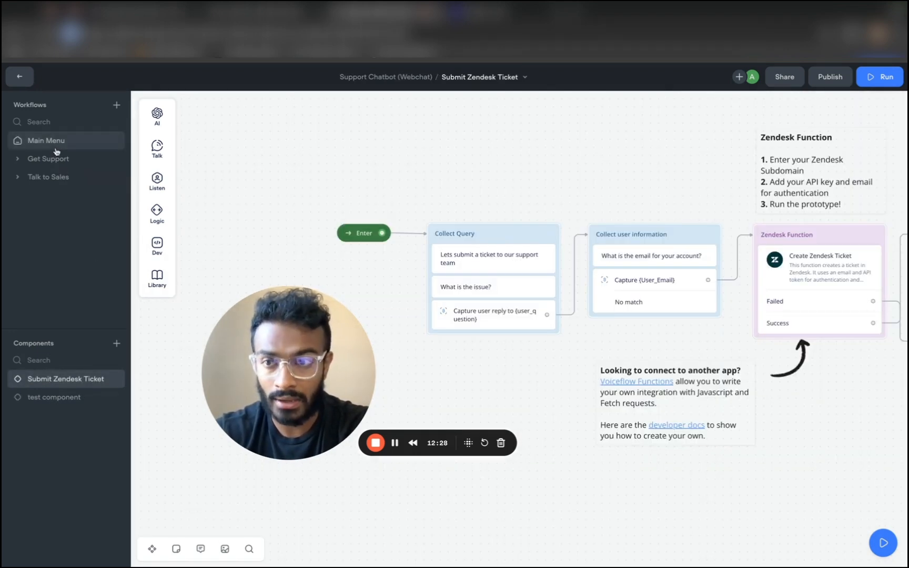
pyautogui.click(56, 146)
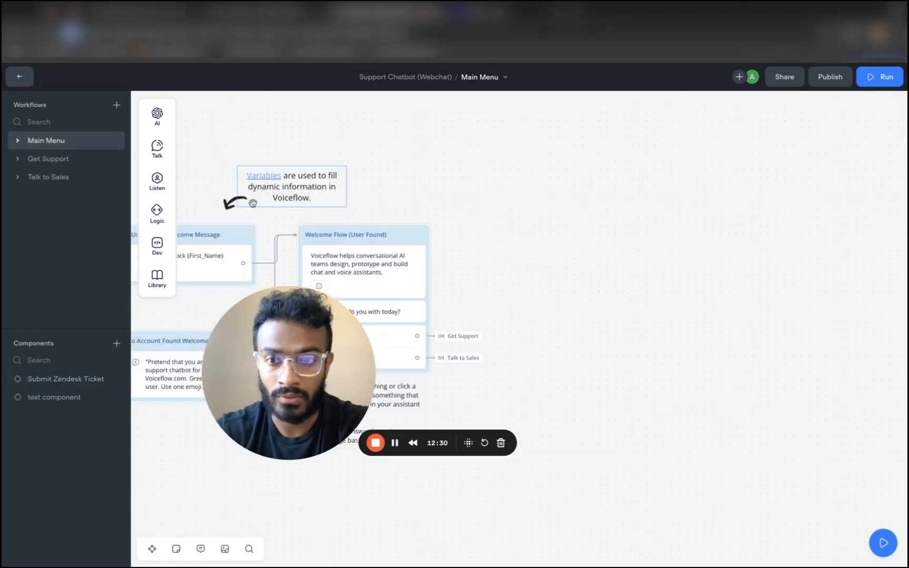
pyautogui.moveTo(178, 204); pyautogui.dragTo(317, 203)
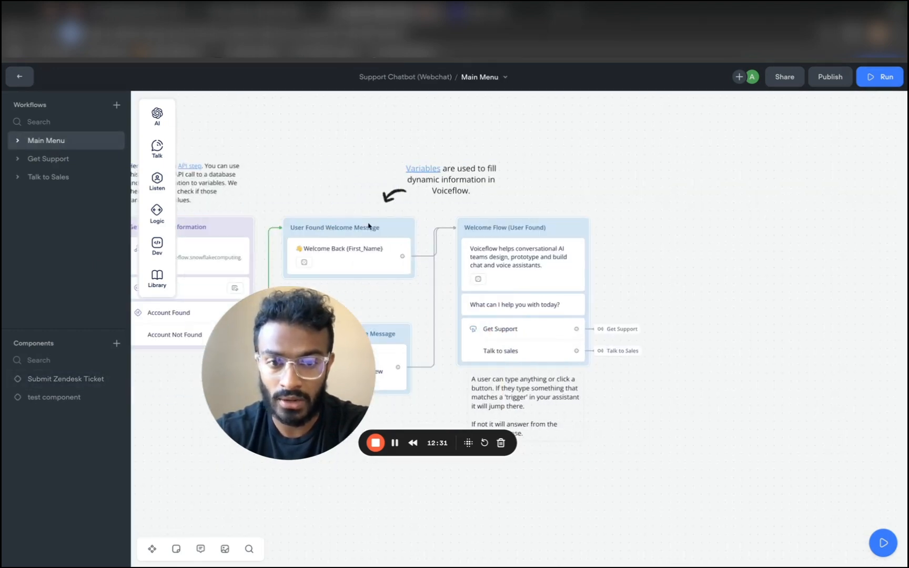
pyautogui.click(525, 330)
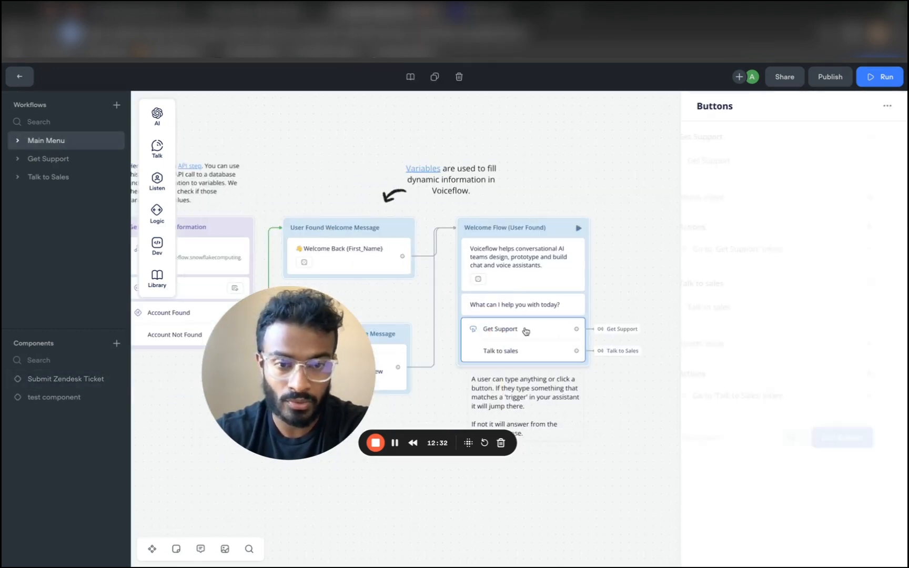
pyautogui.click(607, 331)
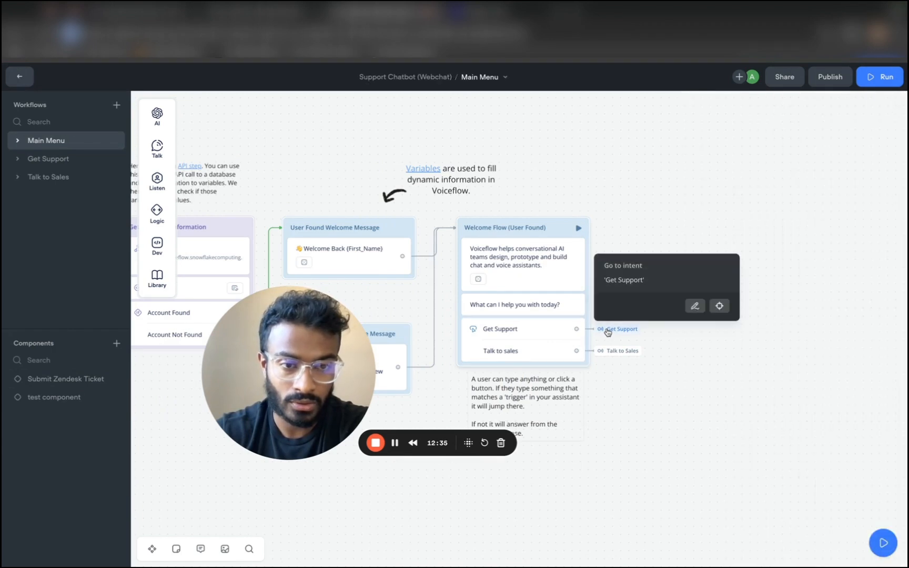
# Start a test from the Welcome Flow (User Found) block and choose Get Support in the test dialog.
pyautogui.click(581, 232)
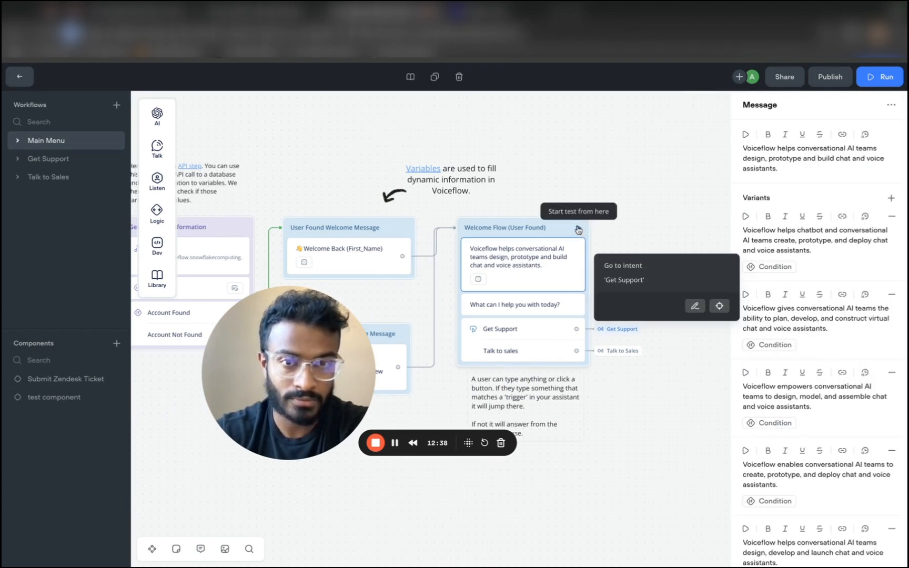
pyautogui.click(578, 231)
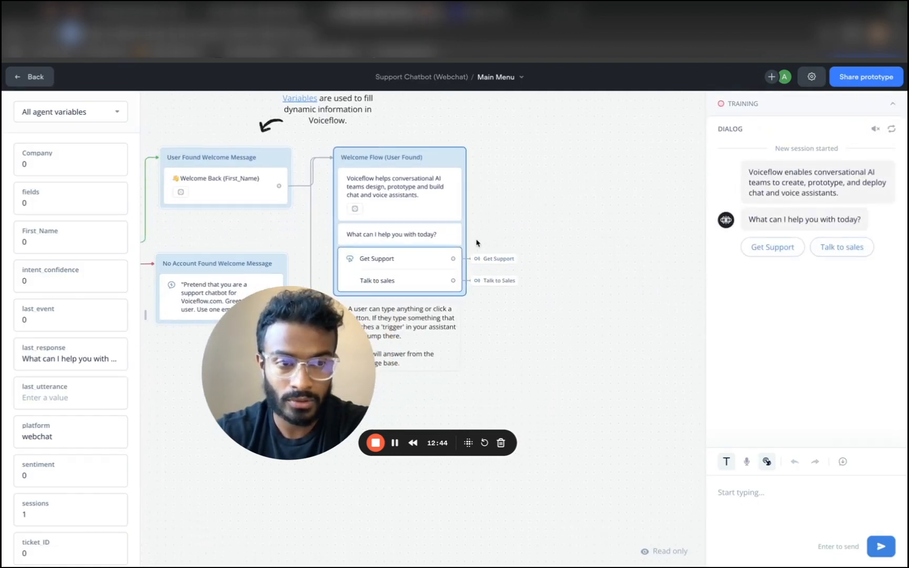
pyautogui.click(787, 253)
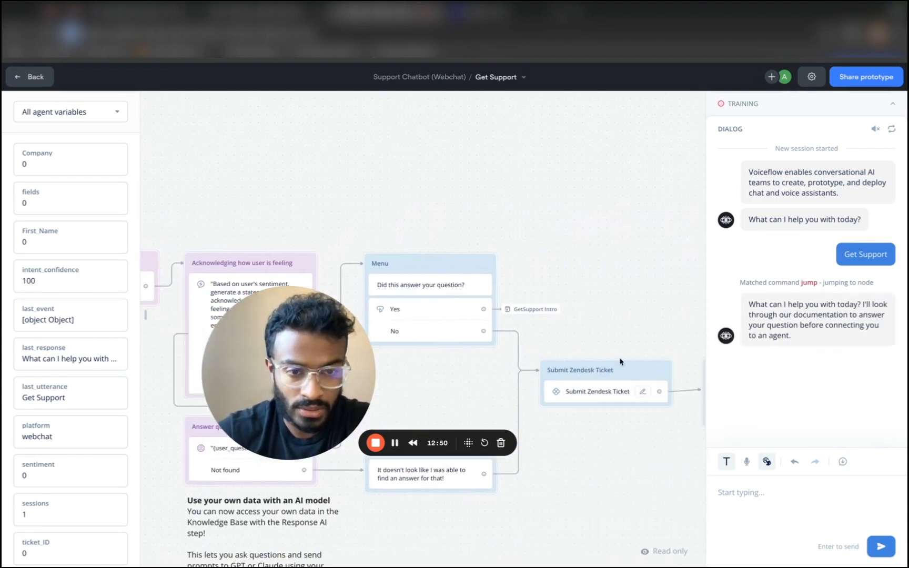
# Leave the test and switch the component used in the Submit Zendesk Ticket block of Get Support to test component.
pyautogui.press('Escape')
pyautogui.click(612, 373)
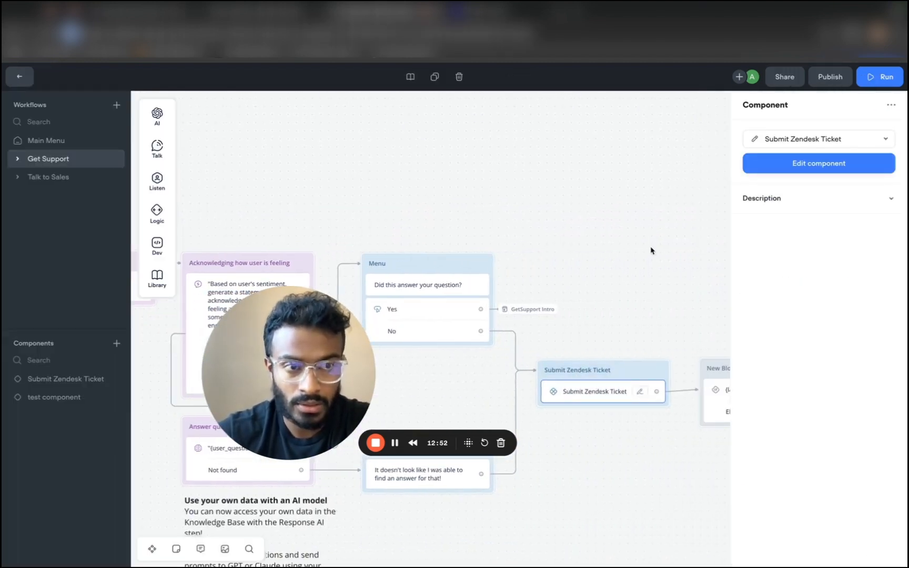
pyautogui.click(790, 142)
pyautogui.click(785, 202)
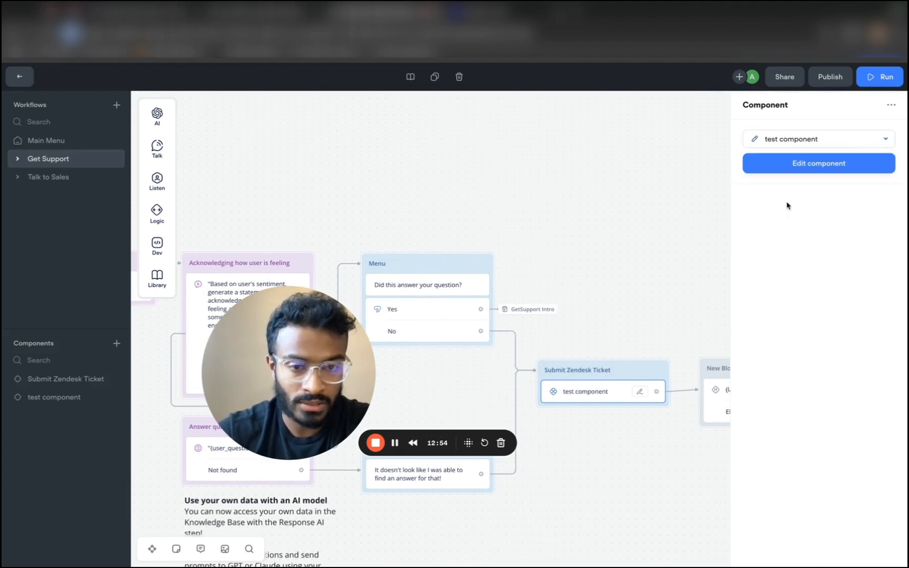
pyautogui.click(667, 231)
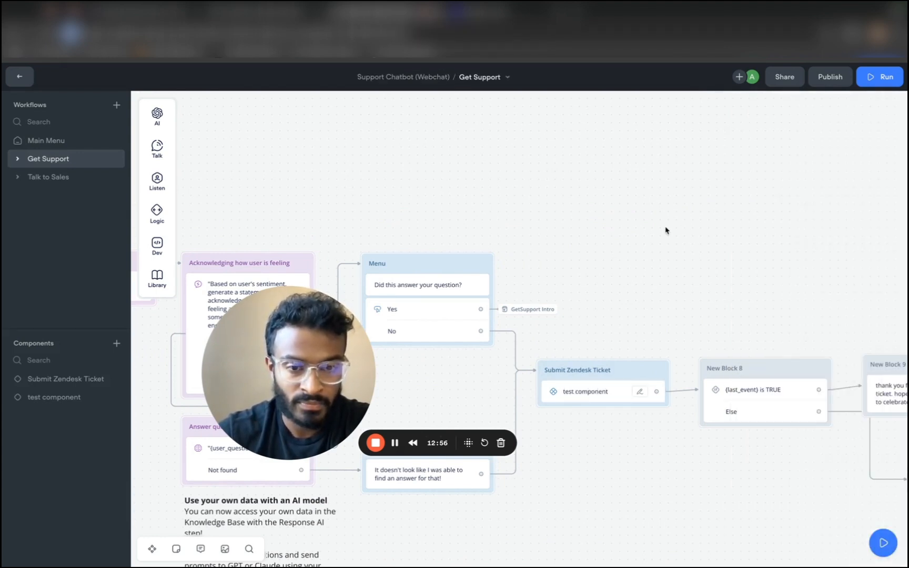
# Run a test of the Get Support workflow starting from the Submit Zendesk Ticket block.
pyautogui.click(657, 369)
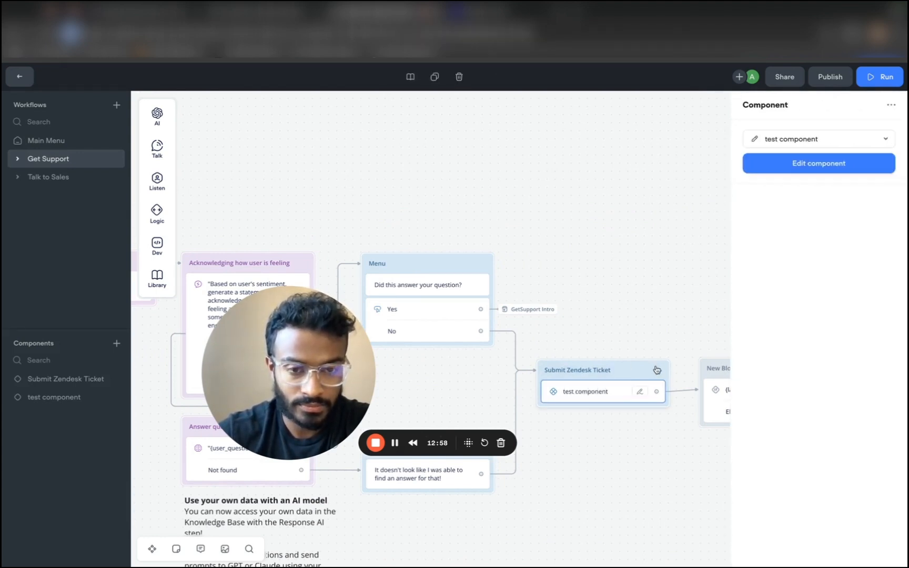
pyautogui.click(658, 369)
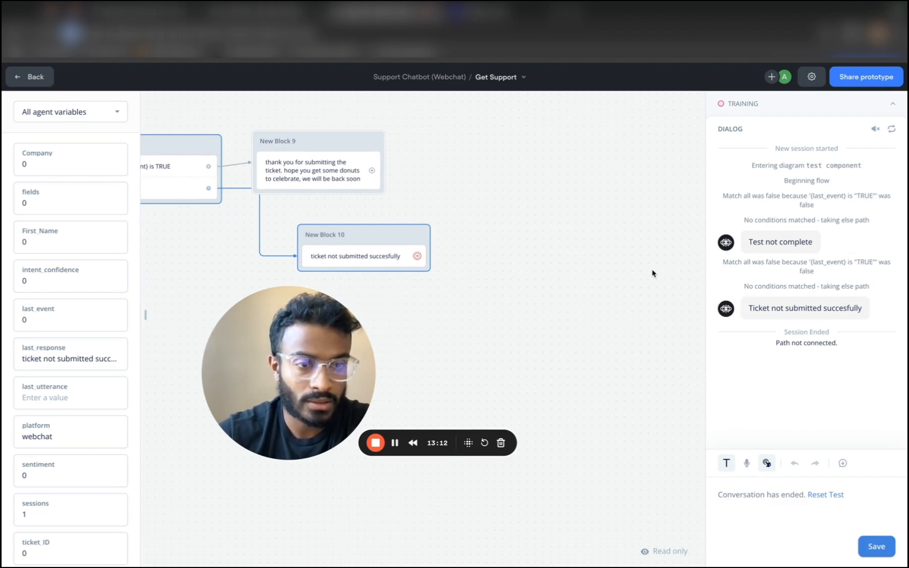
# Examine the path the test took from the Submit Zendesk Ticket block through the condition to the final message, and the blocks leading into it.
pyautogui.scroll(-2, 630, 275)
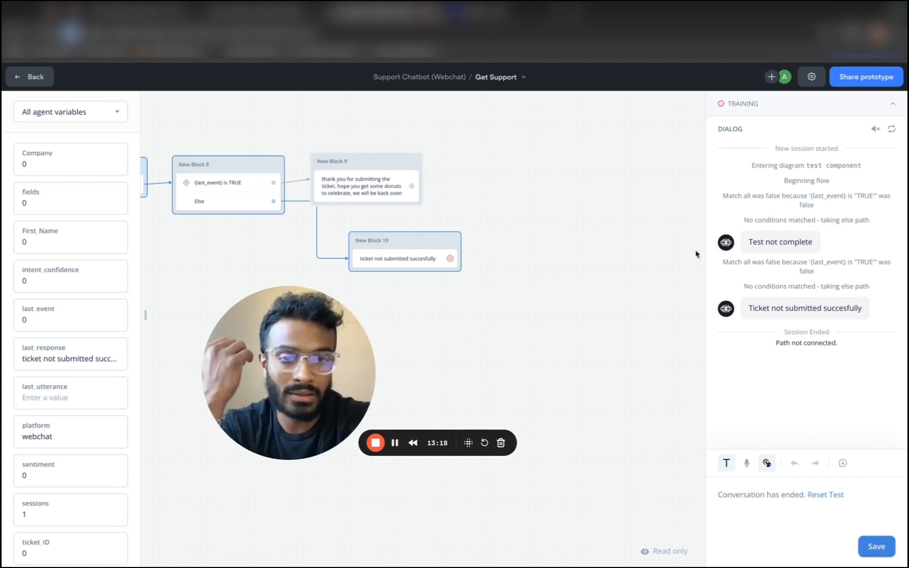
pyautogui.hscroll(-3, 540, 252)
pyautogui.scroll(1, 540, 252)
pyautogui.hscroll(-6, 540, 252)
pyautogui.scroll(1, 540, 252)
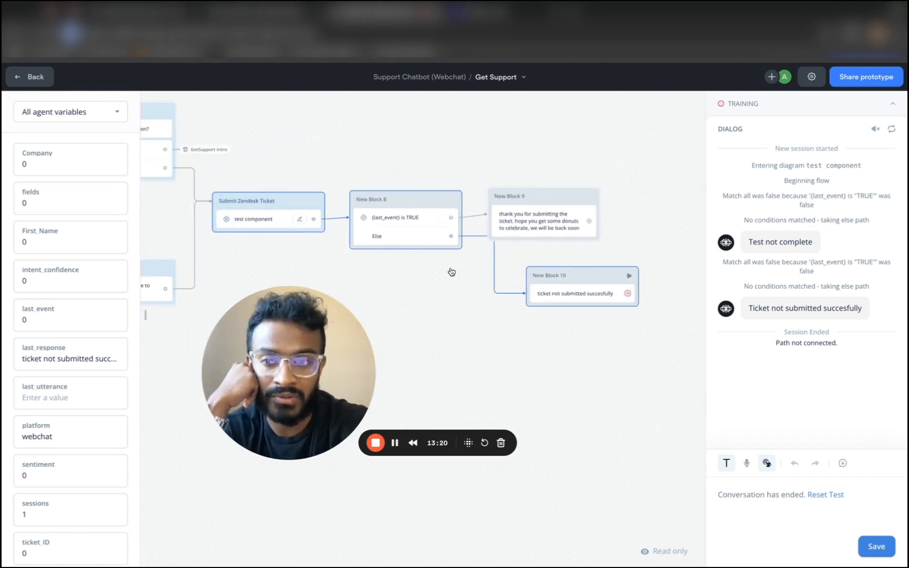
pyautogui.hscroll(-2, 420, 275)
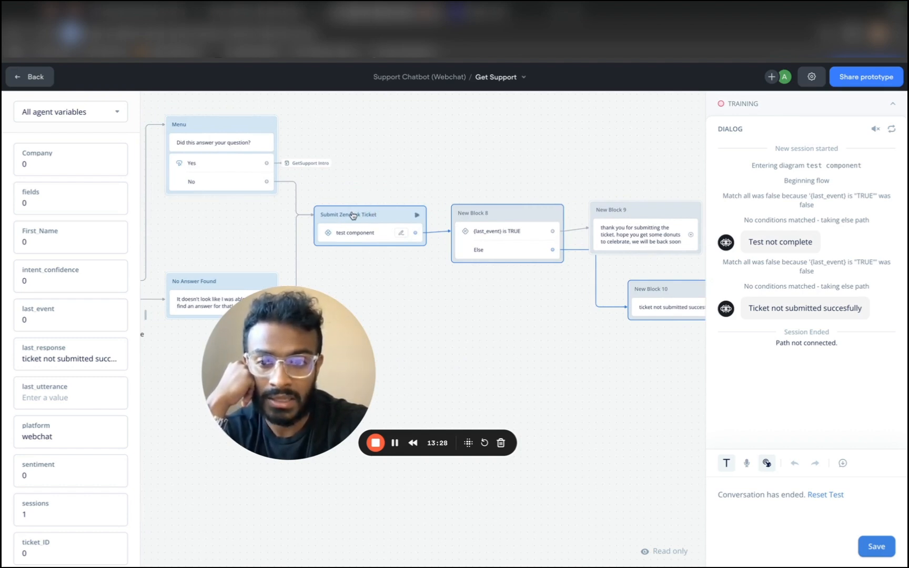
pyautogui.scroll(-2, 352, 214)
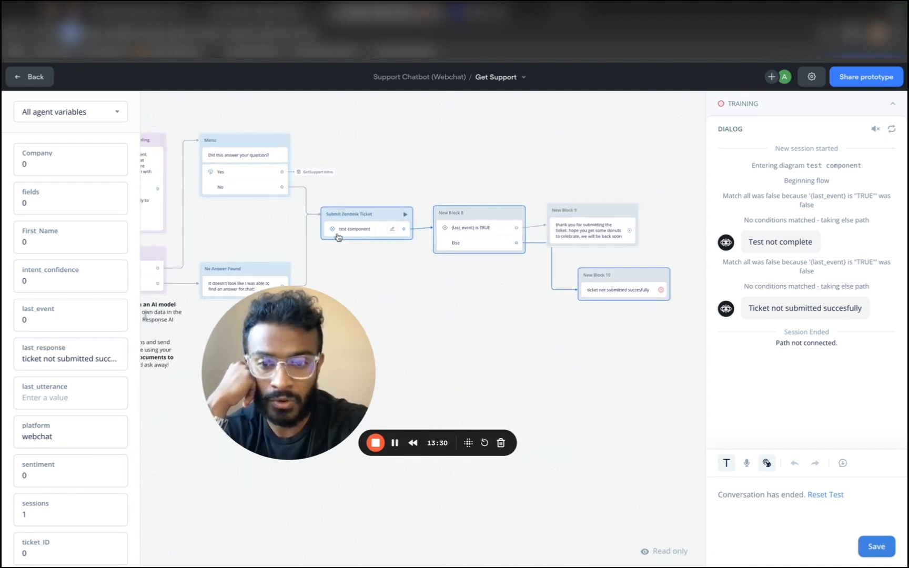
pyautogui.moveTo(310, 326); pyautogui.dragTo(314, 418)
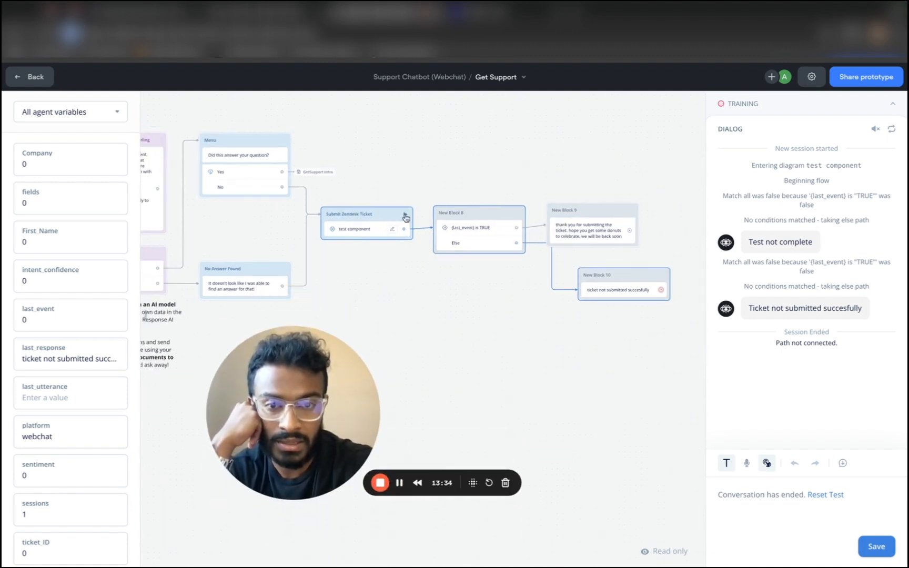
pyautogui.scroll(5, 362, 227)
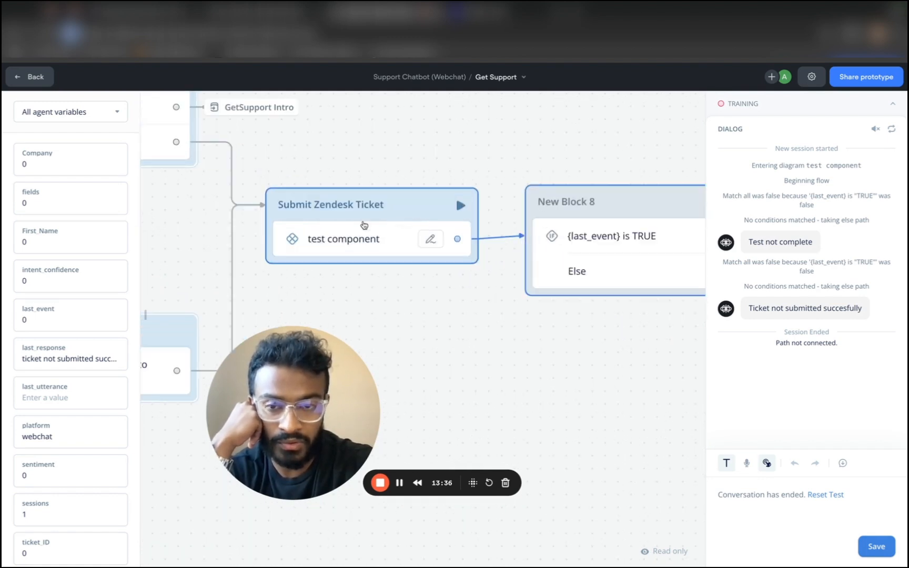
pyautogui.scroll(-5, 380, 246)
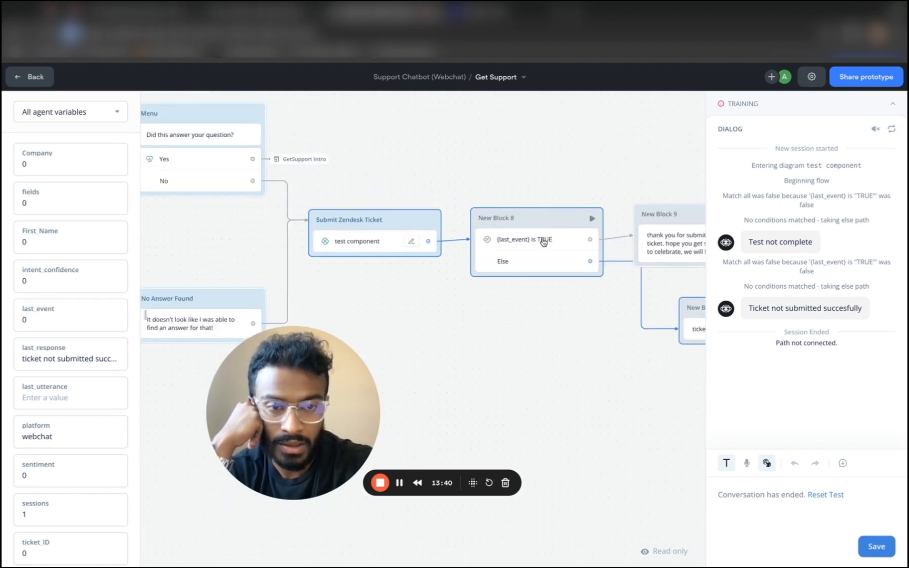
pyautogui.scroll(-2, 543, 242)
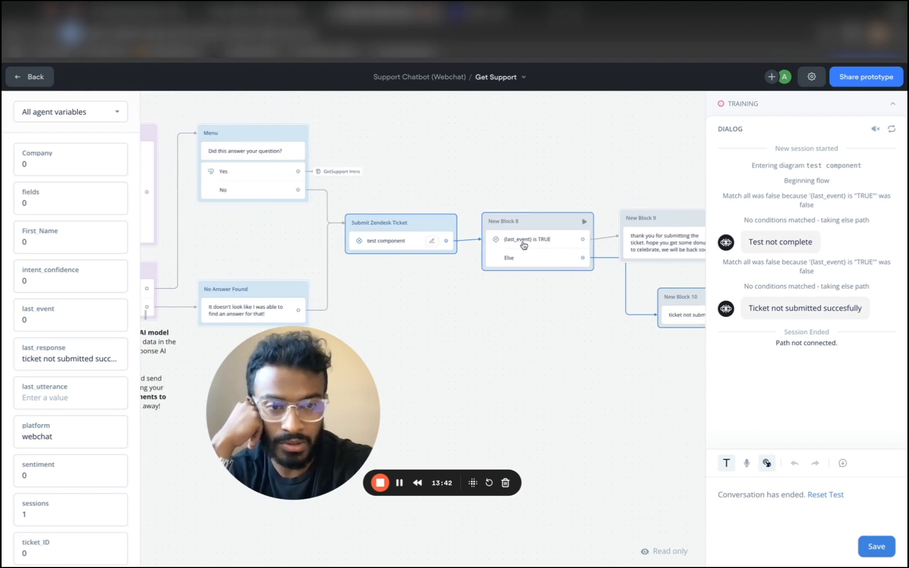
pyautogui.hscroll(3, 524, 246)
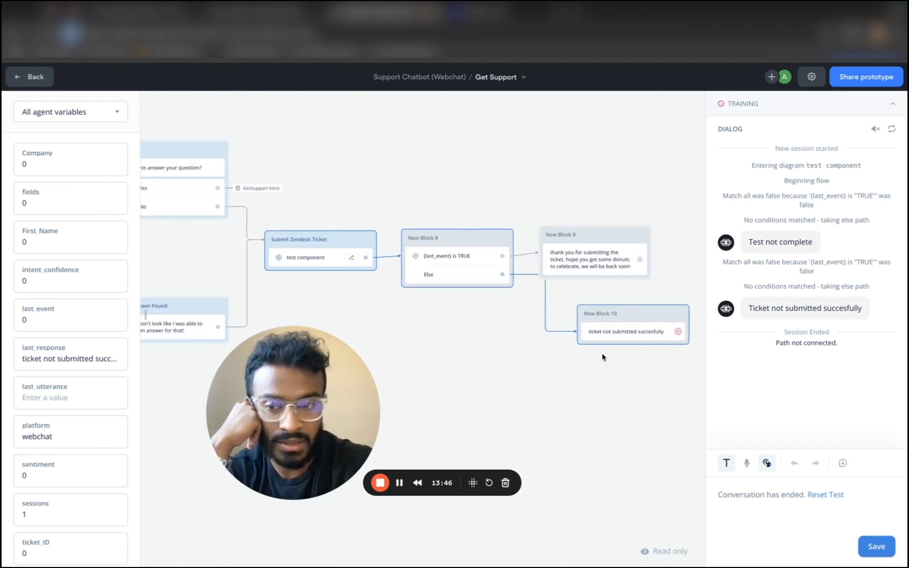
pyautogui.hscroll(-4, 572, 345)
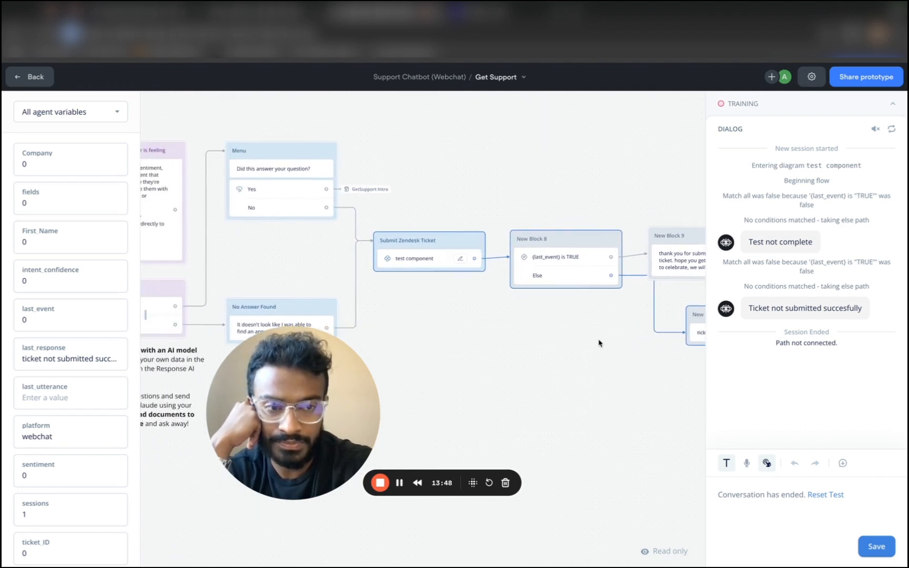
pyautogui.hscroll(-2, 501, 282)
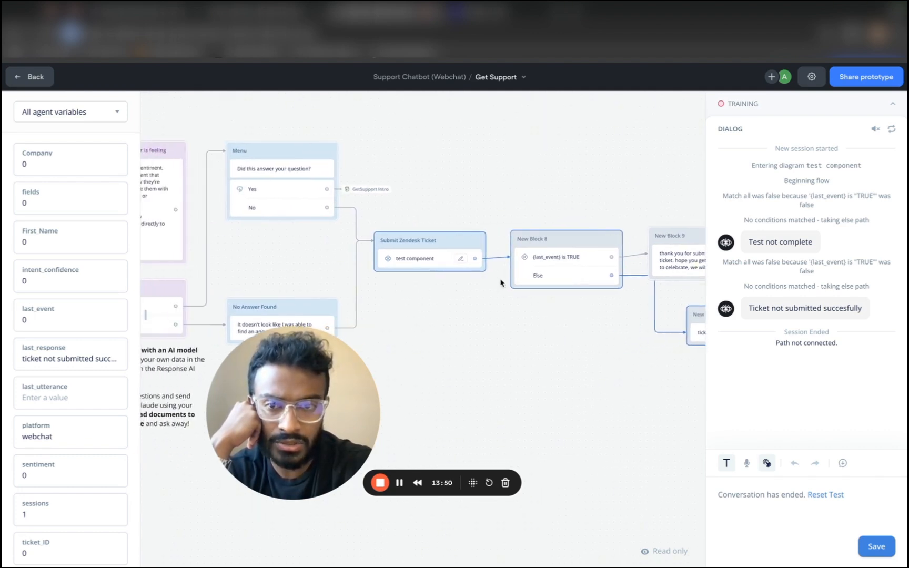
pyautogui.hscroll(-2, 501, 282)
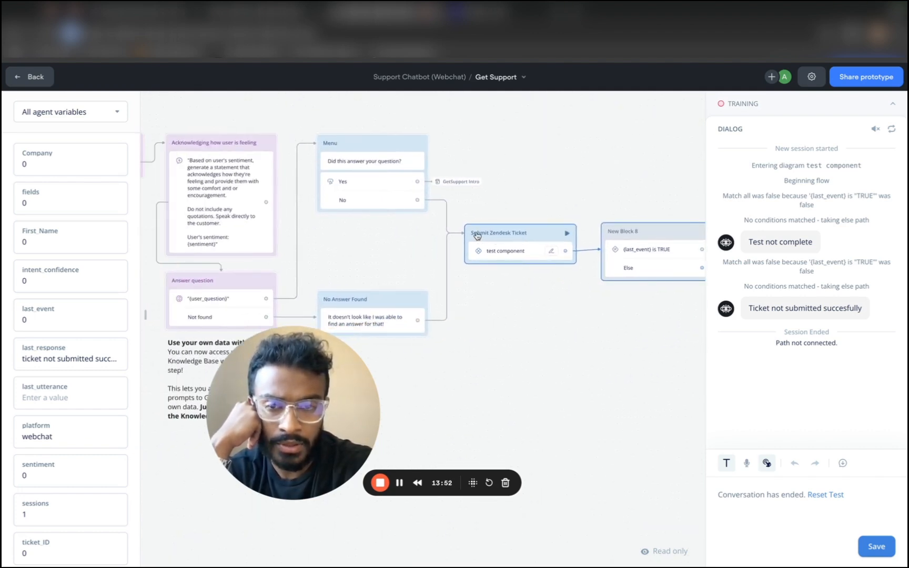
# Leave the test and look at the contents of the Talk to Sales and Main Menu workflows.
pyautogui.press('Escape')
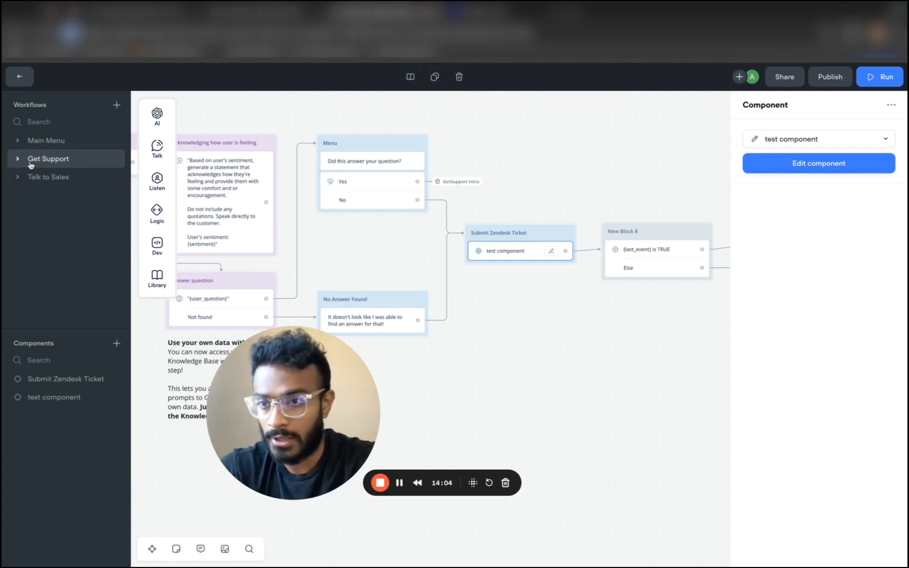
pyautogui.click(17, 177)
pyautogui.click(19, 141)
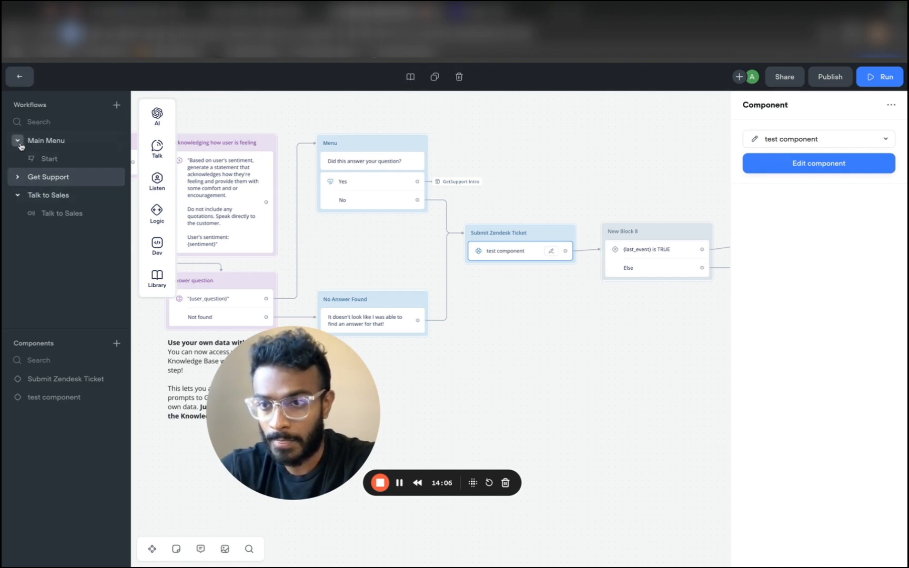
pyautogui.click(18, 140)
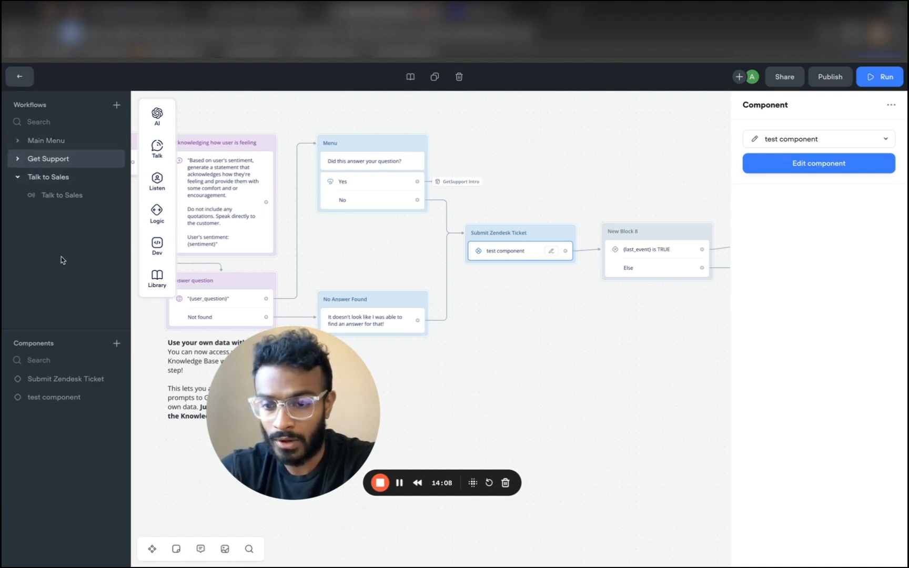
pyautogui.moveTo(141, 557)
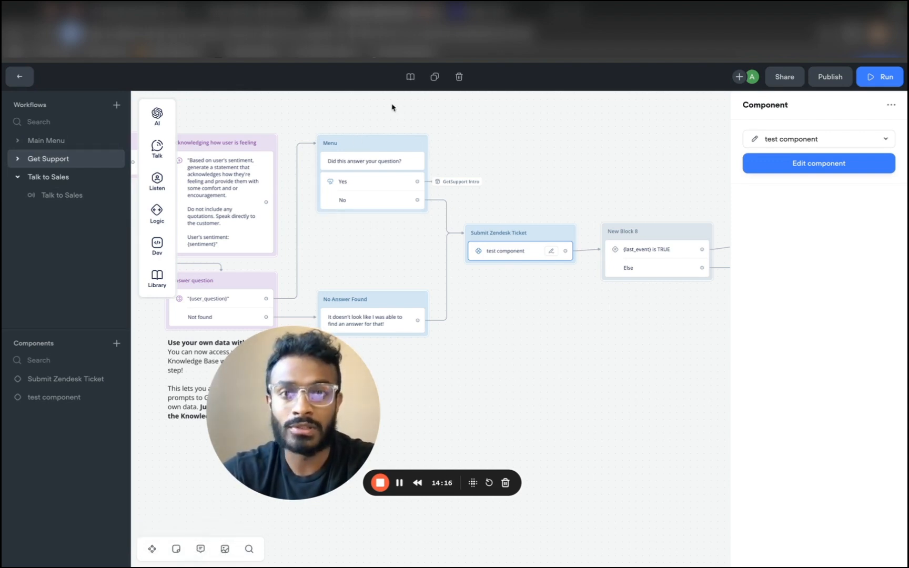
# Switch to the Voiceflow website, open its documentation, and look through the guide topics.
pyautogui.click(268, 11)
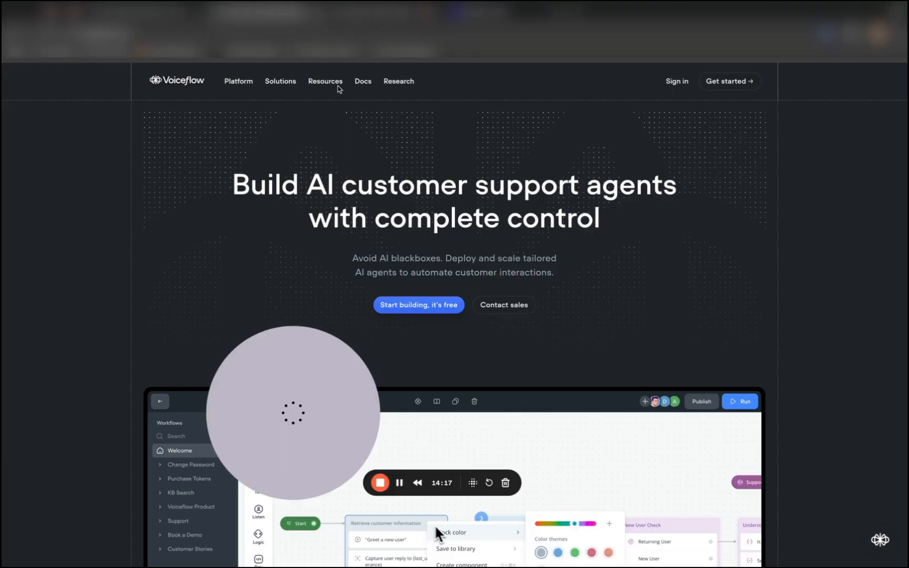
pyautogui.click(363, 82)
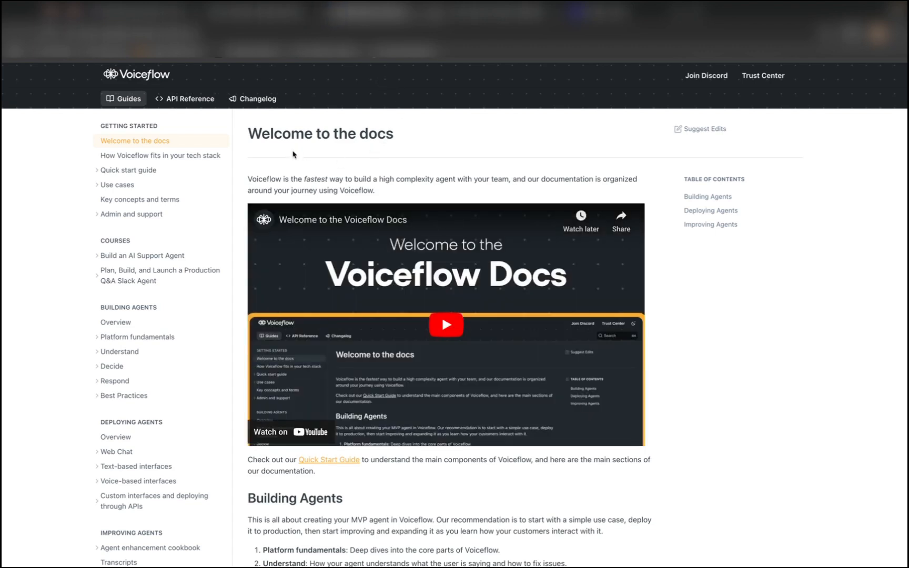
pyautogui.scroll(-1, 385, 193)
pyautogui.scroll(1, 386, 193)
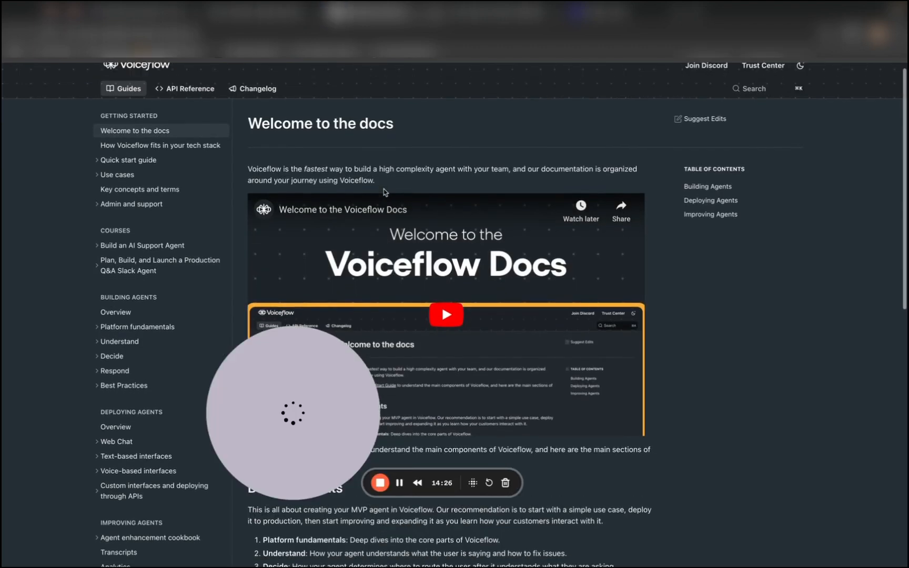
pyautogui.moveTo(370, 373); pyautogui.dragTo(654, 364)
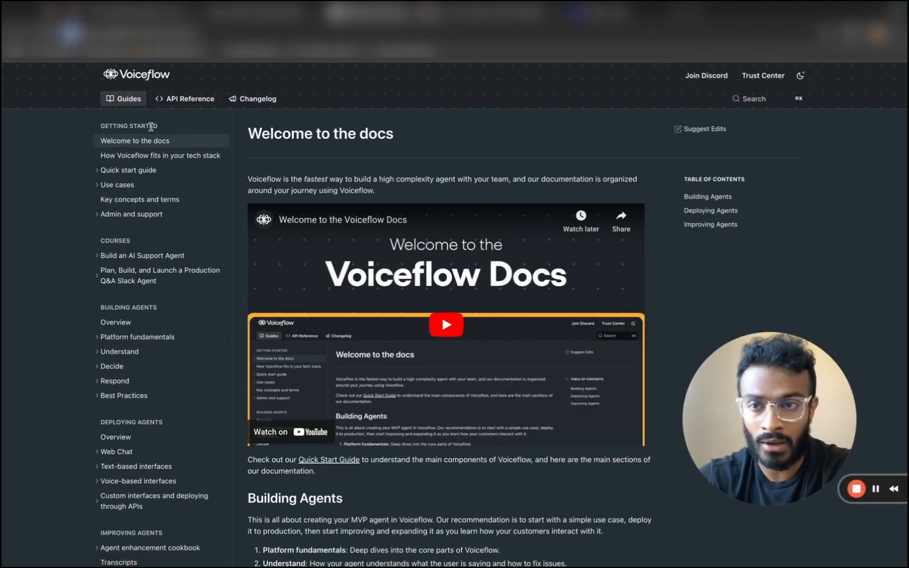
pyautogui.scroll(-1, 202, 240)
pyautogui.scroll(-3, 201, 240)
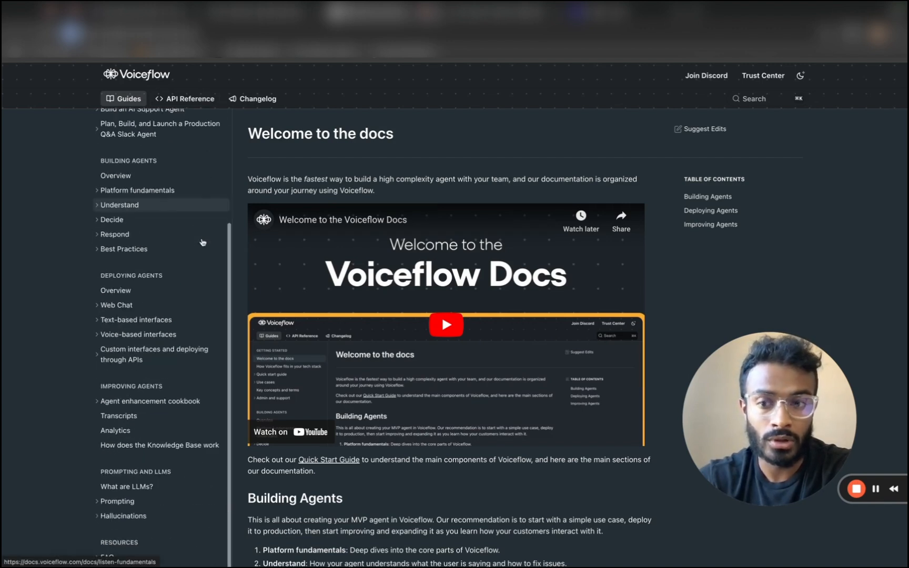
pyautogui.scroll(4, 201, 238)
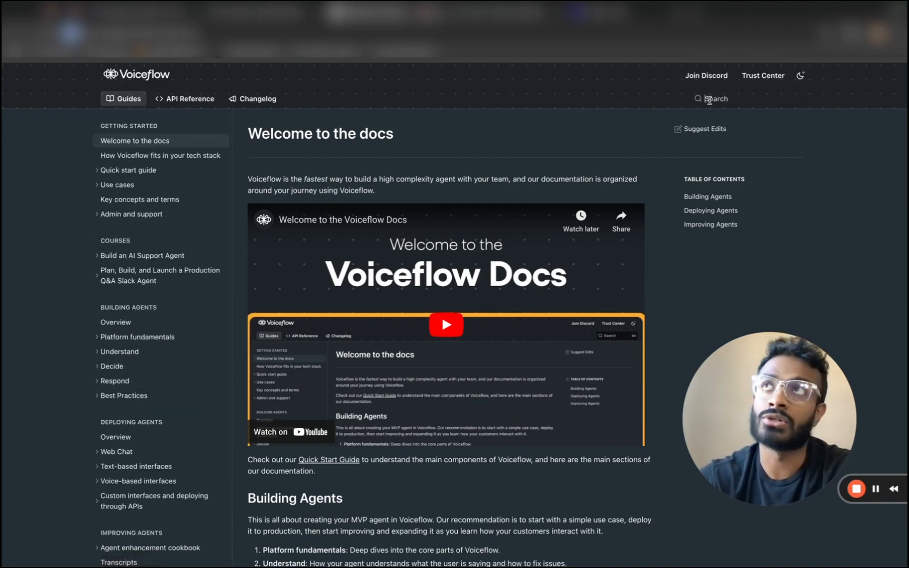
# Search the documentation for "event" and open the Stream Completion Events page.
pyautogui.click(708, 100)
pyautogui.write('event')
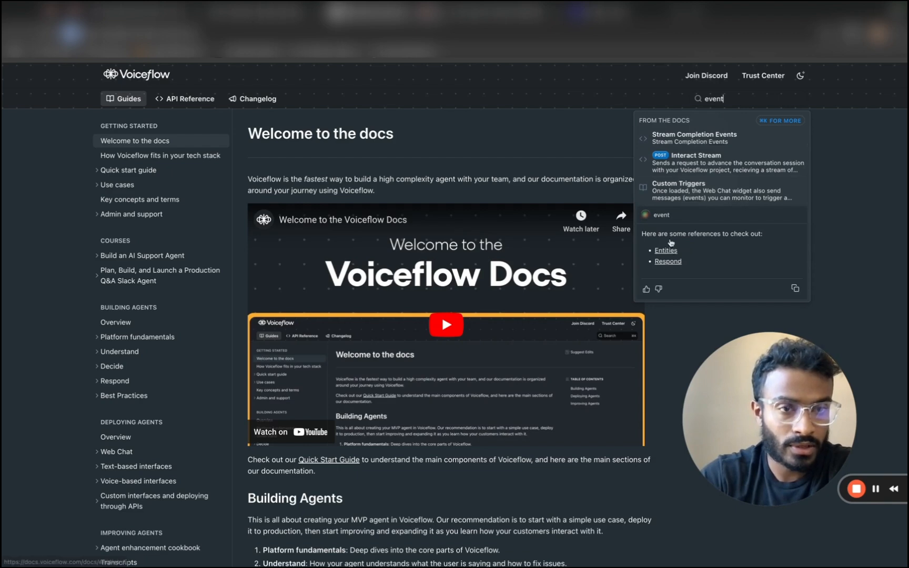
pyautogui.click(700, 139)
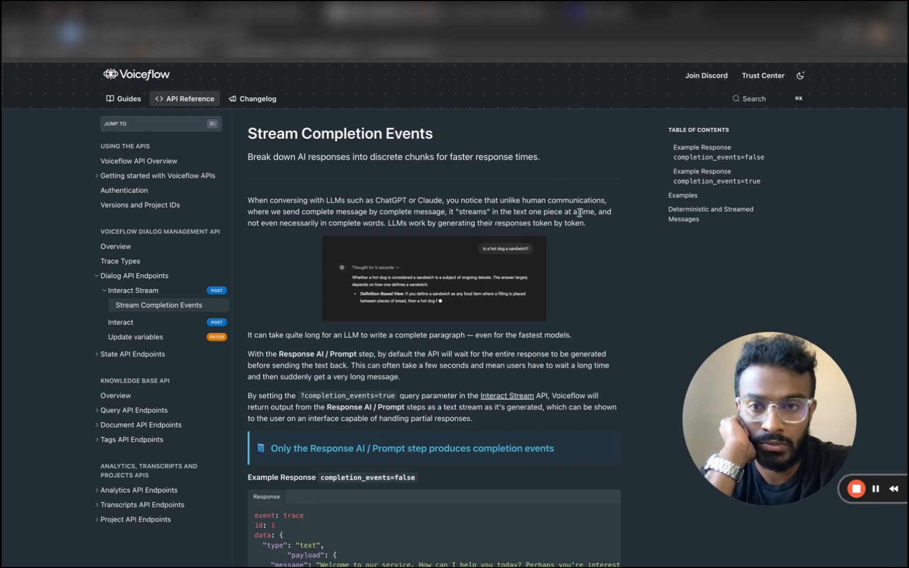
pyautogui.scroll(-1, 579, 213)
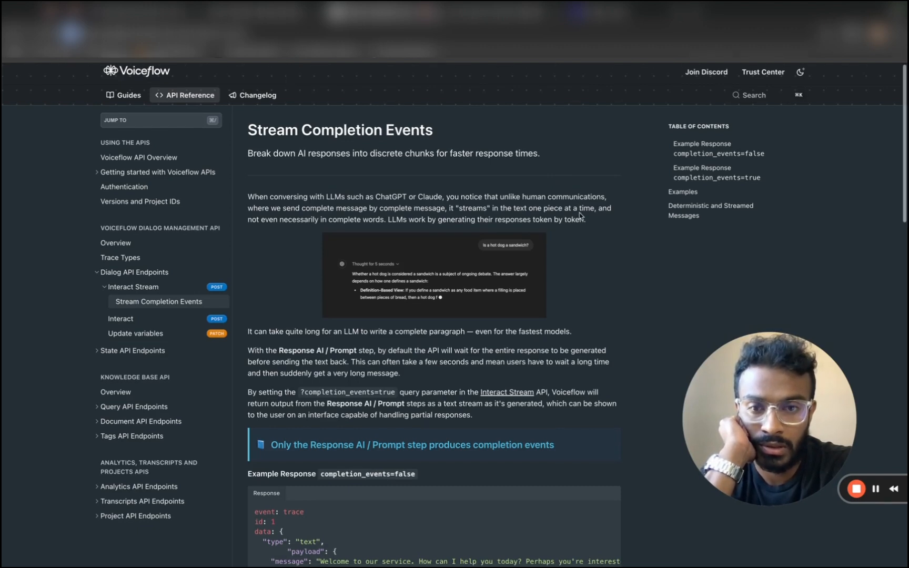
# Search the documentation for "last event", open the Adding custom Variables page, and look through its sections.
pyautogui.click(736, 88)
pyautogui.write('last event')
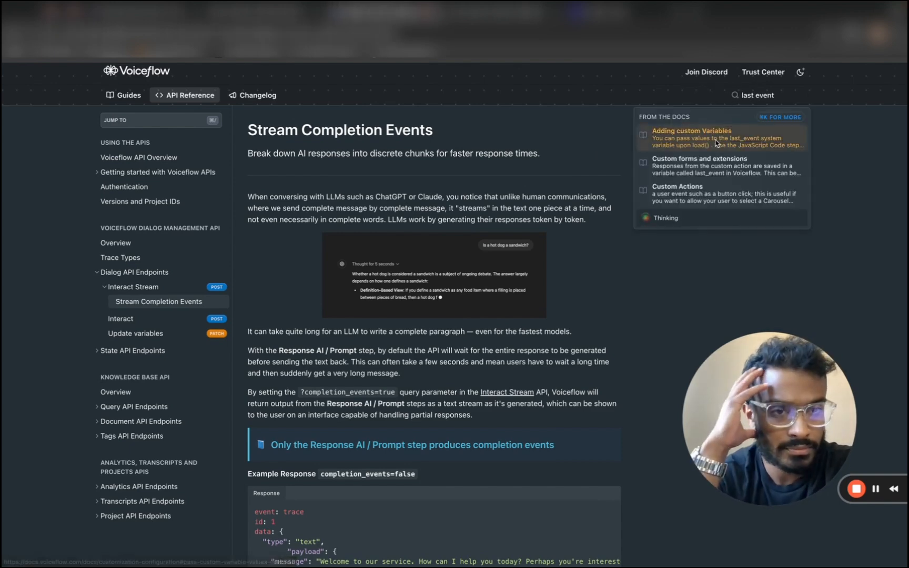
pyautogui.click(716, 143)
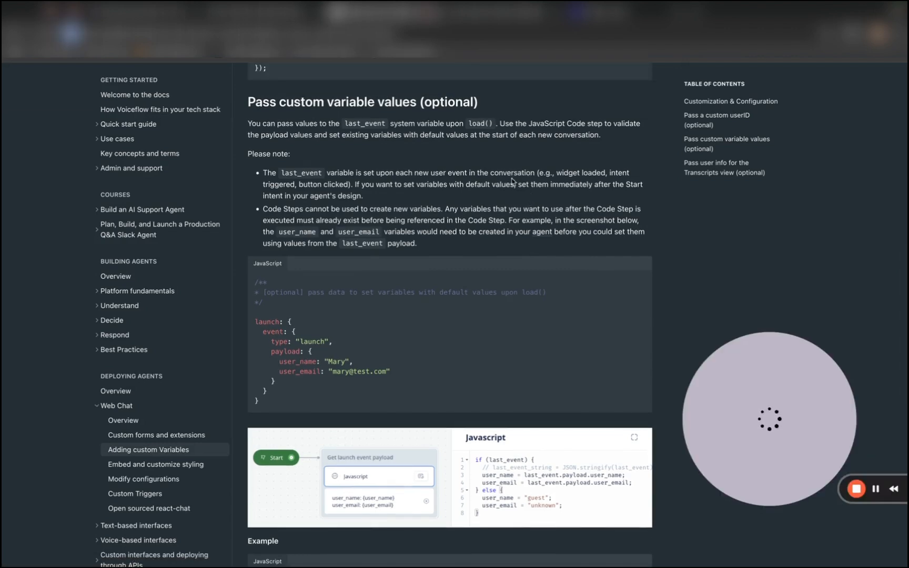
pyautogui.scroll(1, 502, 206)
pyautogui.scroll(10, 502, 206)
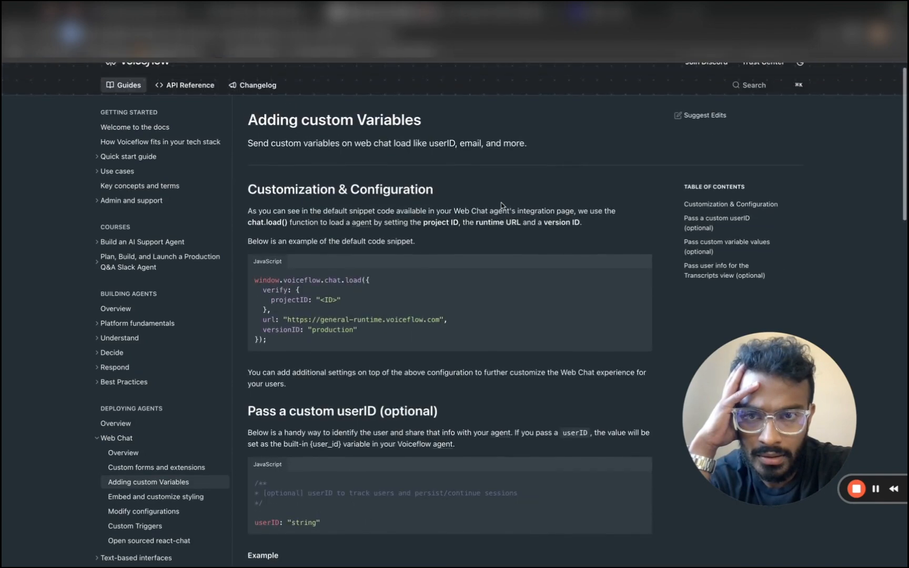
pyautogui.scroll(-15, 502, 206)
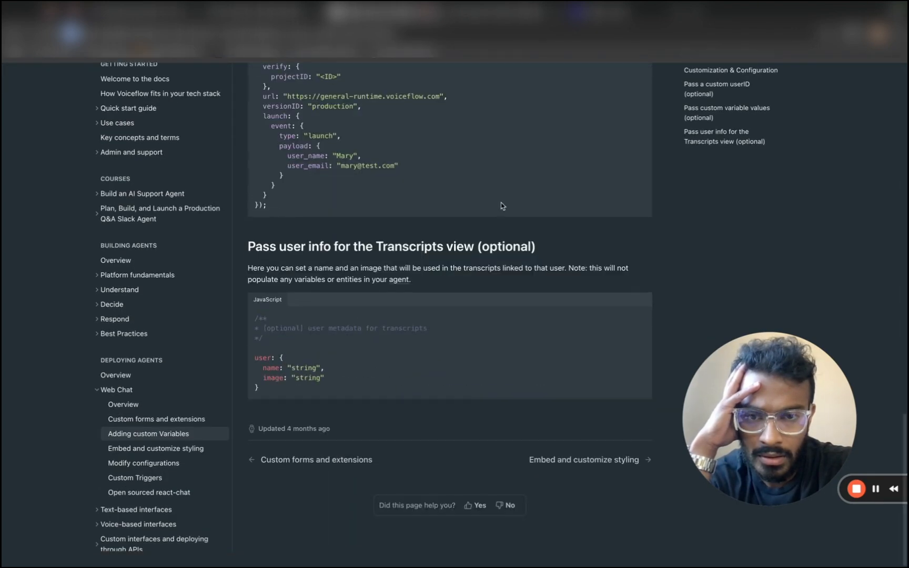
pyautogui.scroll(1, 502, 206)
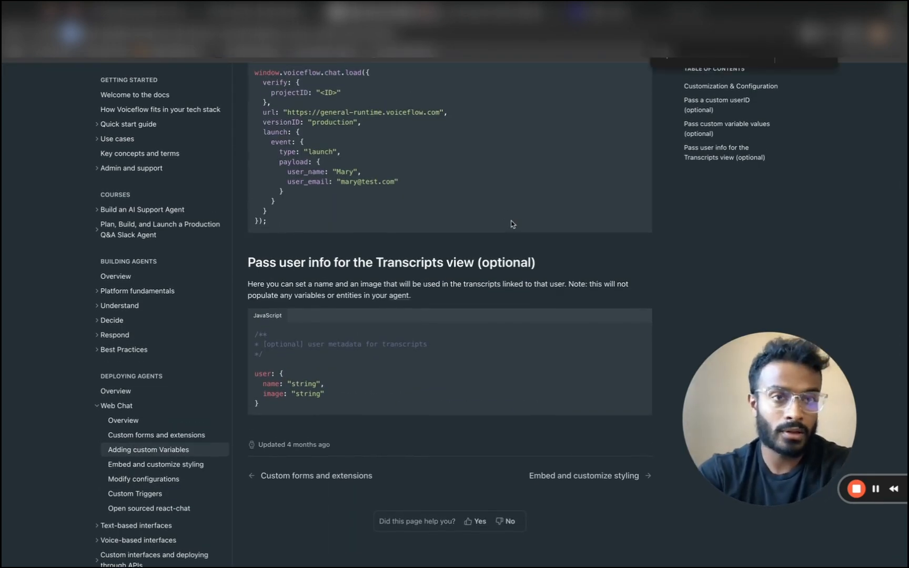
pyautogui.scroll(12, 511, 223)
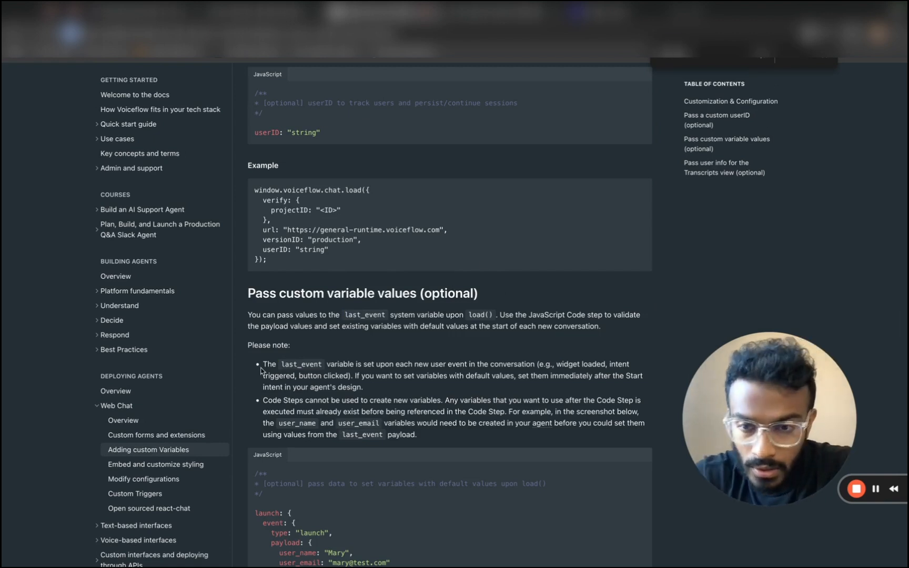
# Read the note on when the last_event variable is set, under Pass custom variable values, highlighting its example events.
pyautogui.moveTo(263, 364); pyautogui.dragTo(485, 386)
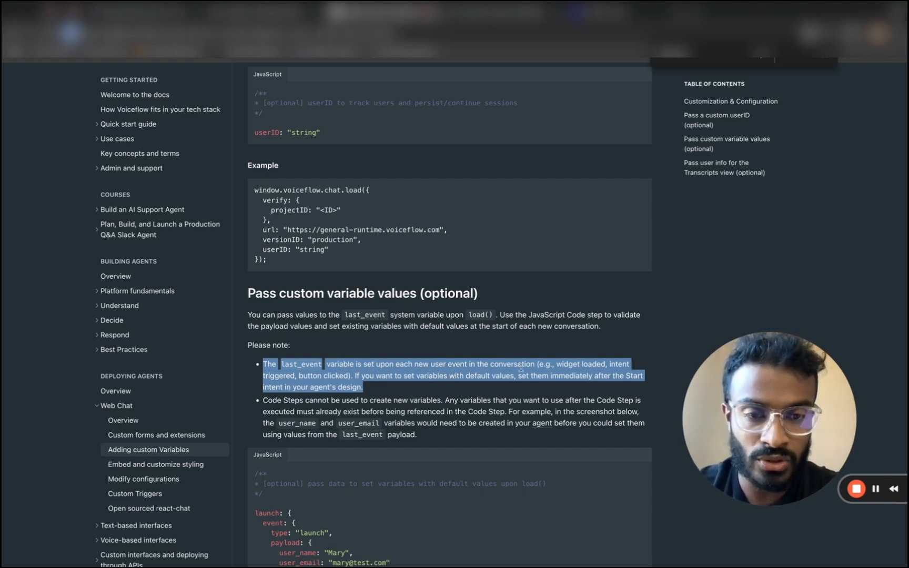
pyautogui.click(560, 371)
pyautogui.doubleClick(587, 371)
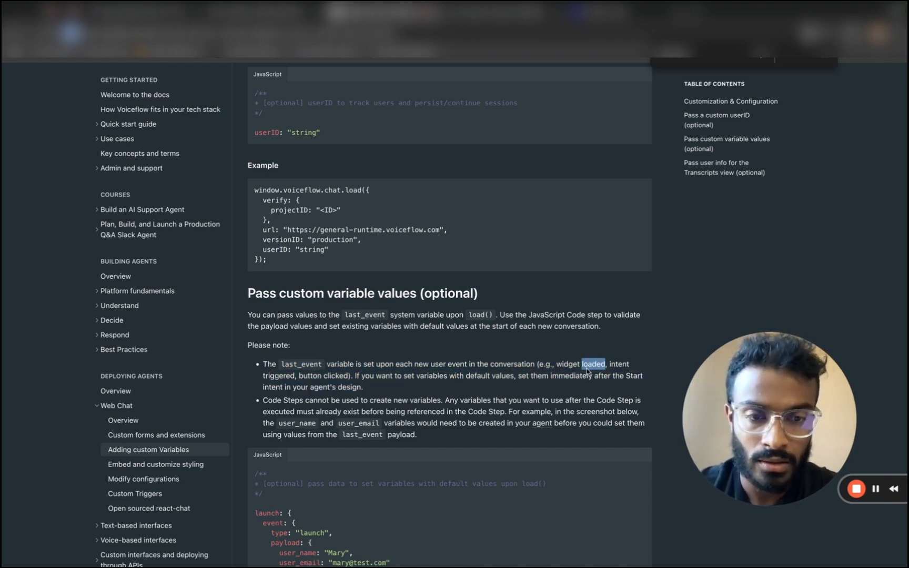
pyautogui.click(612, 370)
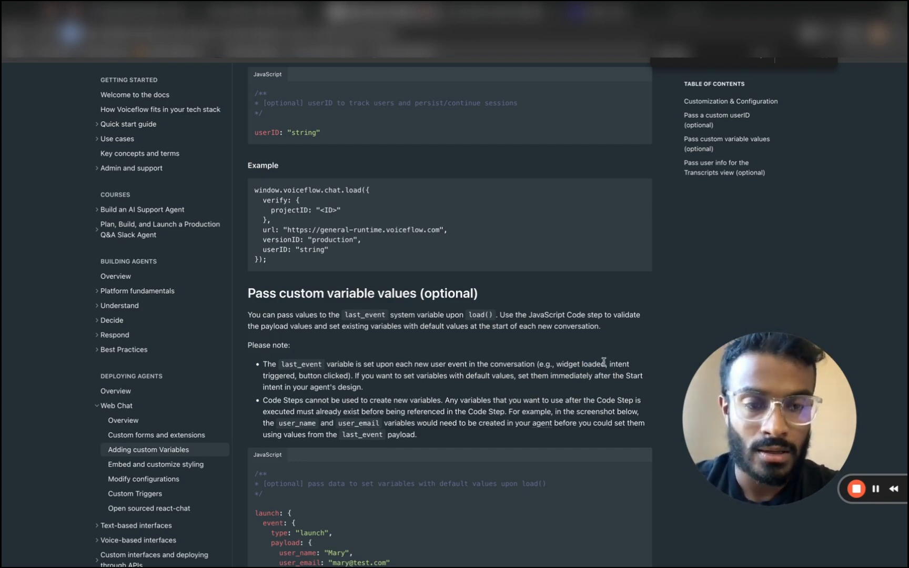
pyautogui.moveTo(607, 362); pyautogui.dragTo(296, 376)
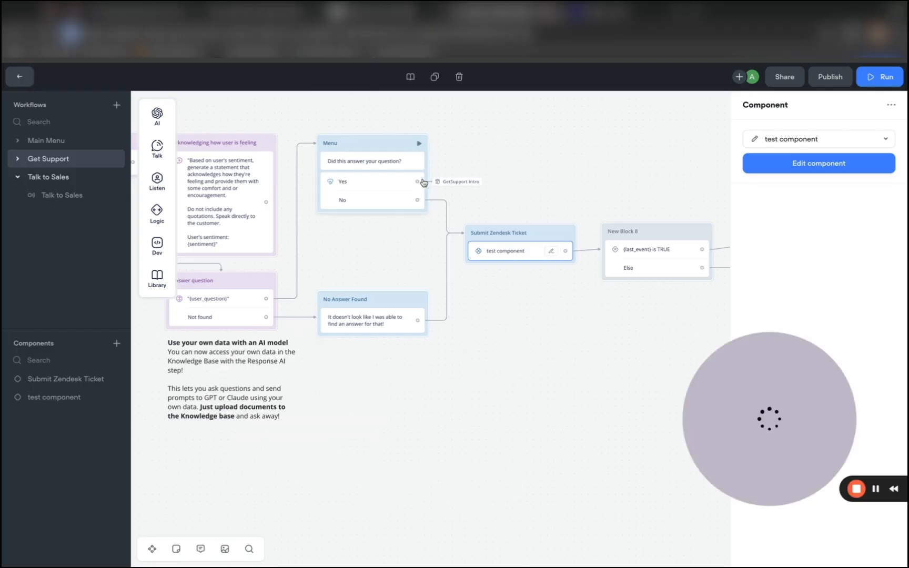
# Back in the Voiceflow project, open test component and set the New Block 1 condition to {last_event} is No.
pyautogui.scroll(5, 423, 183)
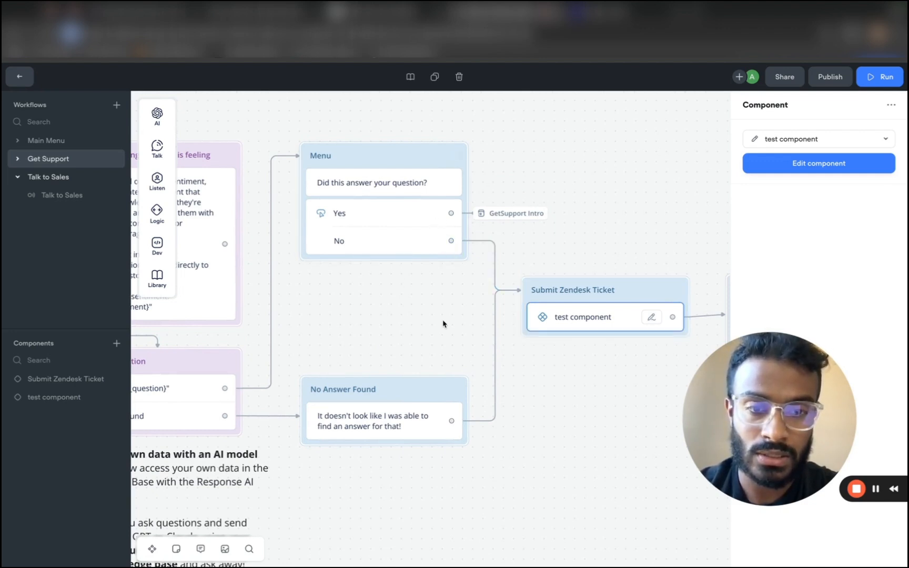
pyautogui.hscroll(3, 444, 322)
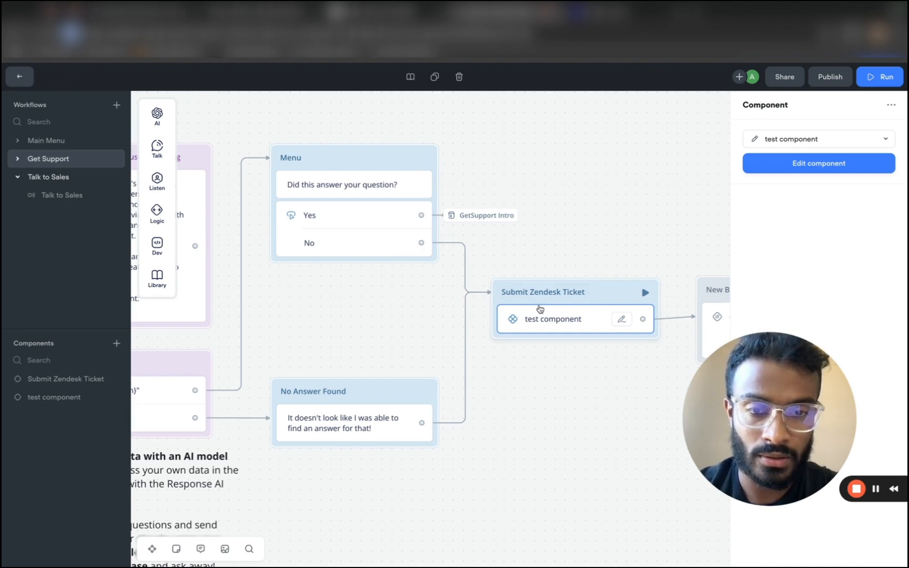
pyautogui.click(67, 399)
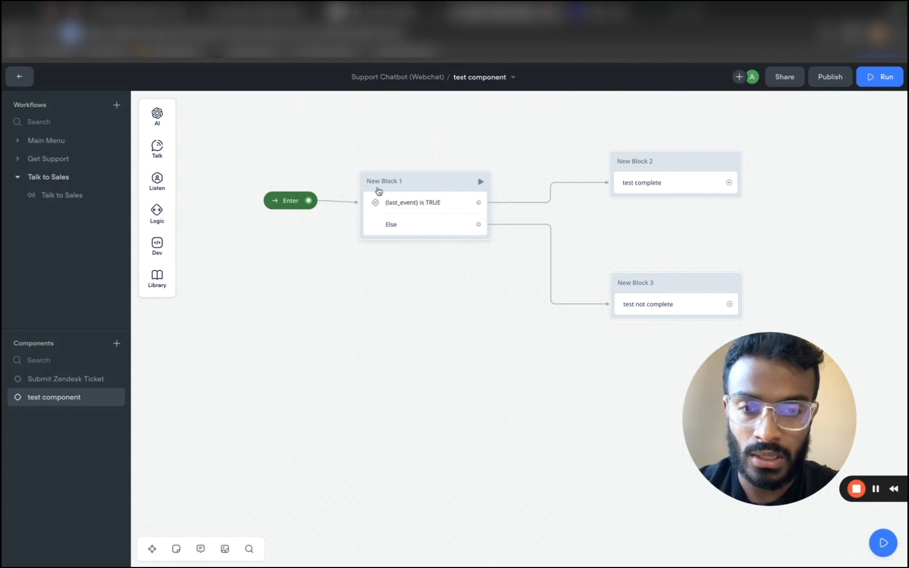
pyautogui.click(439, 208)
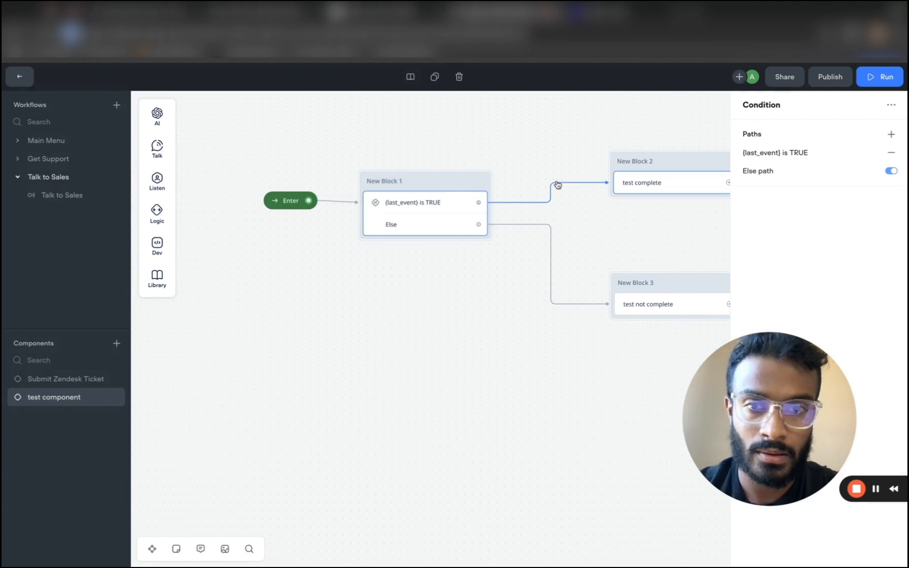
pyautogui.click(801, 152)
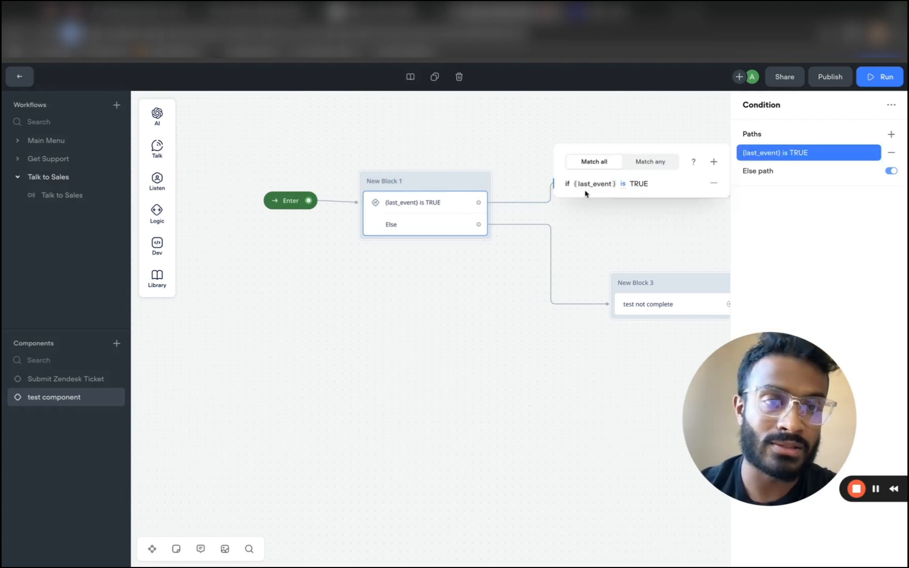
pyautogui.doubleClick(638, 183)
pyautogui.write('NO')
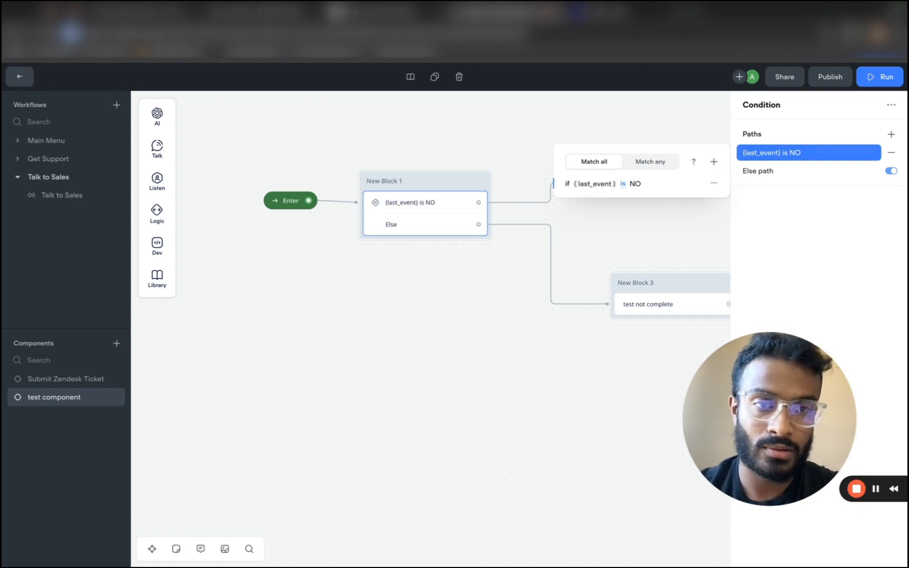
pyautogui.click(561, 368)
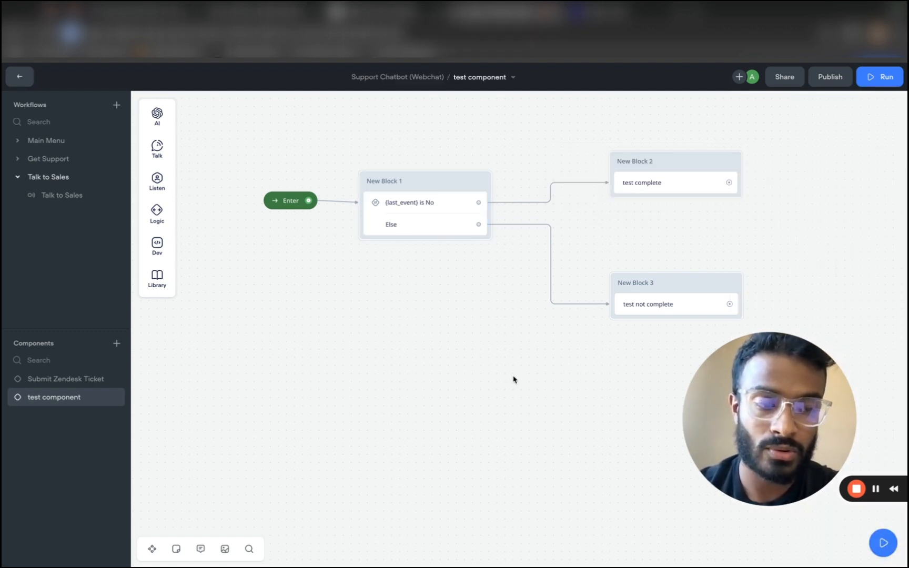
# Start a web chat preview, choose Get Support, and open the Get Support workflow to view its whole path.
pyautogui.click(883, 543)
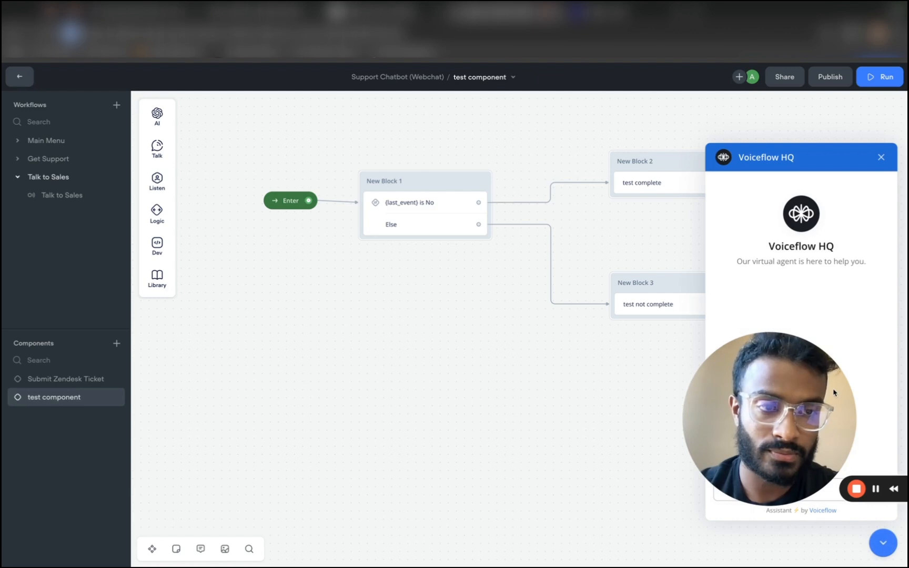
pyautogui.moveTo(813, 365); pyautogui.dragTo(387, 347)
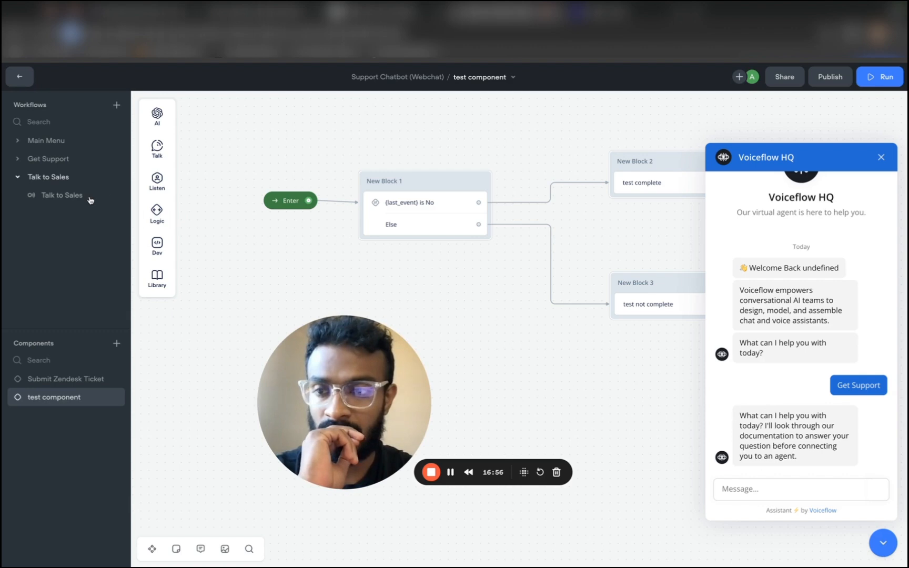
pyautogui.click(60, 164)
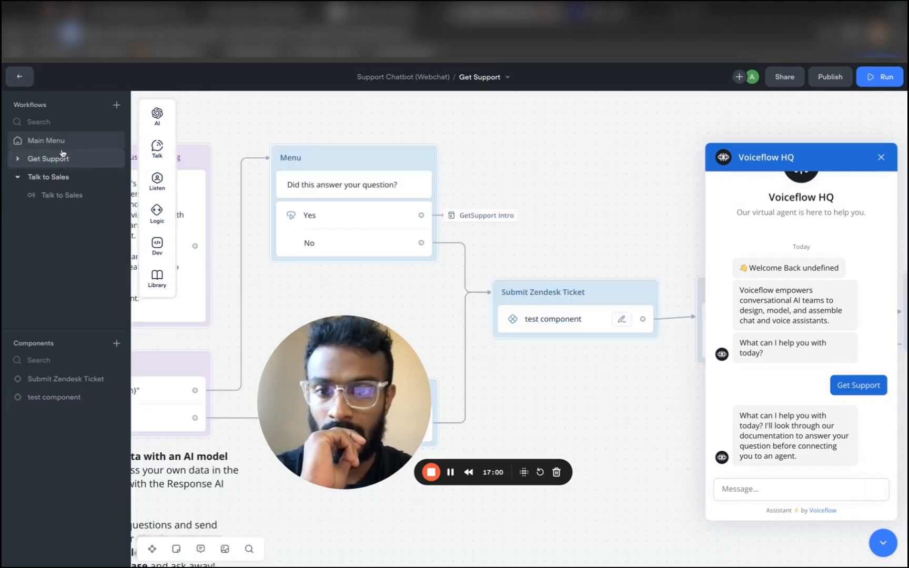
pyautogui.scroll(-3, 366, 185)
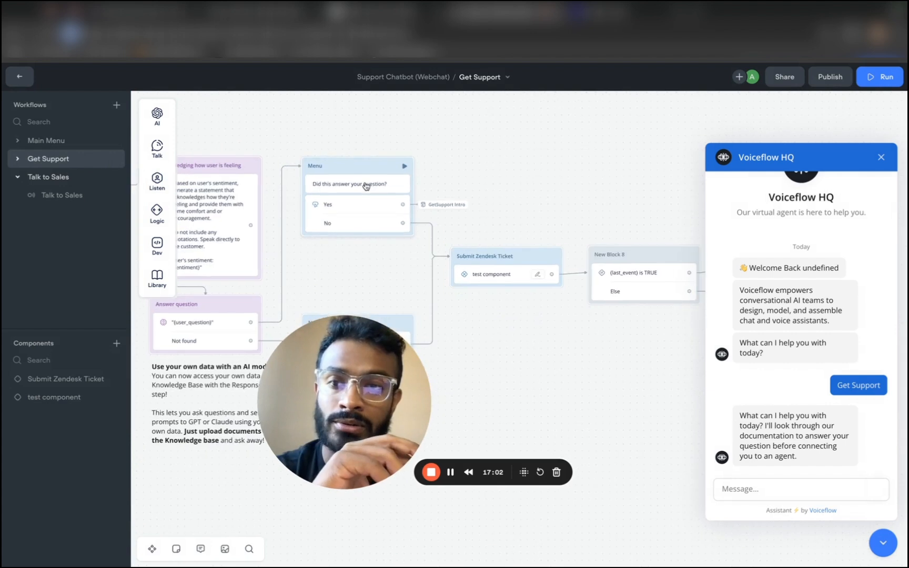
pyautogui.scroll(-3, 366, 185)
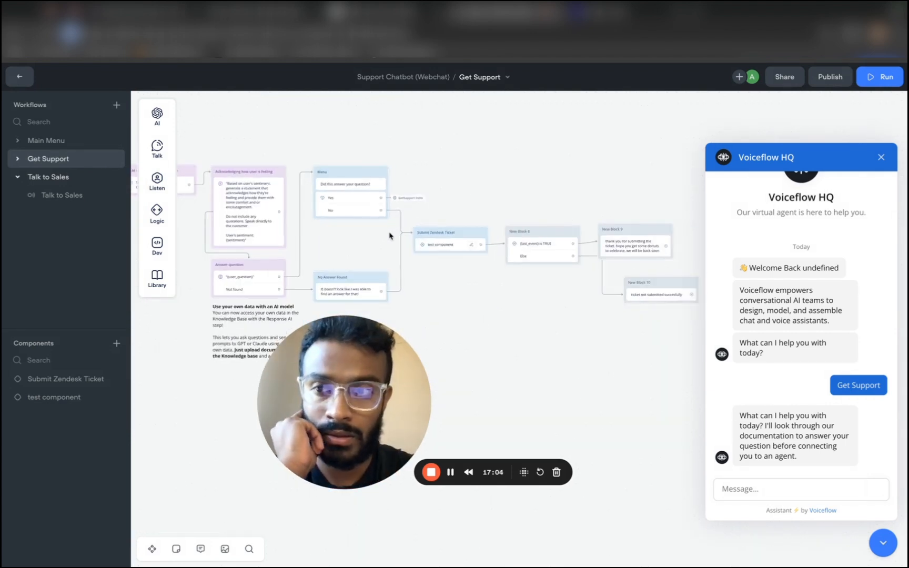
# Run a prototype test from the Menu block in the Get Support workflow and answer No.
pyautogui.scroll(-1, 388, 200)
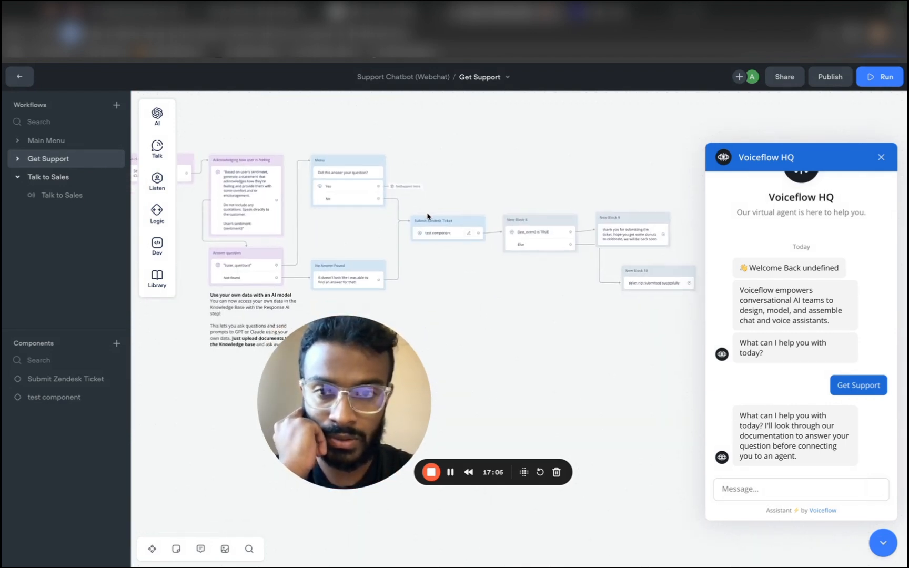
pyautogui.scroll(5, 415, 254)
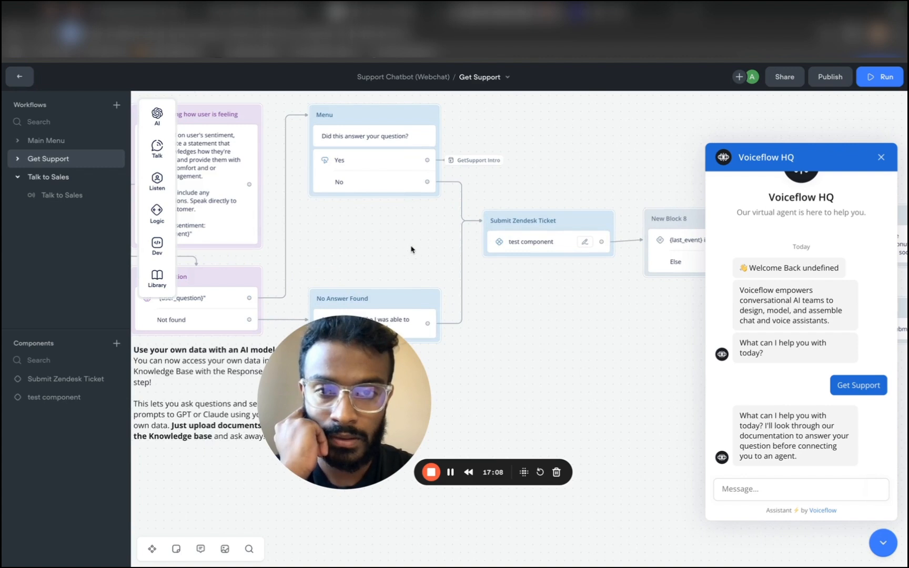
pyautogui.scroll(-1, 368, 228)
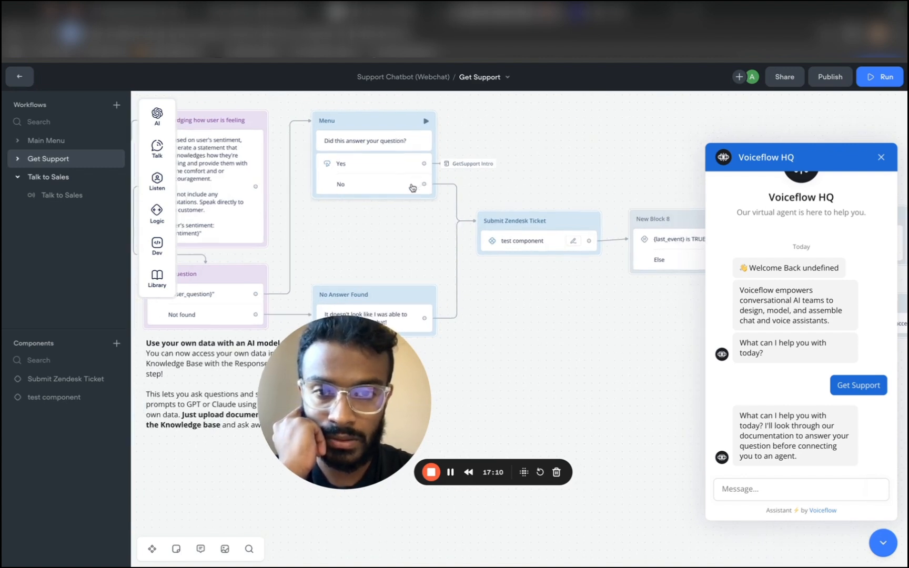
pyautogui.click(426, 123)
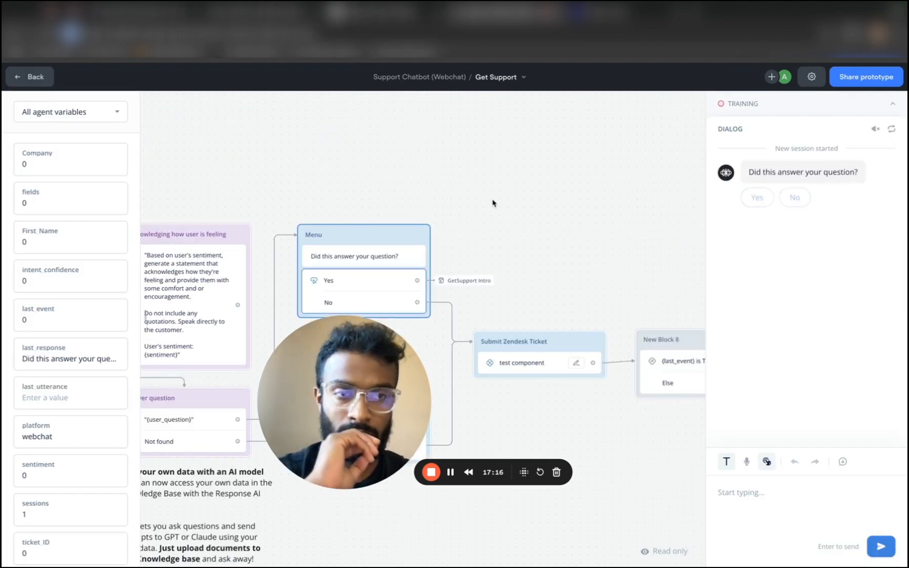
pyautogui.click(793, 201)
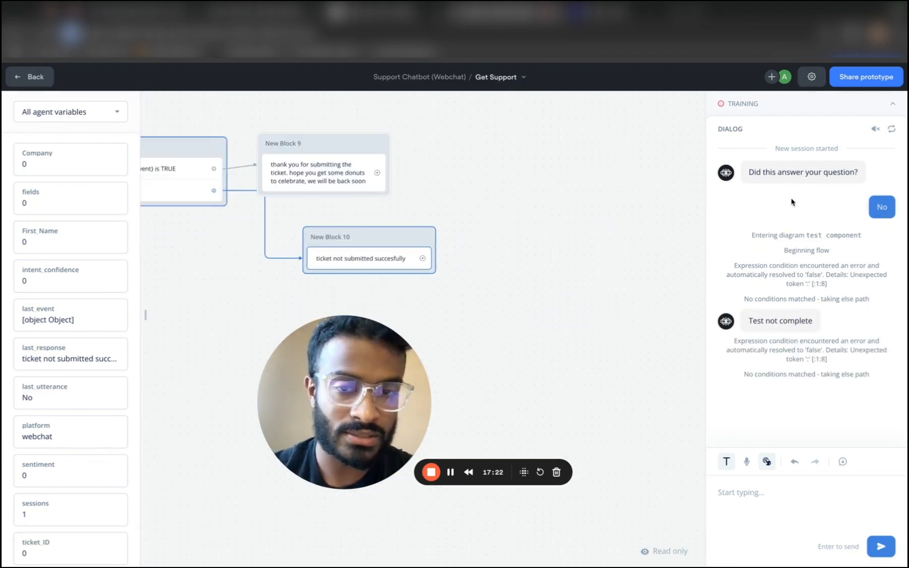
# Leave the test, open test component, and set the New Block 1 condition to match any with {last_event} is "No".
pyautogui.click(24, 78)
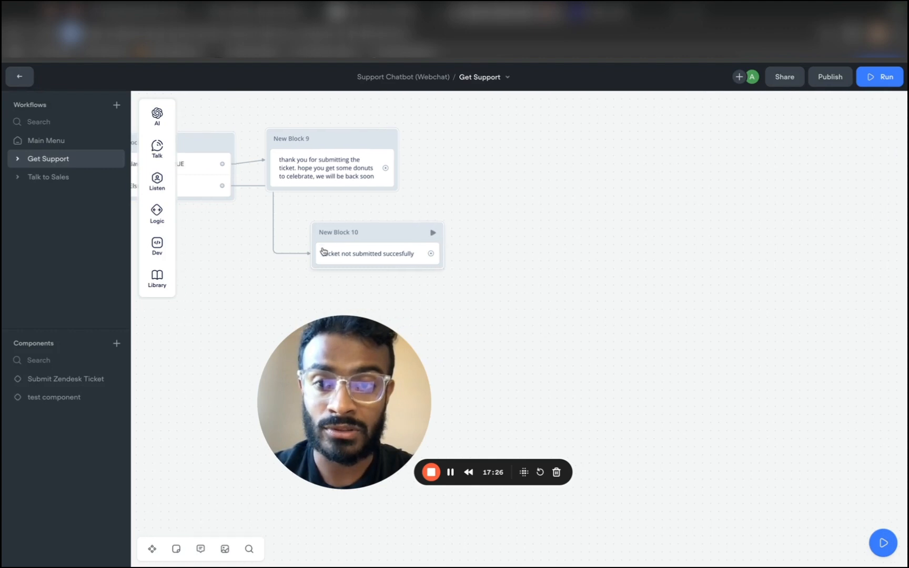
pyautogui.hscroll(-10, 367, 260)
pyautogui.hscroll(-2, 371, 264)
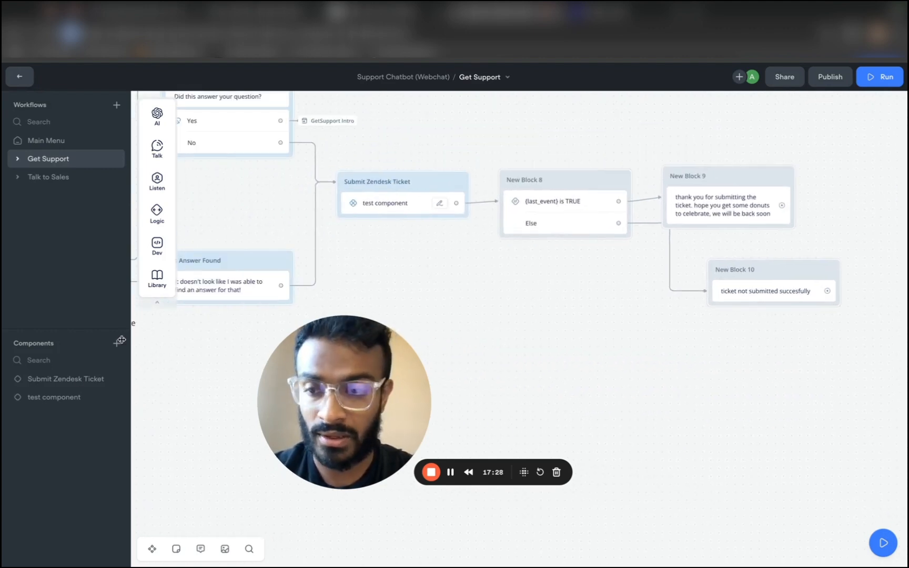
pyautogui.click(55, 397)
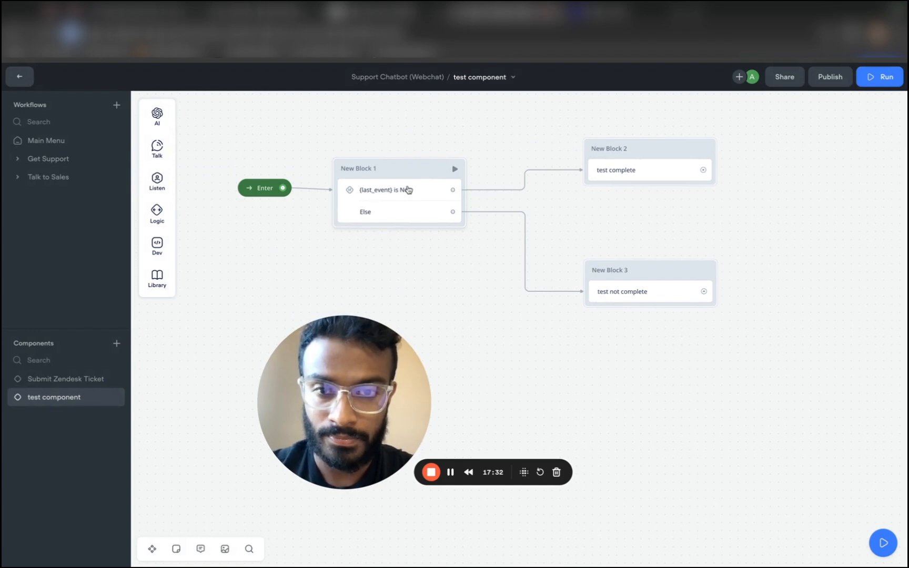
pyautogui.click(419, 197)
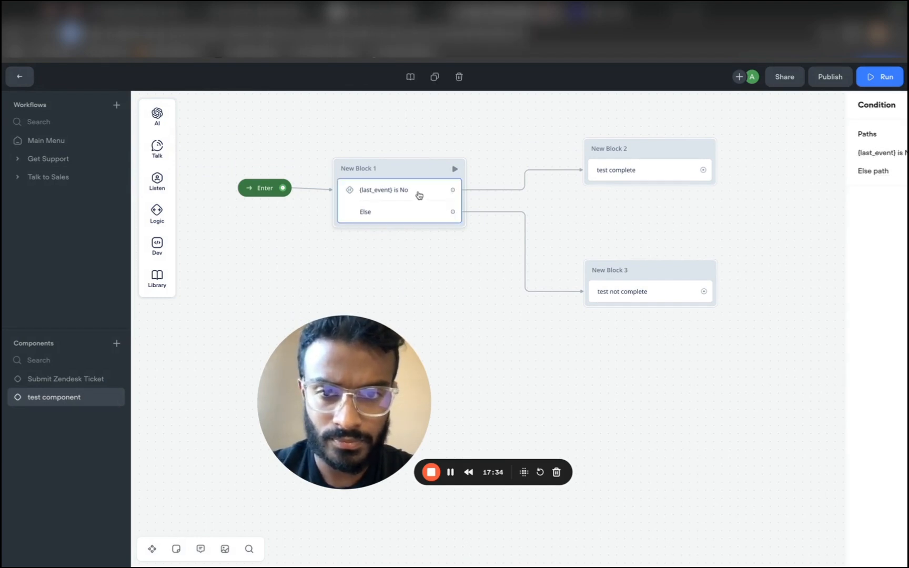
pyautogui.click(802, 153)
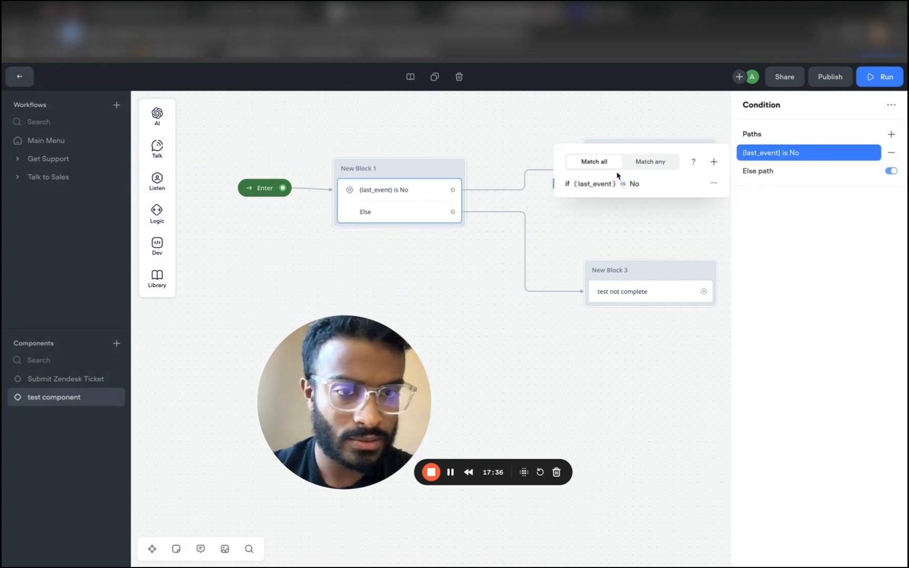
pyautogui.click(646, 168)
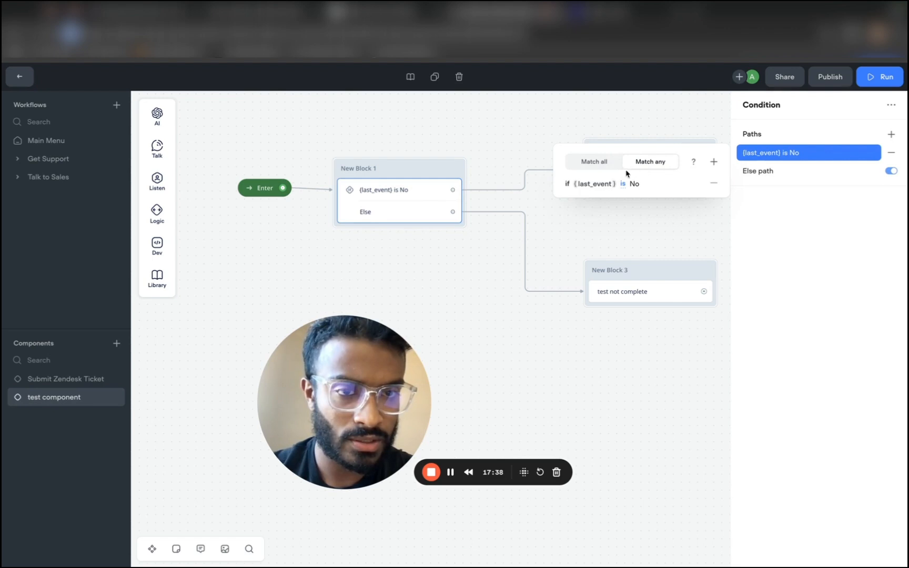
pyautogui.click(630, 184)
pyautogui.write('"No')
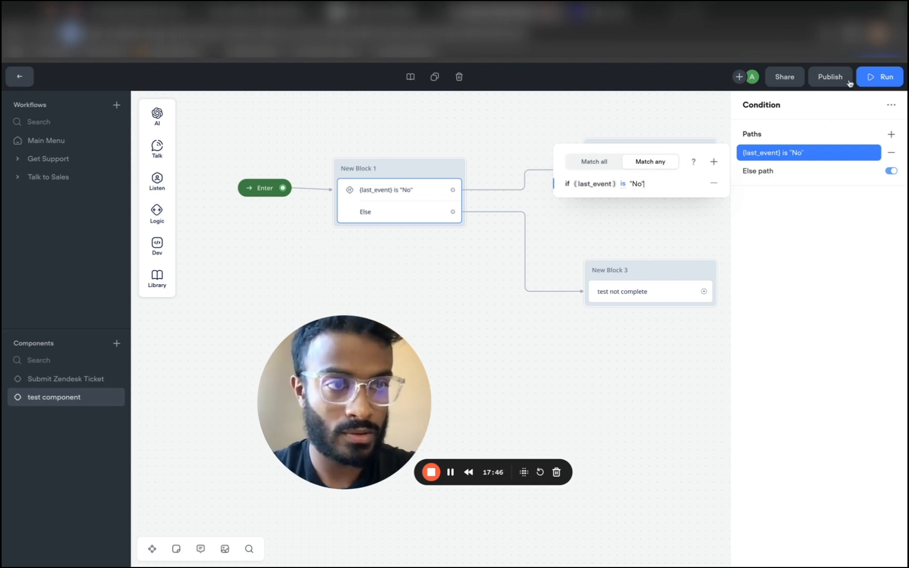
# Return to the Get Support workflow, rerun the test from the Menu block, and answer No to try the quoted condition.
pyautogui.click(157, 213)
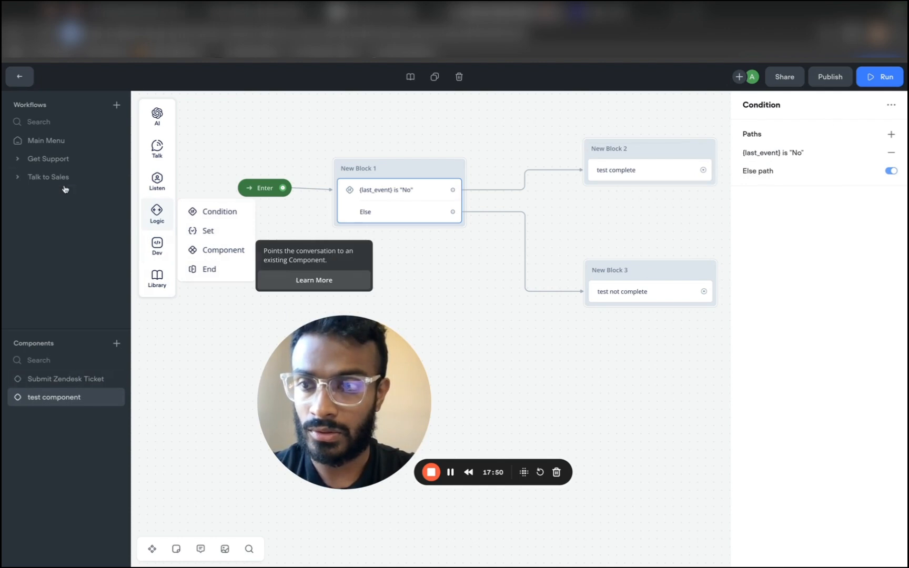
pyautogui.click(66, 161)
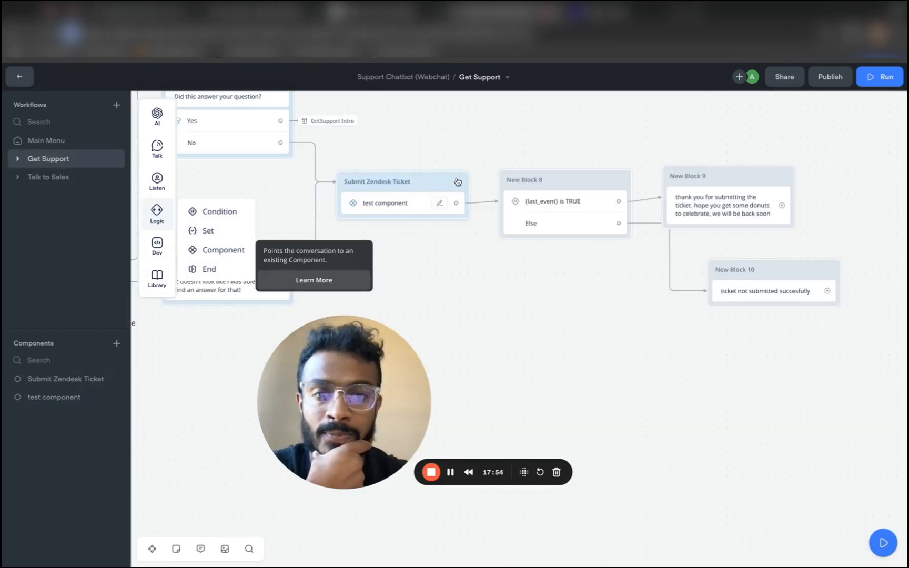
pyautogui.click(457, 181)
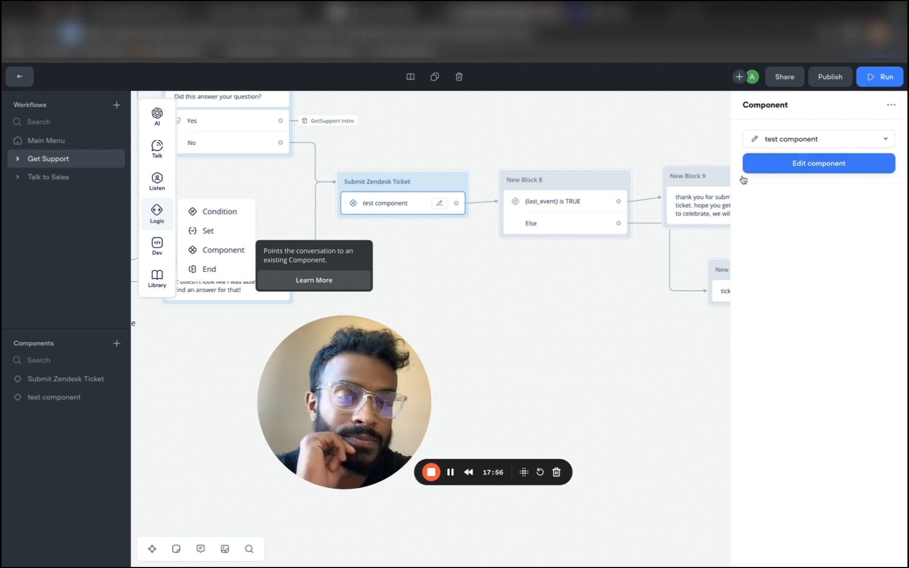
pyautogui.hscroll(-5, 386, 216)
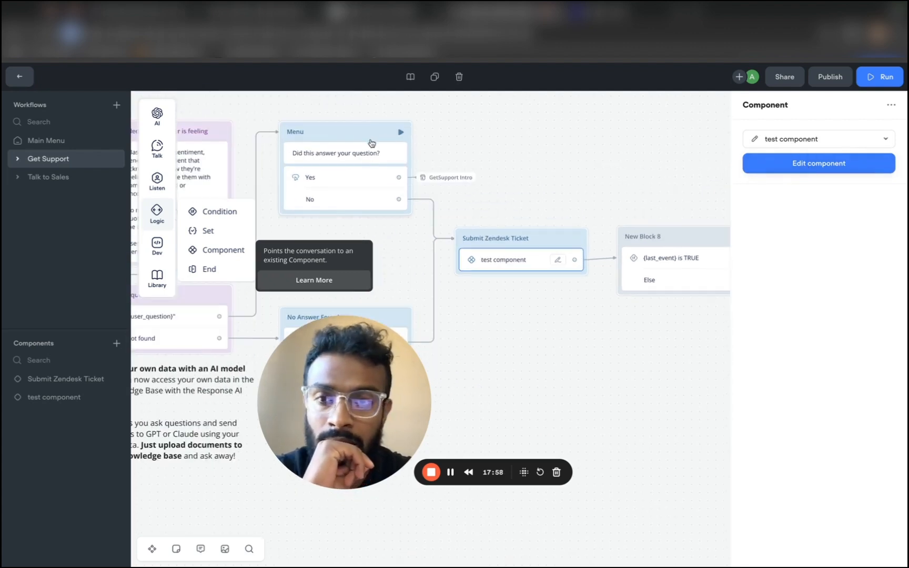
pyautogui.click(401, 135)
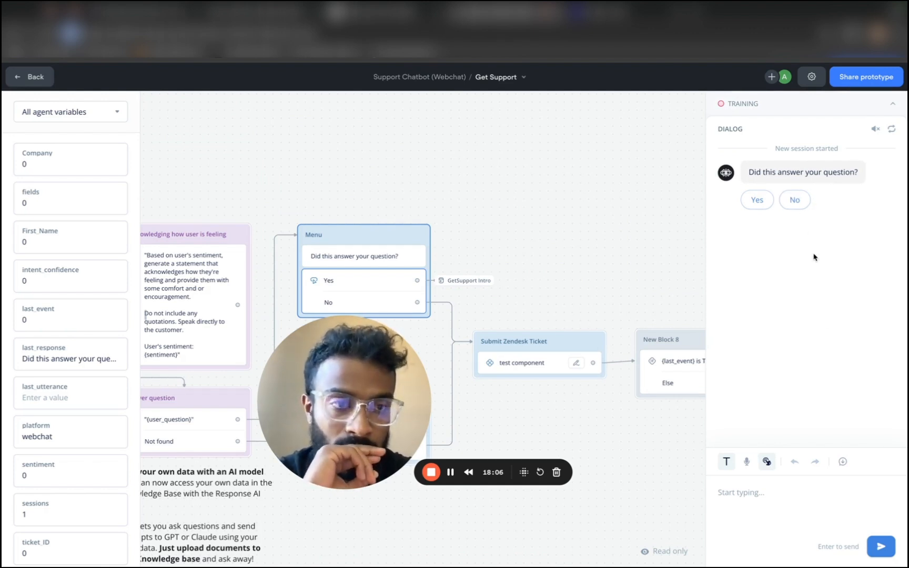
pyautogui.click(794, 201)
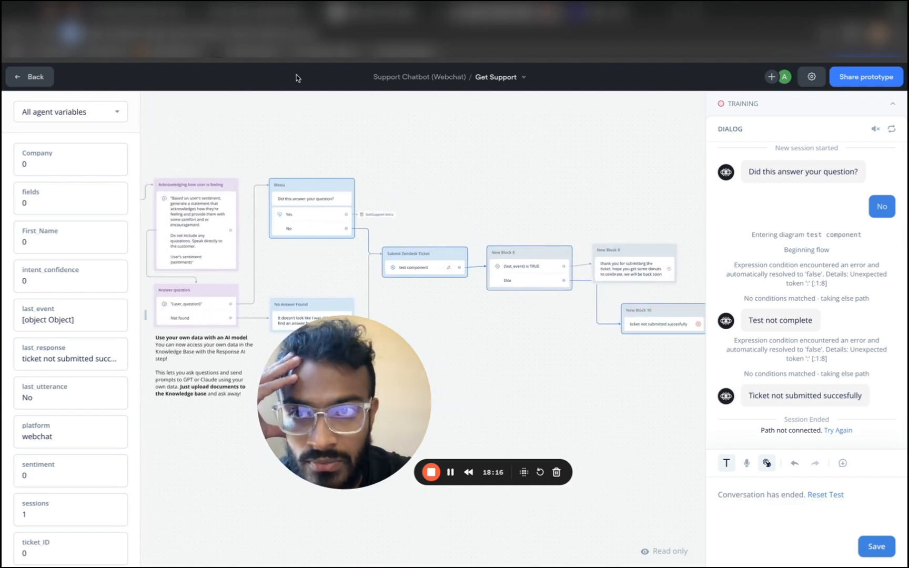
# Switch to the Adding custom Variables documentation and reread the last_event notes under Pass custom variable values.
pyautogui.click(406, 21)
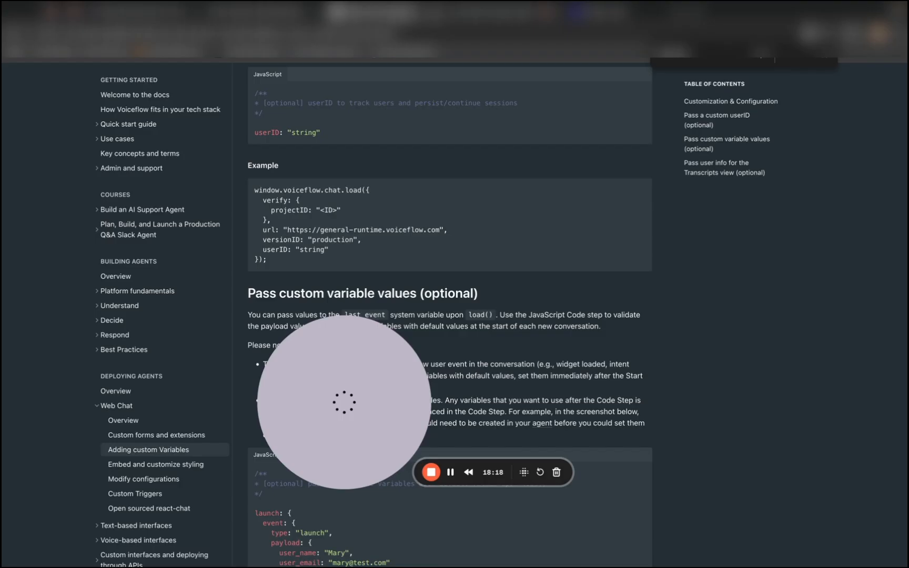
pyautogui.scroll(-4, 460, 284)
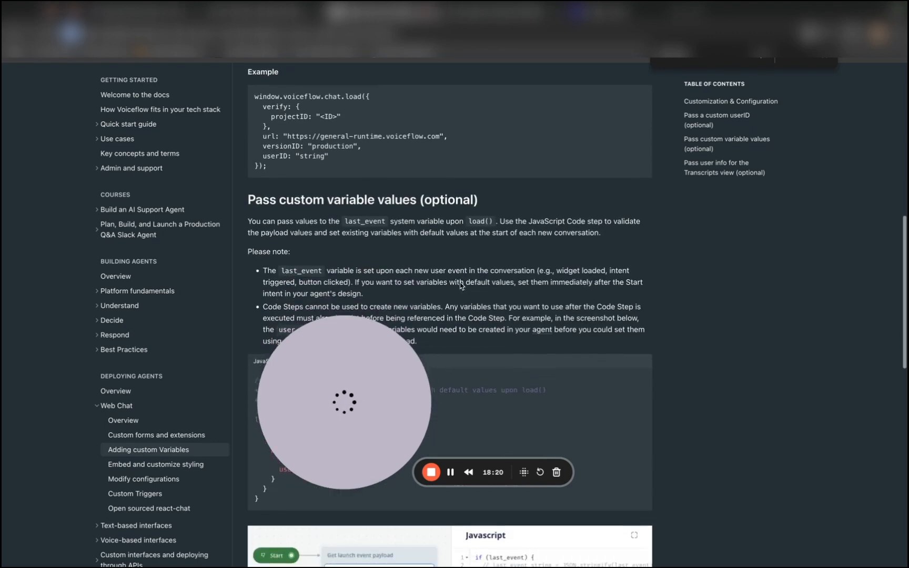
pyautogui.scroll(-1, 460, 286)
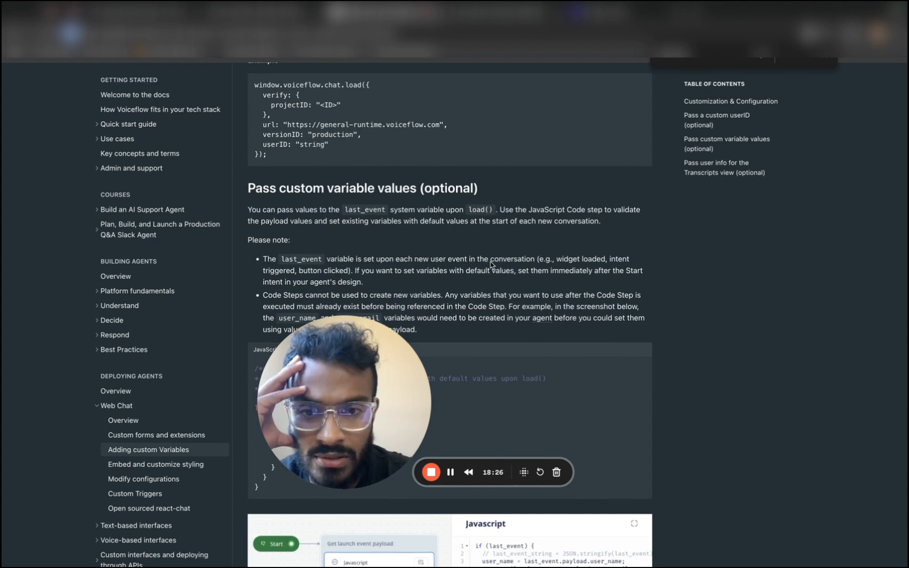
pyautogui.scroll(-2, 513, 269)
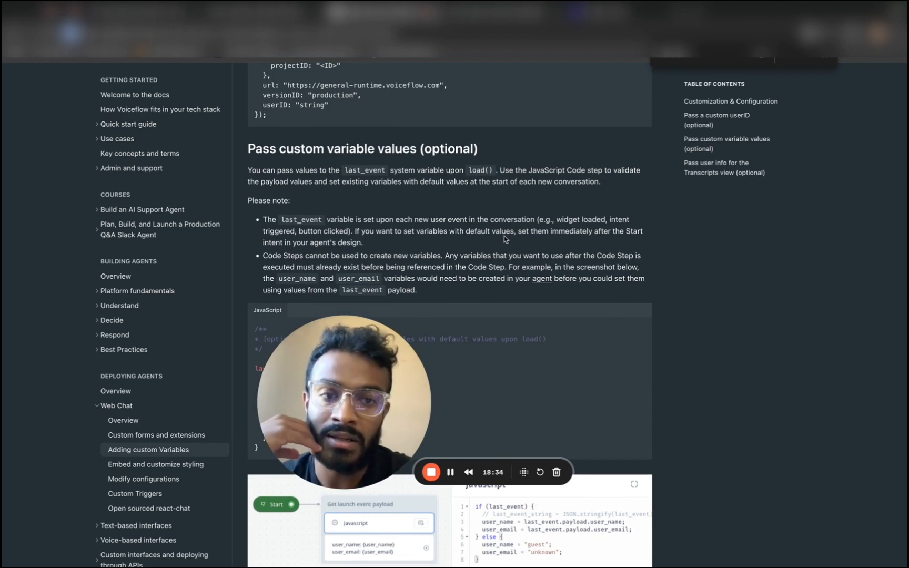
pyautogui.scroll(-1, 504, 240)
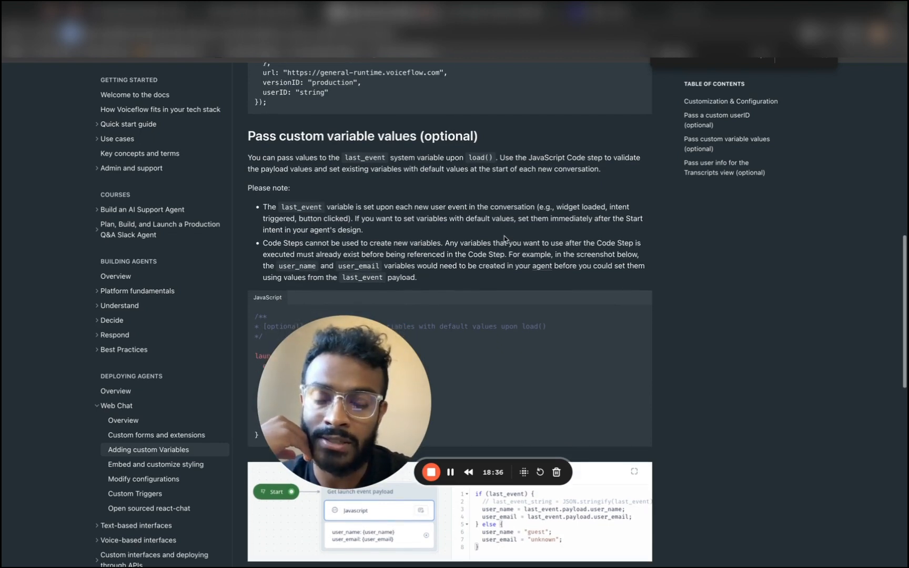
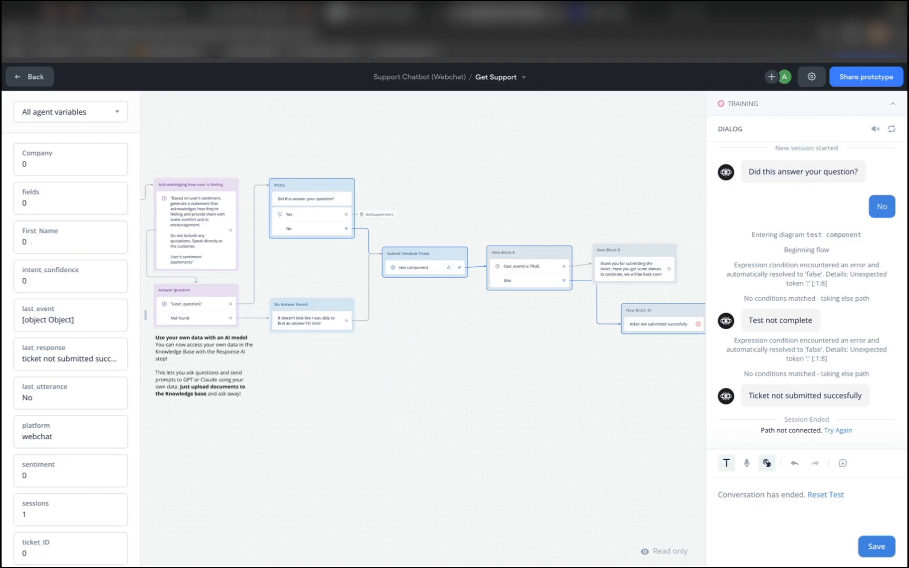
# Back in the Voiceflow prototype test, try overriding the last_event variable with the value No.
pyautogui.scroll(-5, 385, 277)
pyautogui.hscroll(-4, 386, 277)
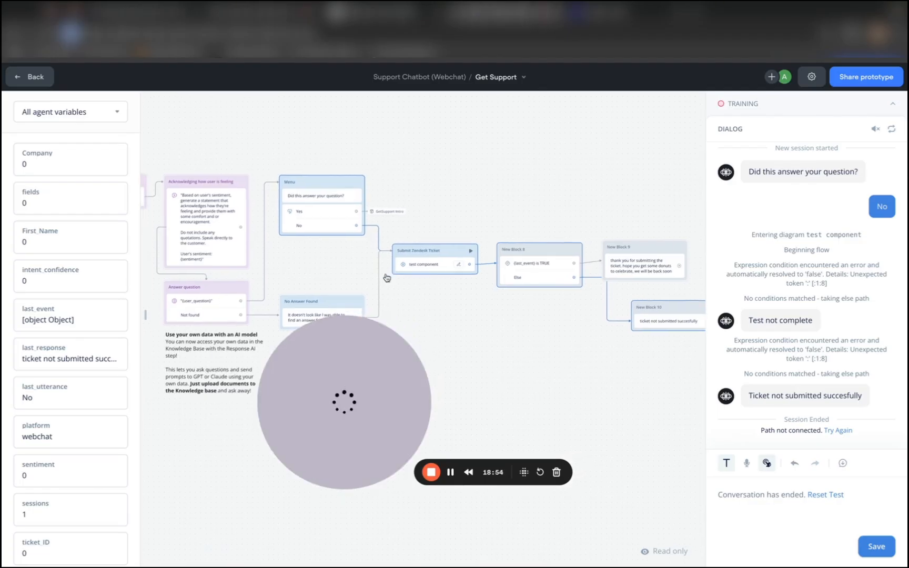
pyautogui.hscroll(-4, 406, 280)
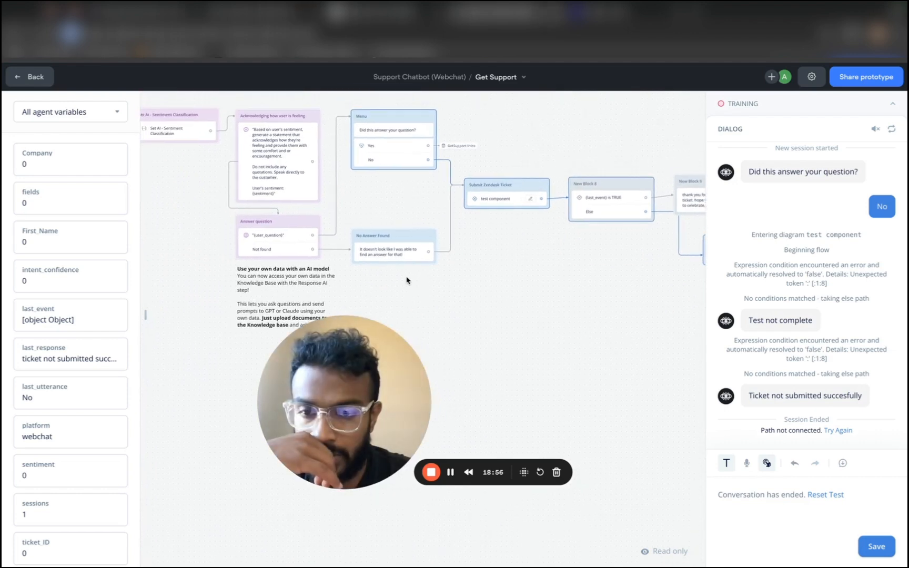
pyautogui.scroll(3, 406, 279)
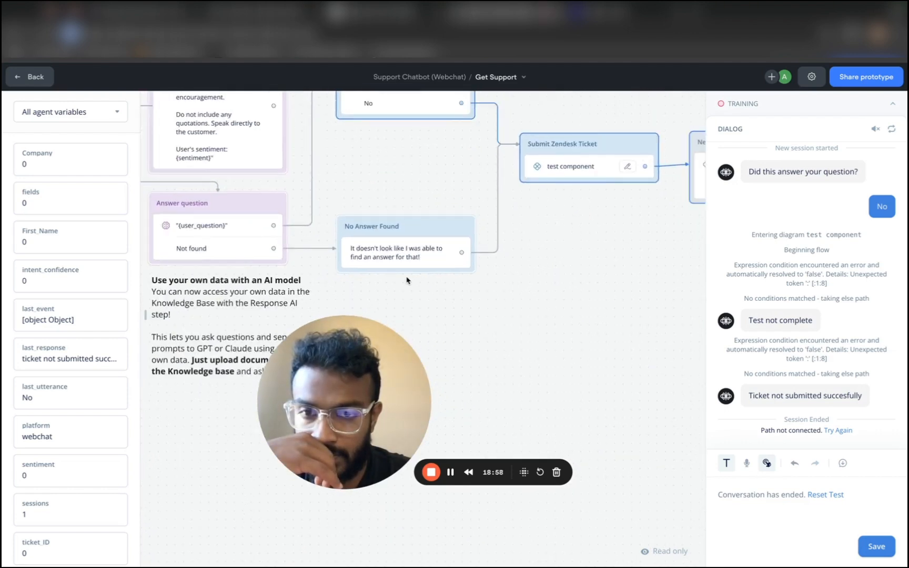
pyautogui.scroll(-1, 406, 280)
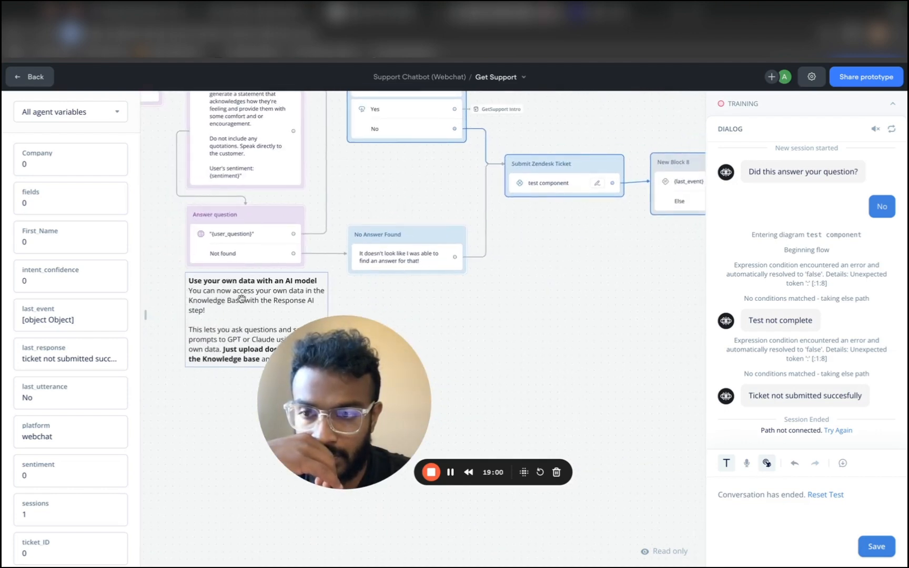
pyautogui.click(72, 316)
pyautogui.hotkey('ctrl', 'a')
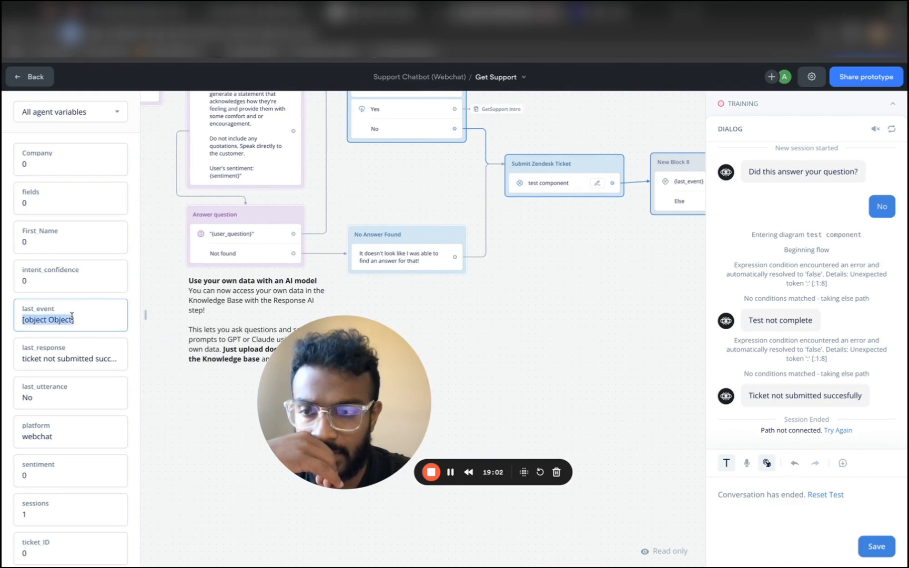
pyautogui.write('No')
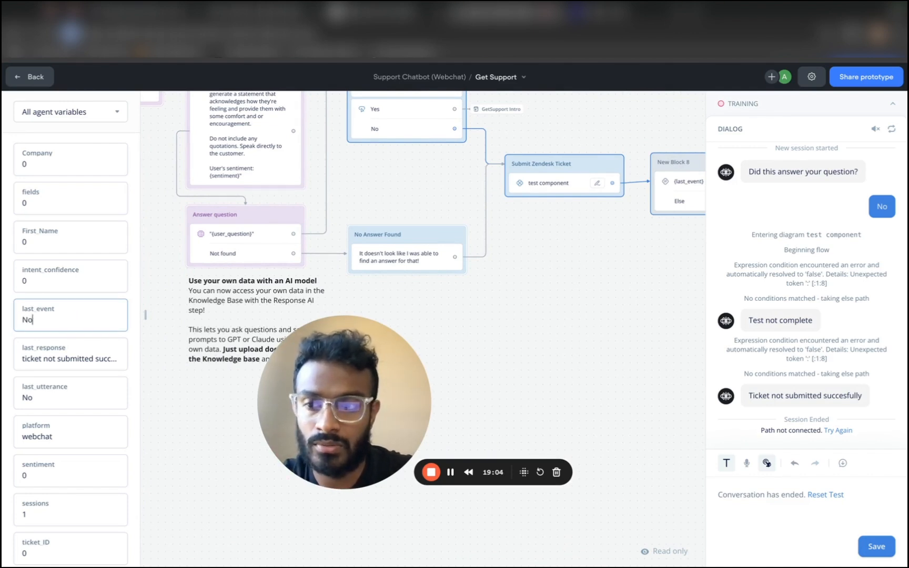
pyautogui.click(465, 295)
# Restart the test from the Menu block and inspect the last_utterance field and the surrounding agent variables.
pyautogui.scroll(2, 448, 262)
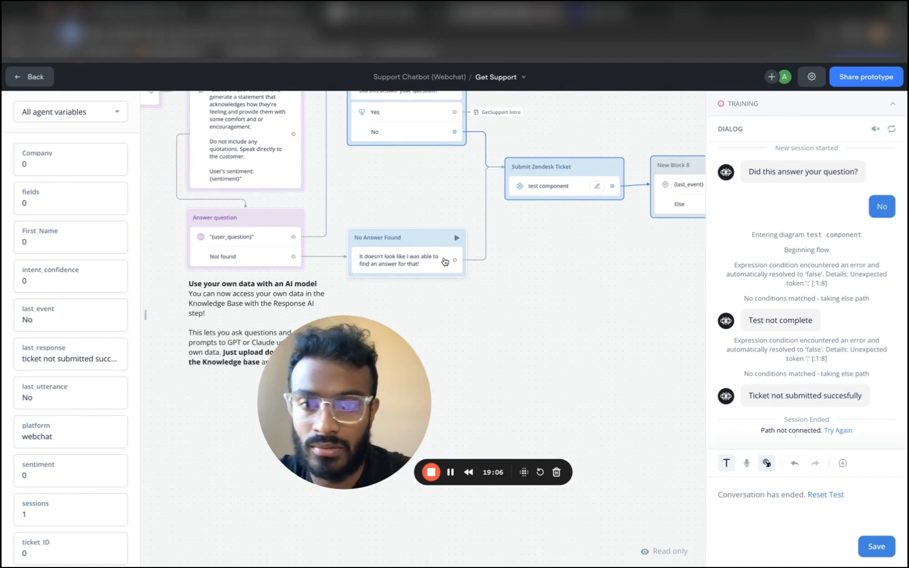
pyautogui.scroll(2, 456, 168)
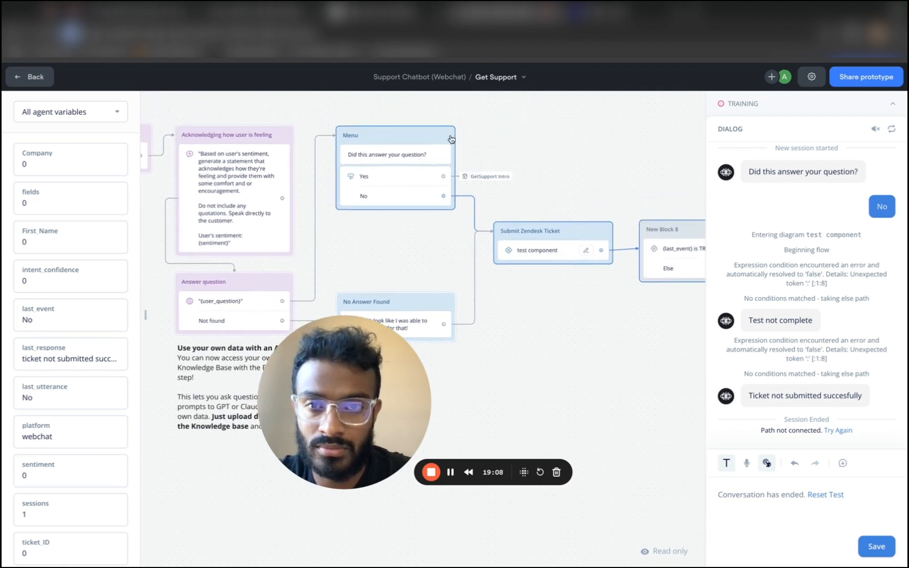
pyautogui.click(447, 141)
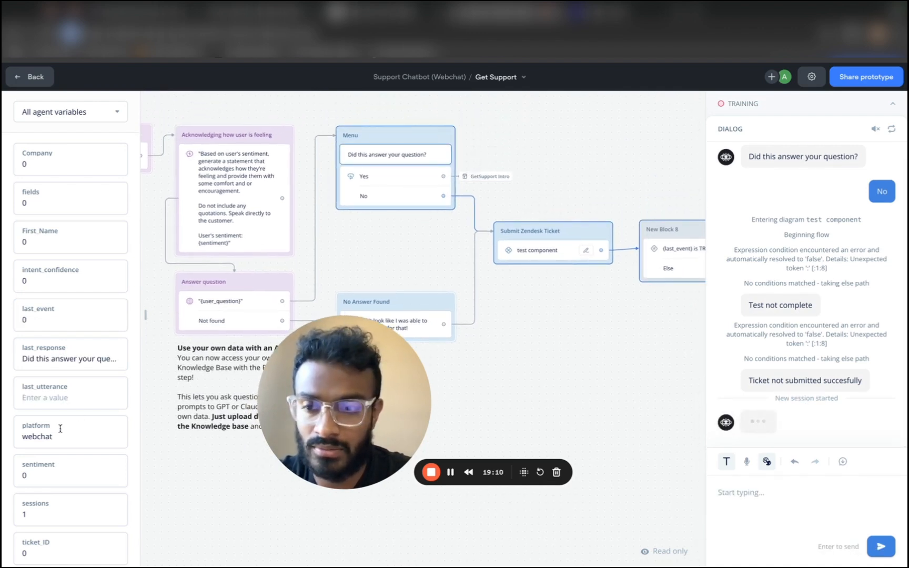
pyautogui.click(53, 386)
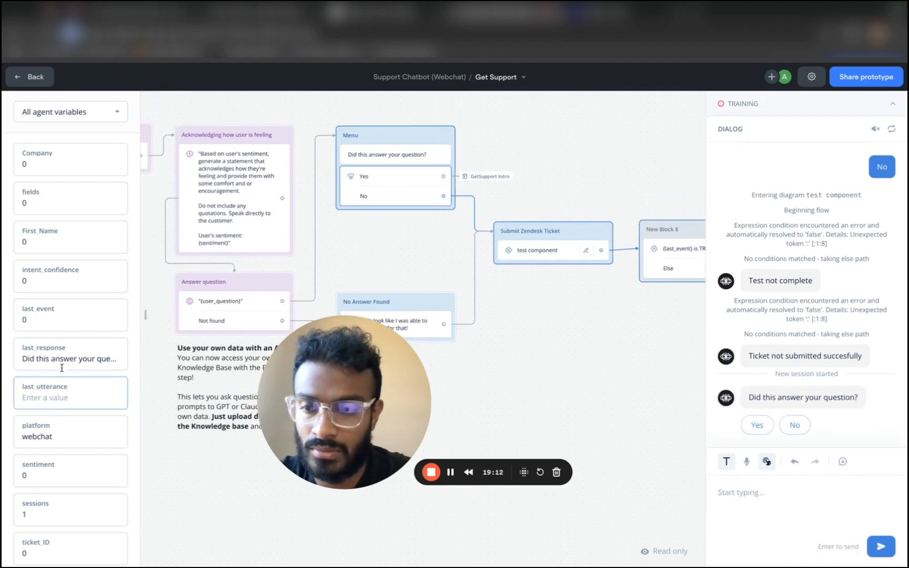
pyautogui.scroll(-1, 66, 365)
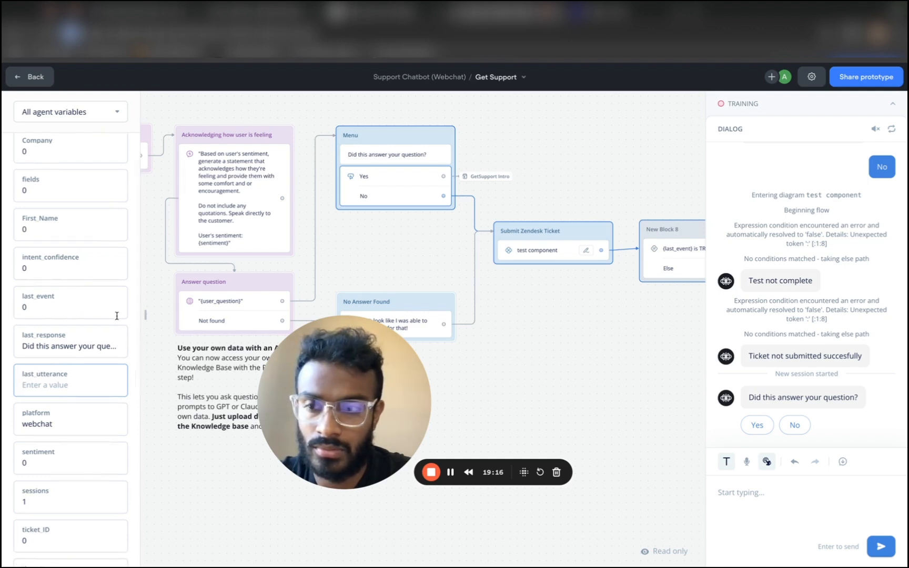
# Answer Yes in the Voiceflow test dialog and override the last_event variable with No.
pyautogui.click(757, 425)
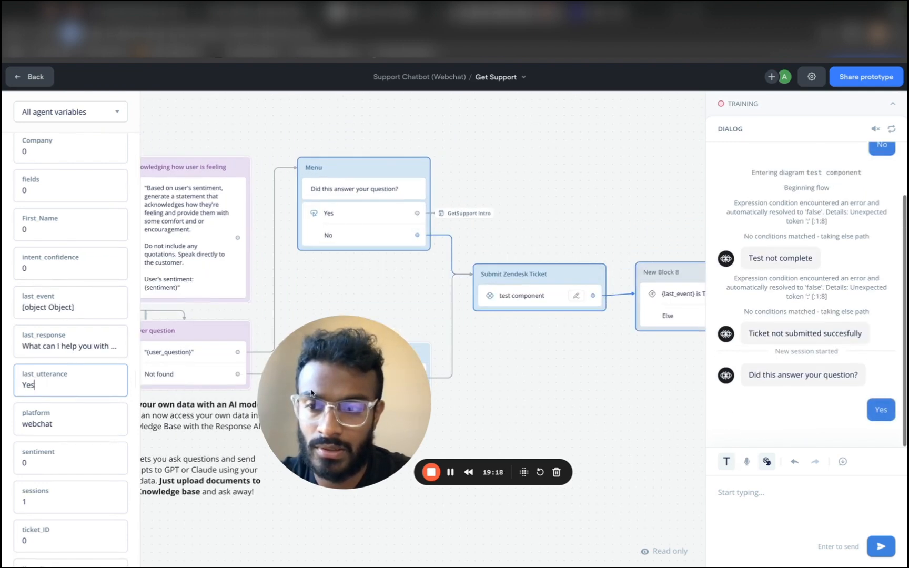
pyautogui.tripleClick(47, 307)
pyautogui.write('N')
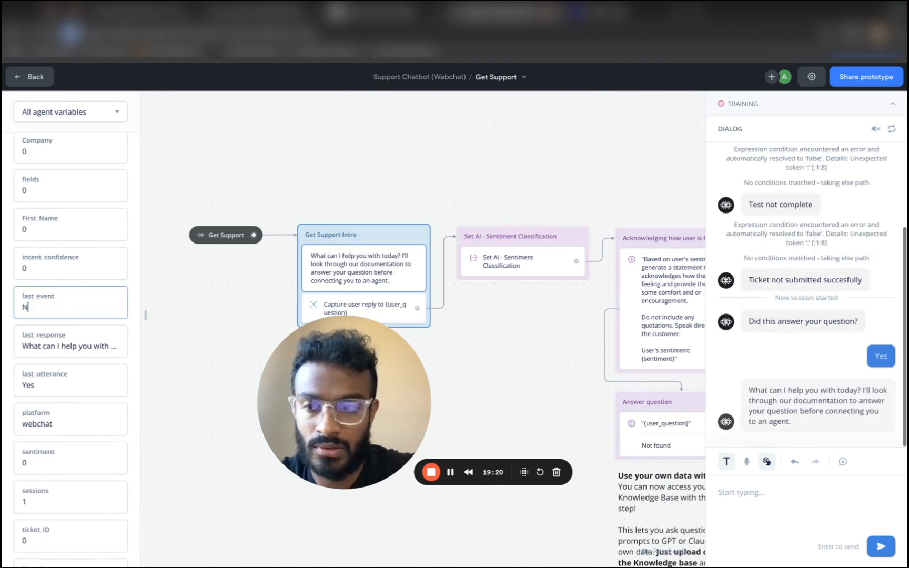
pyautogui.write('o')
pyautogui.press('Return')
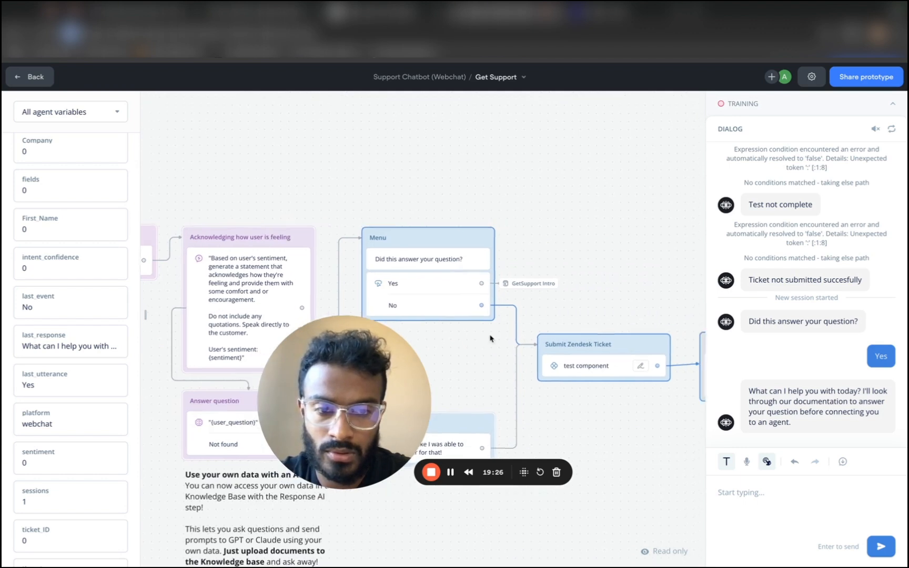
# Return to the Get Support editor, select the test component step, and look through the available Library, Logic, Listen and Talk steps.
pyautogui.click(552, 346)
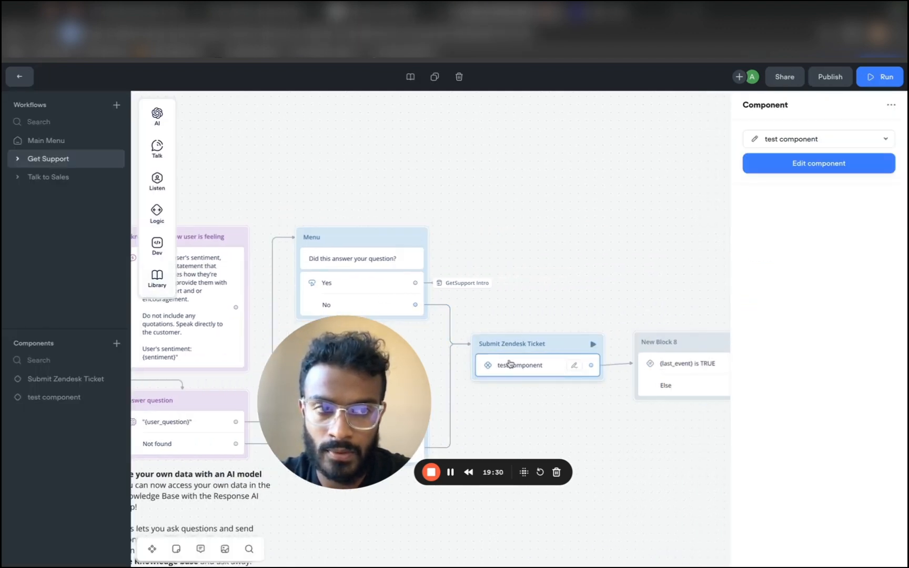
pyautogui.moveTo(160, 277)
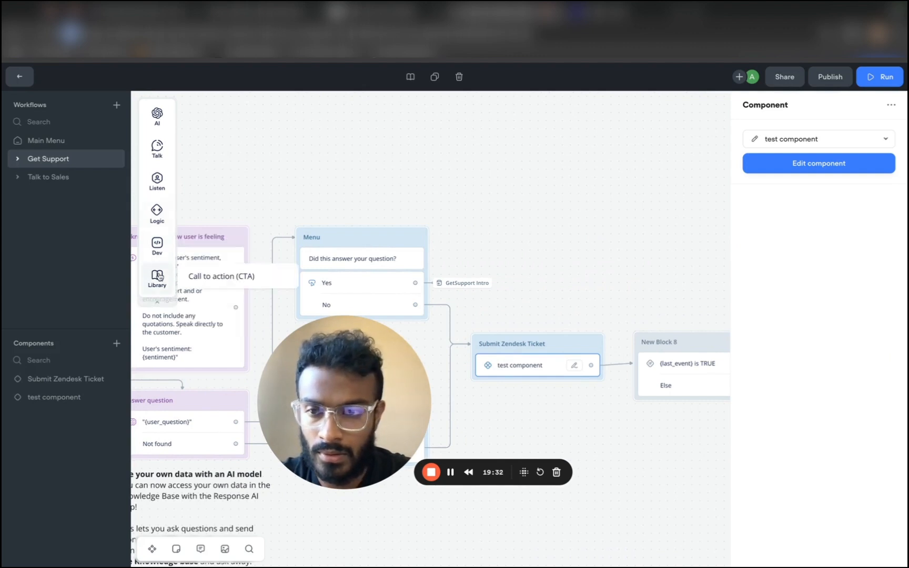
pyautogui.moveTo(156, 210)
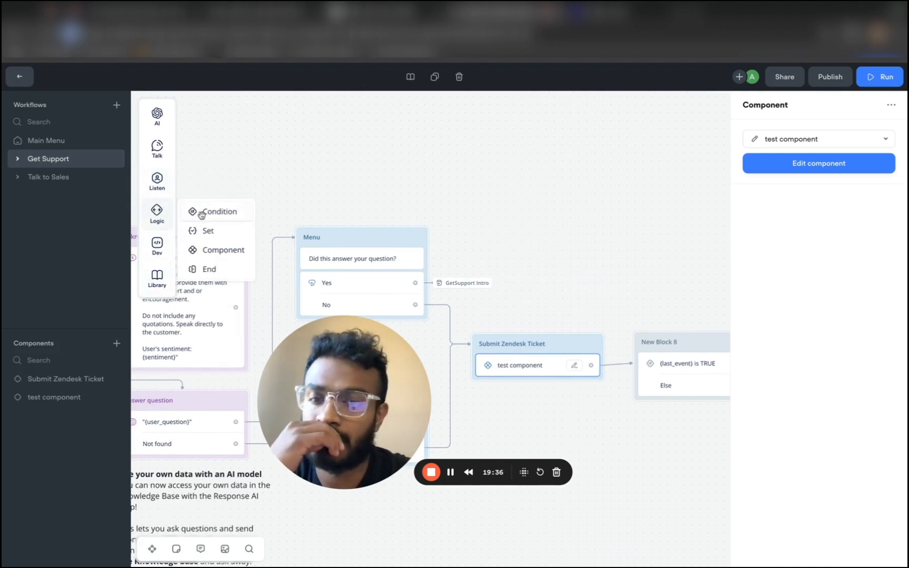
pyautogui.moveTo(201, 215)
pyautogui.moveTo(156, 180)
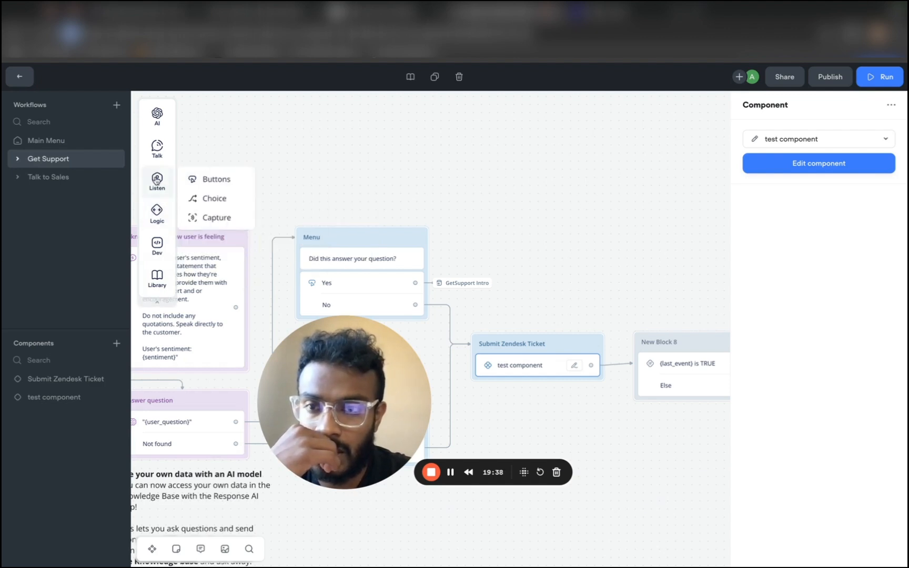
pyautogui.moveTo(158, 150)
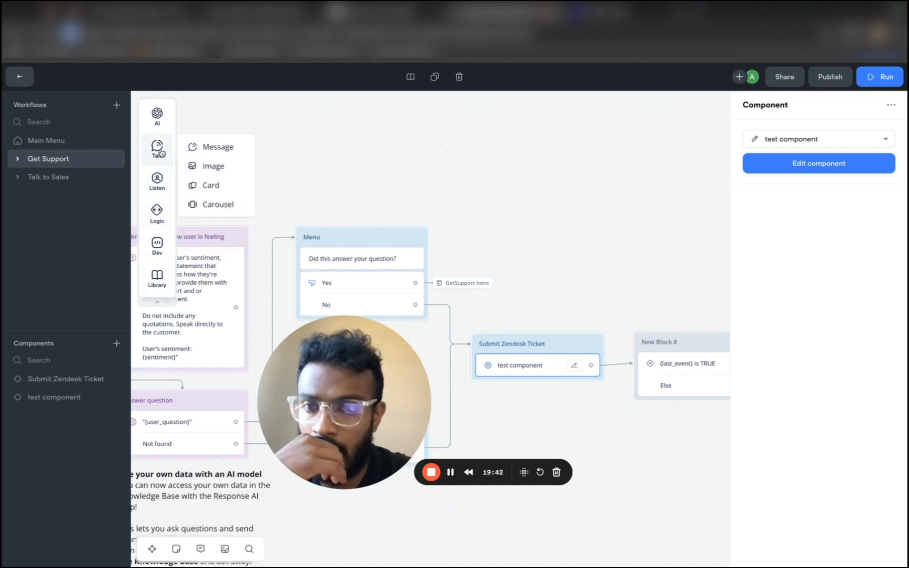
pyautogui.moveTo(161, 126)
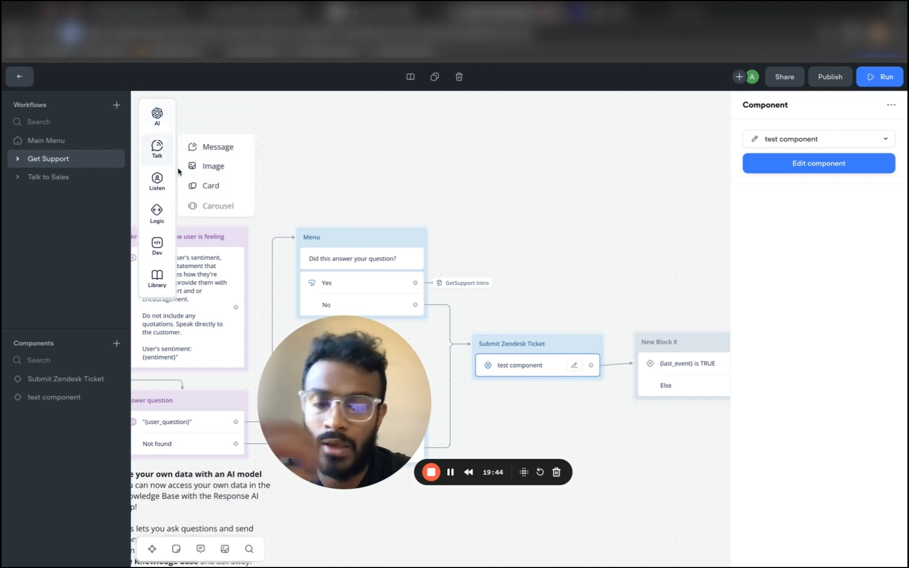
# Examine the Get Support flow from the Menu block through Submit Zendesk Ticket to the last_event condition and its two closing messages.
pyautogui.scroll(-5, 493, 229)
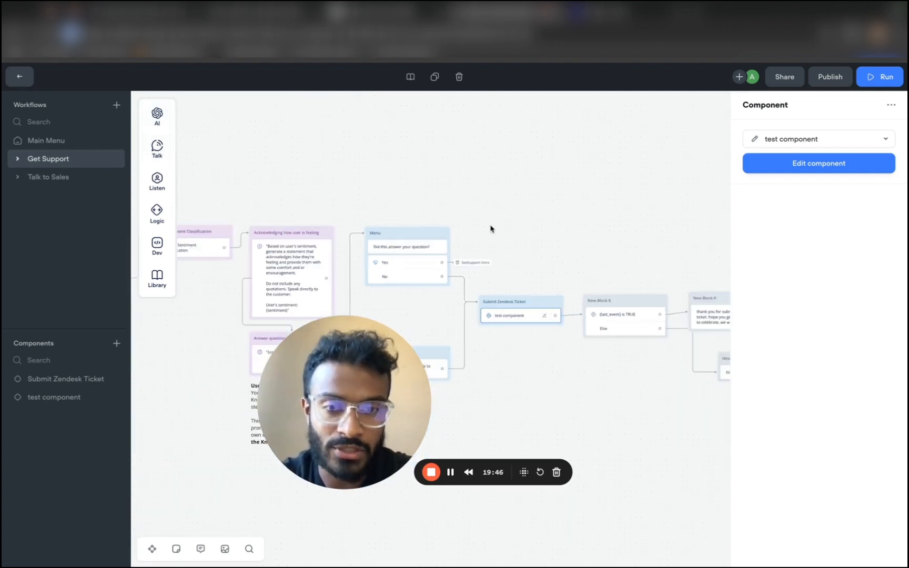
pyautogui.hscroll(5, 535, 231)
pyautogui.scroll(-3, 535, 232)
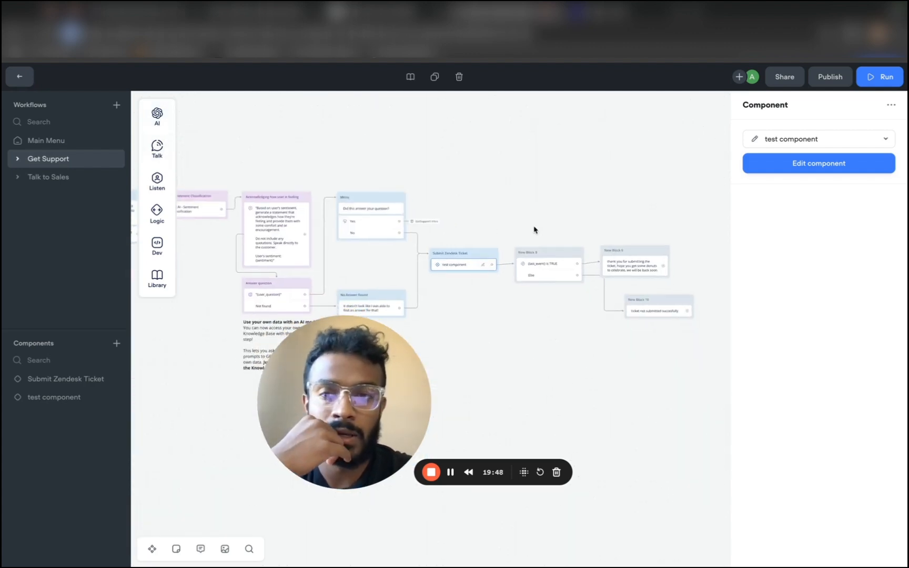
pyautogui.scroll(5, 534, 230)
pyautogui.hscroll(2, 534, 230)
pyautogui.scroll(-3, 535, 230)
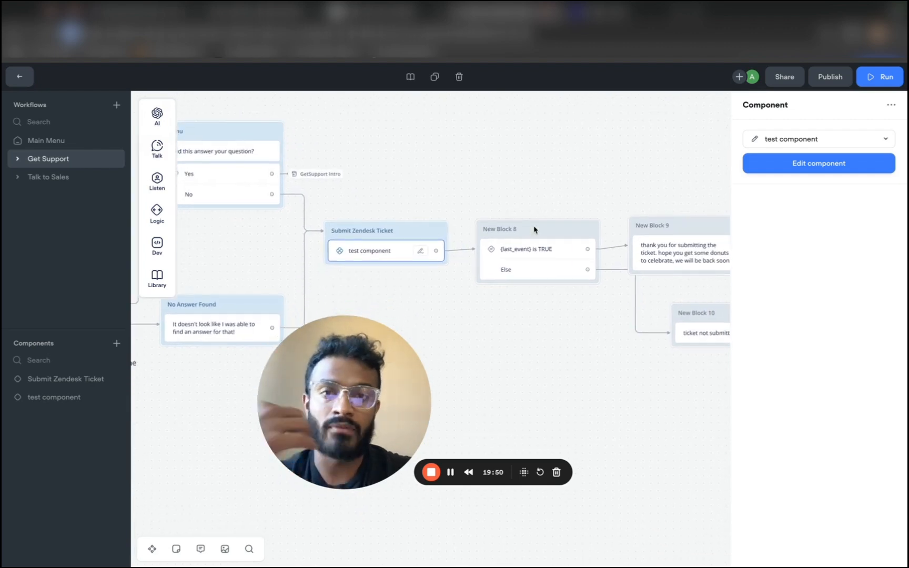
pyautogui.scroll(-10, 534, 230)
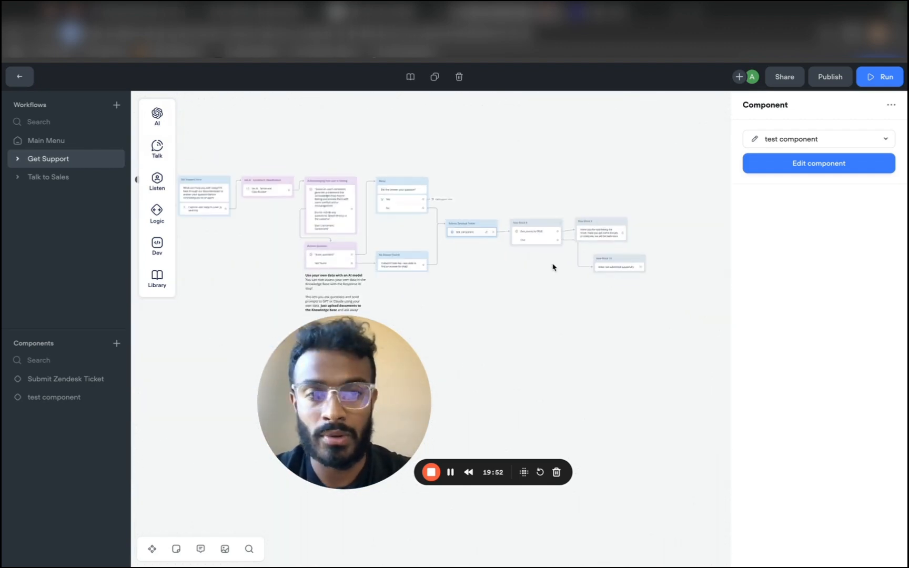
pyautogui.scroll(5, 552, 267)
pyautogui.click(553, 267)
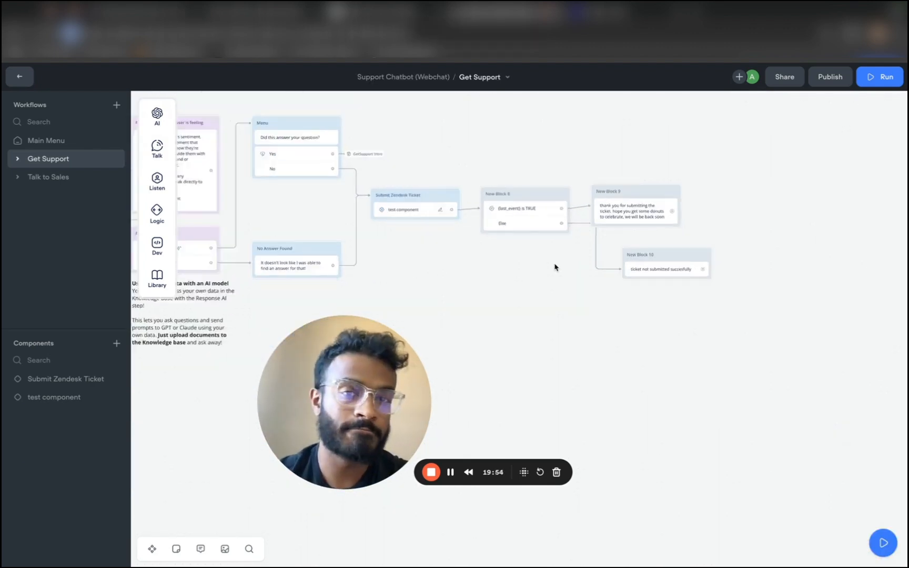
pyautogui.scroll(-5, 555, 267)
pyautogui.scroll(6, 565, 282)
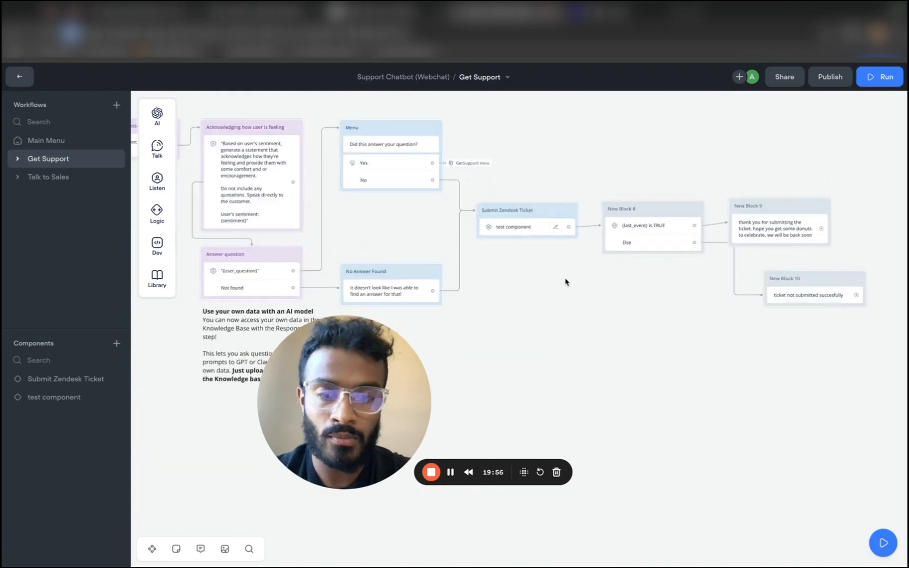
pyautogui.hscroll(-2, 595, 287)
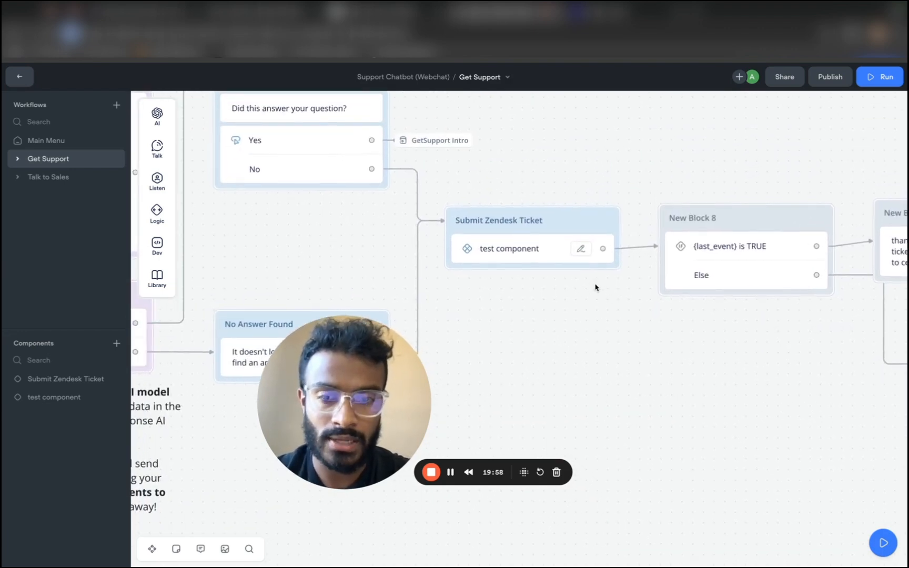
pyautogui.moveTo(381, 356); pyautogui.dragTo(733, 411)
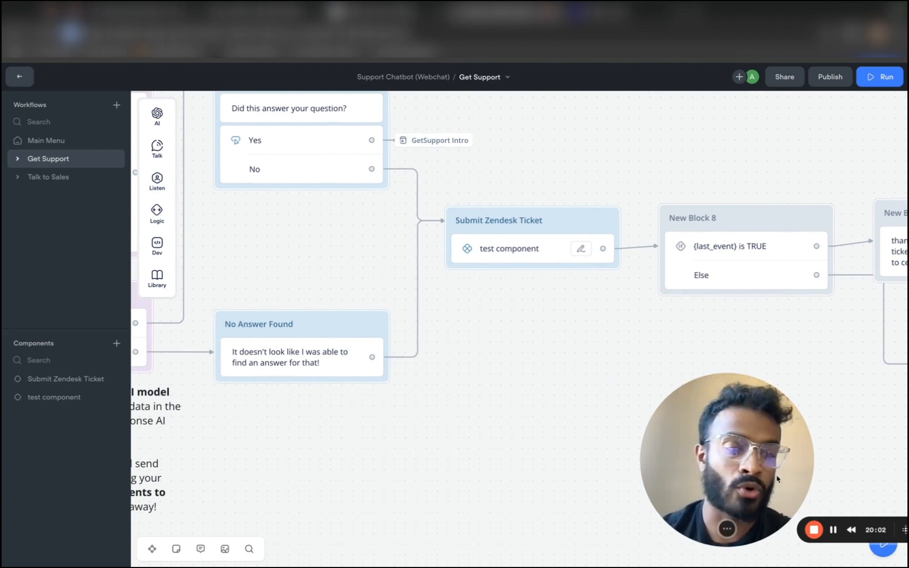
pyautogui.scroll(4, 594, 436)
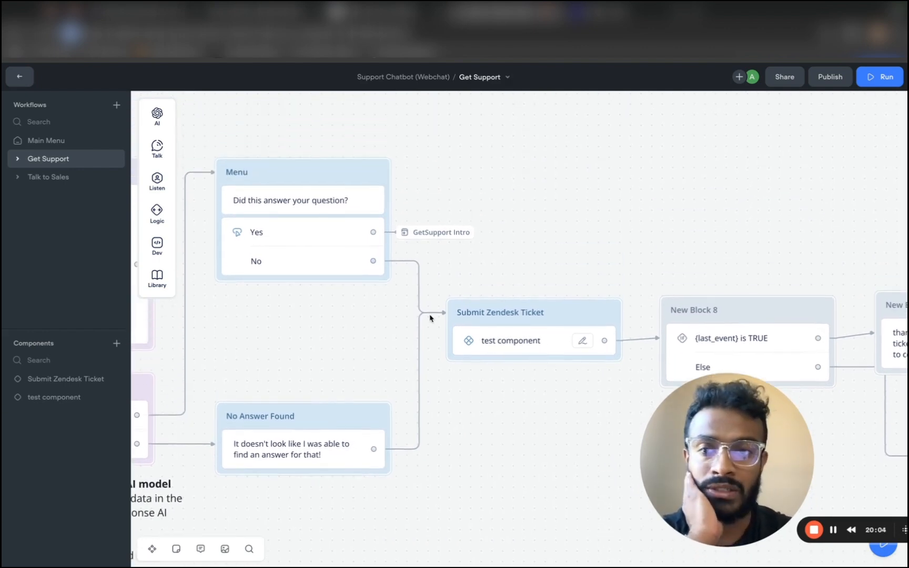
pyautogui.scroll(-3, 417, 284)
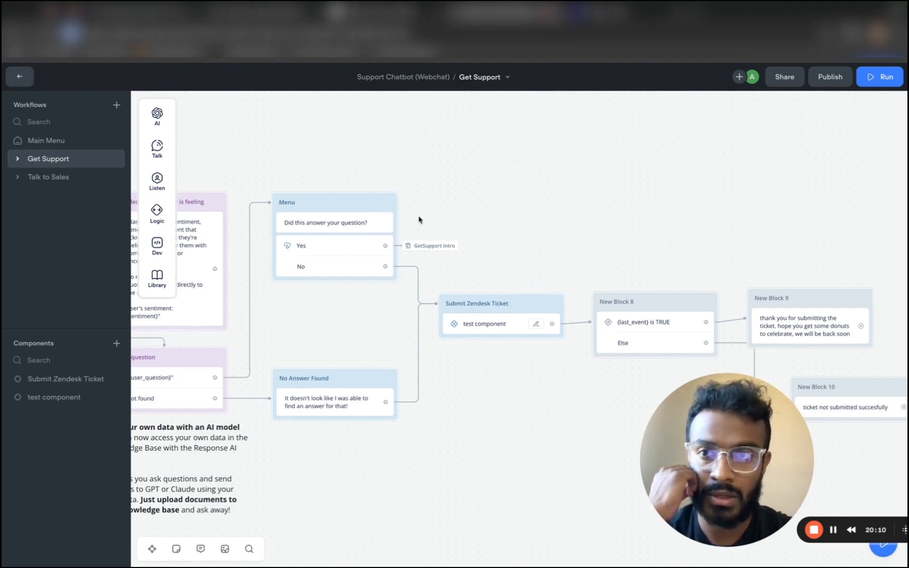
pyautogui.scroll(-5, 463, 197)
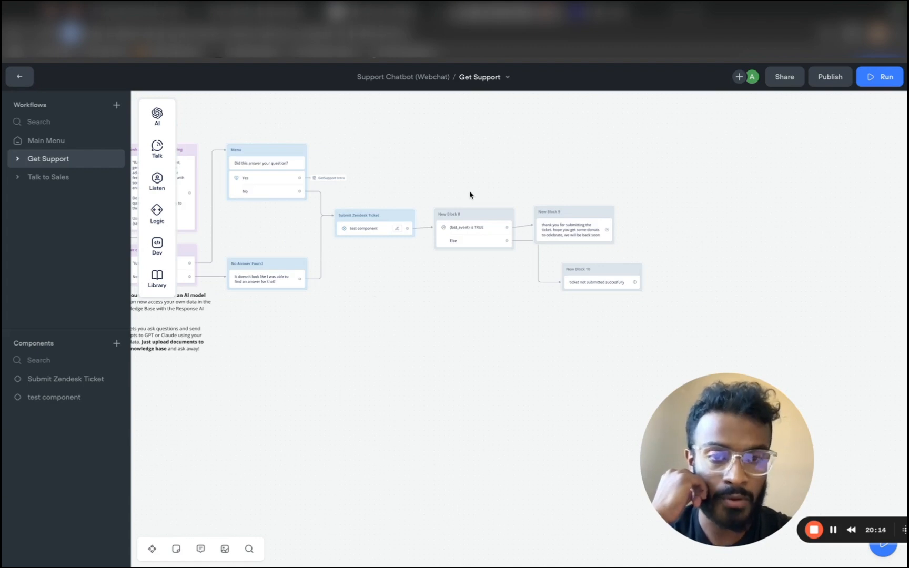
pyautogui.scroll(5, 482, 197)
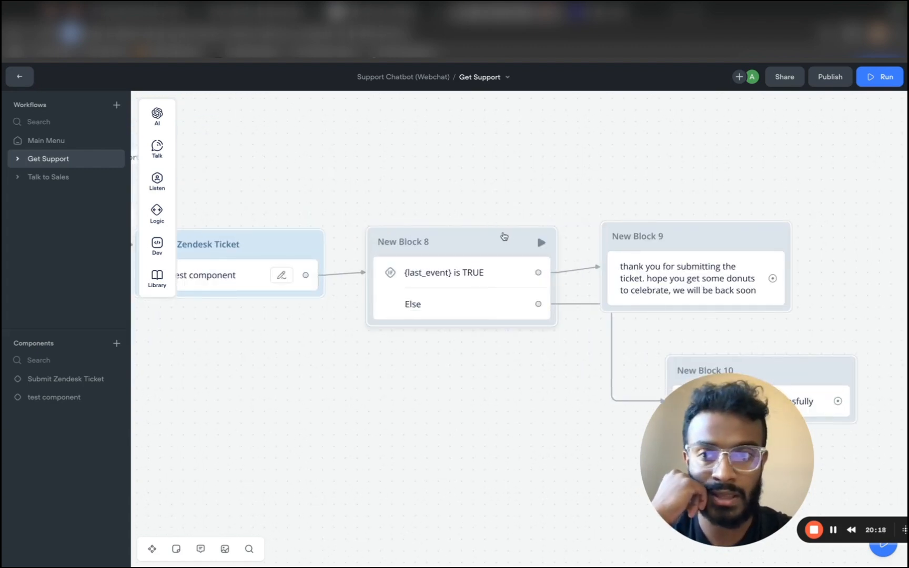
pyautogui.scroll(-5, 503, 236)
pyautogui.hscroll(-3, 426, 288)
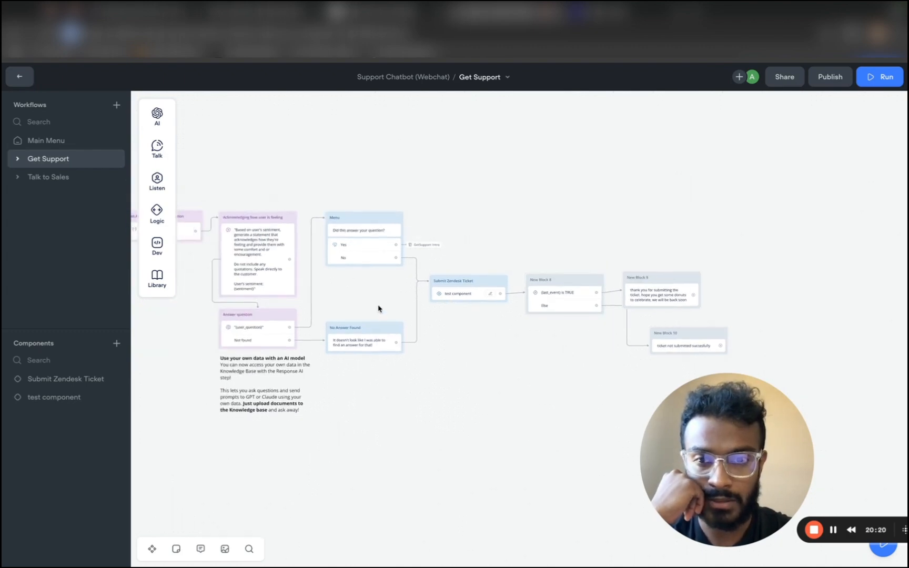
pyautogui.scroll(5, 348, 252)
pyautogui.scroll(-3, 398, 299)
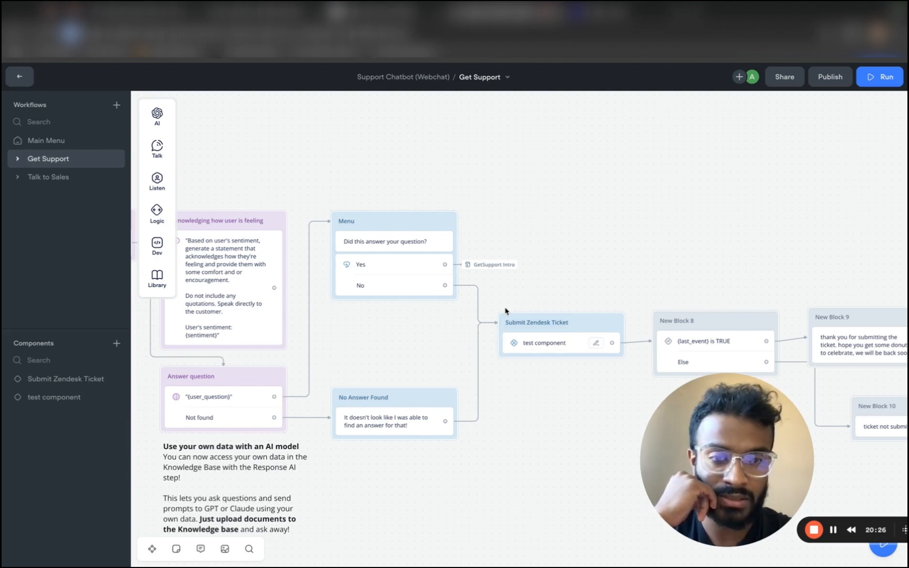
pyautogui.hscroll(3, 505, 311)
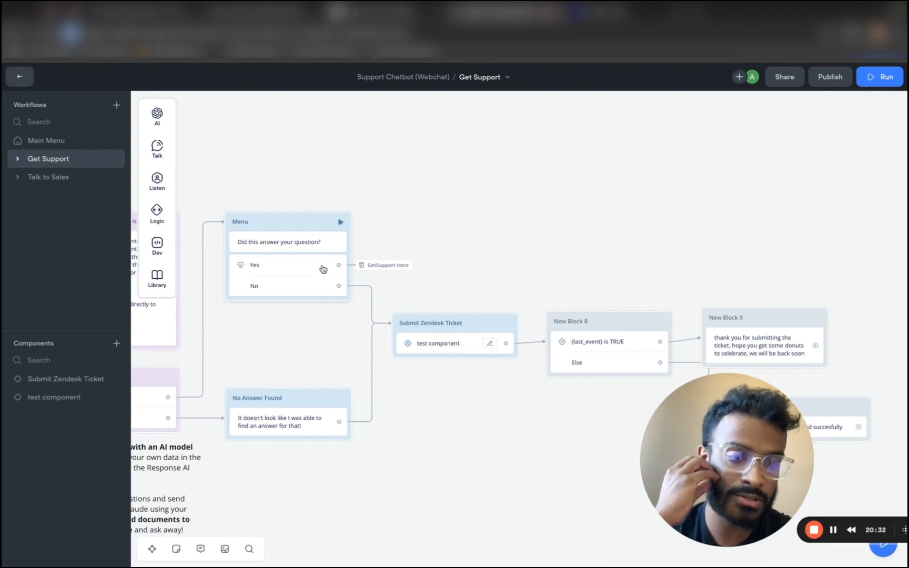
pyautogui.scroll(-3, 358, 251)
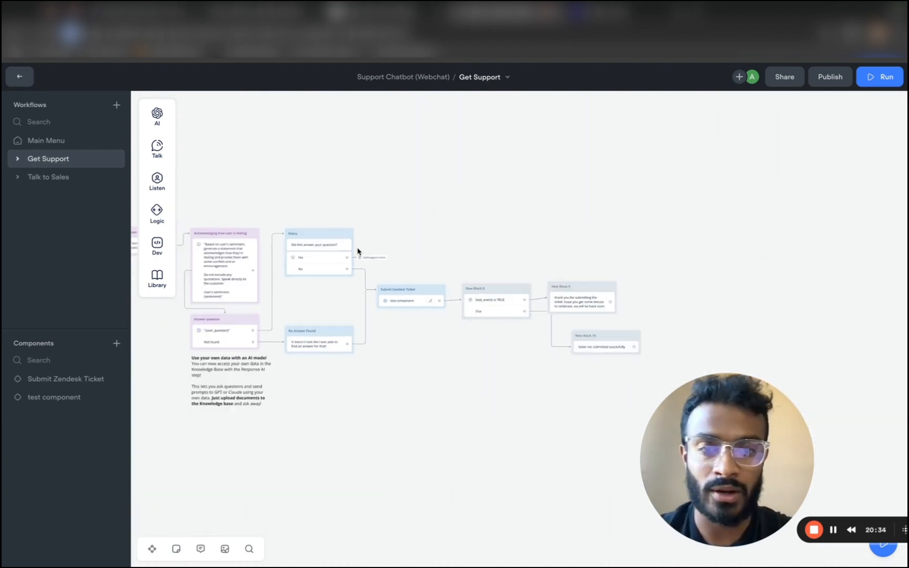